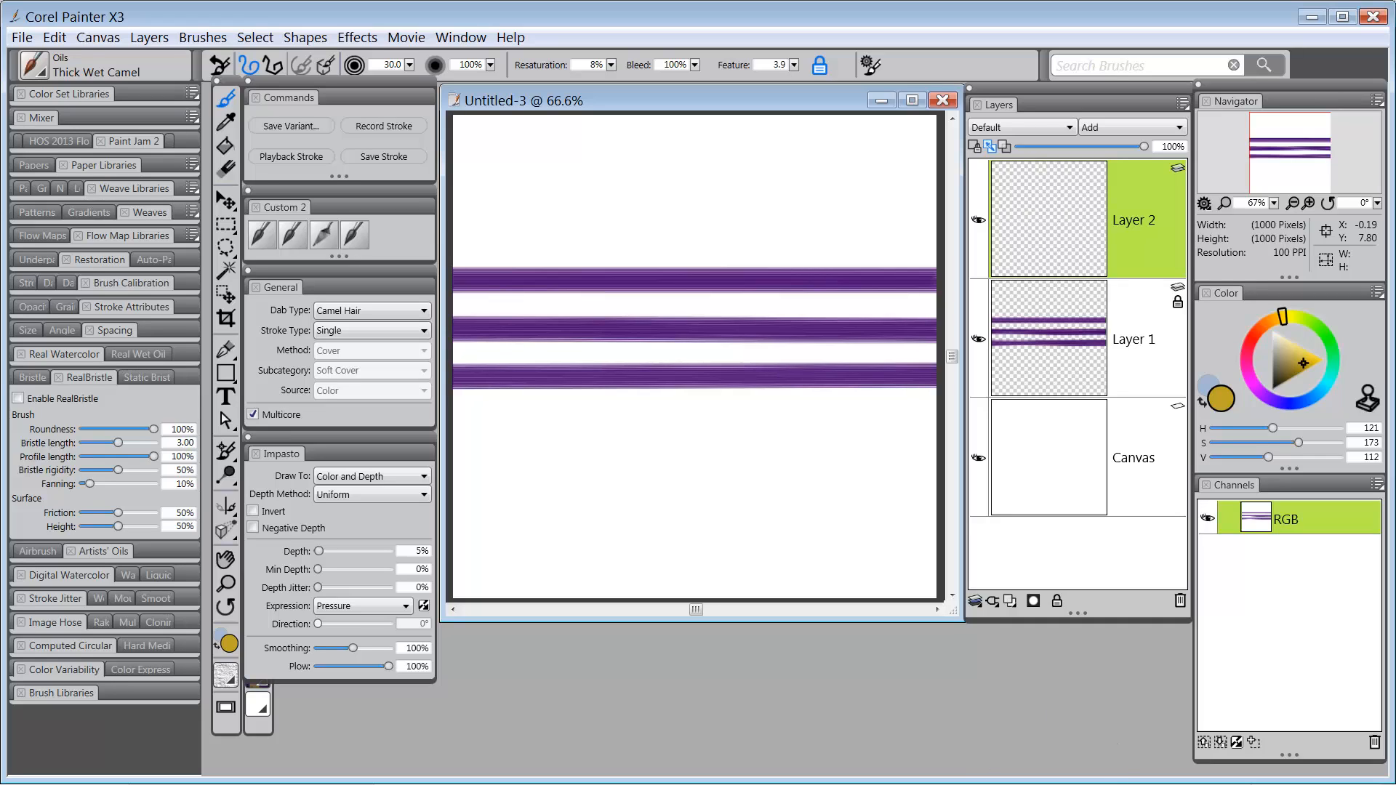
Switch to ArtRage, reset the oil brush settings to their defaults and paint a thick yellow patch in place of the first test stroke.
key(alt+Tab)
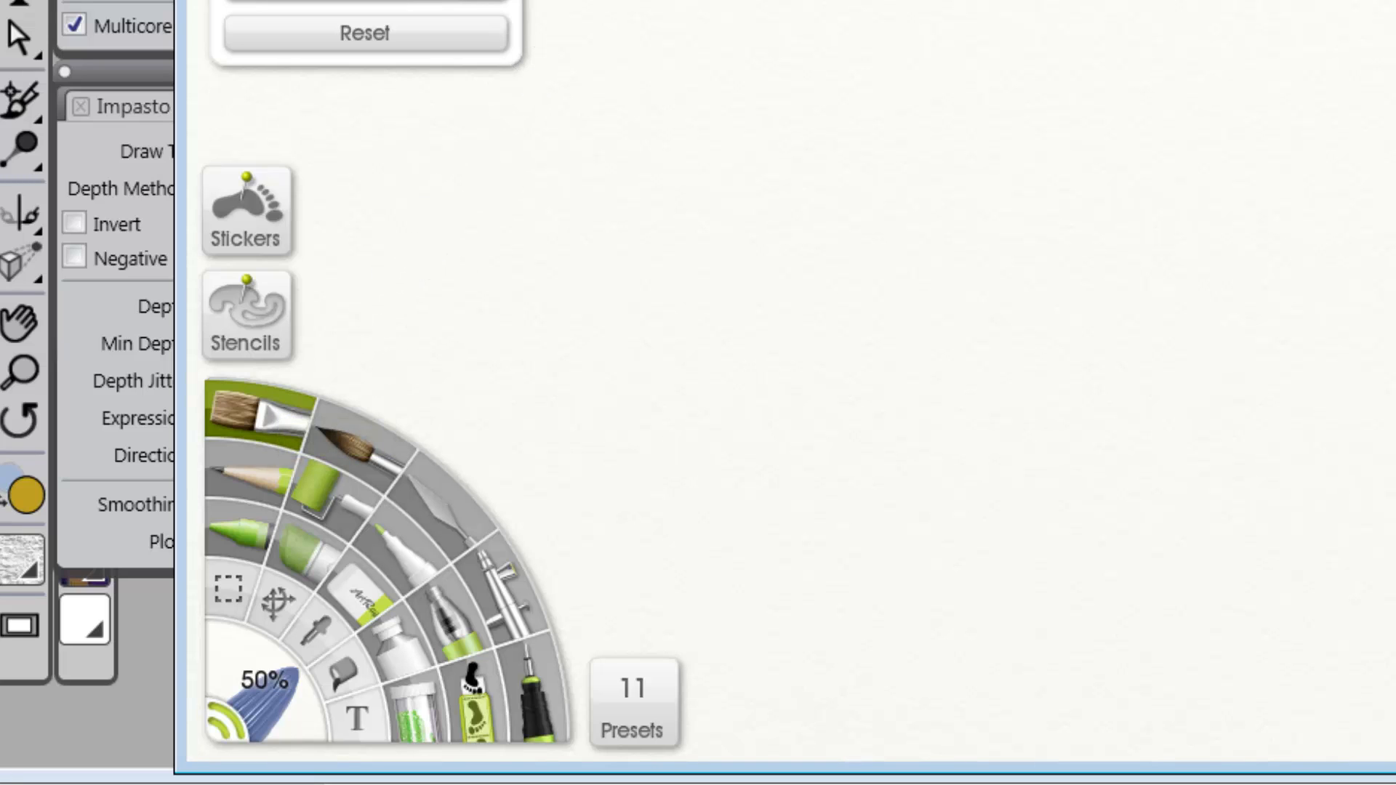
mouse_move(614, 508)
mouse_down()
mouse_move(763, 313)
mouse_move(650, 469)
mouse_up()
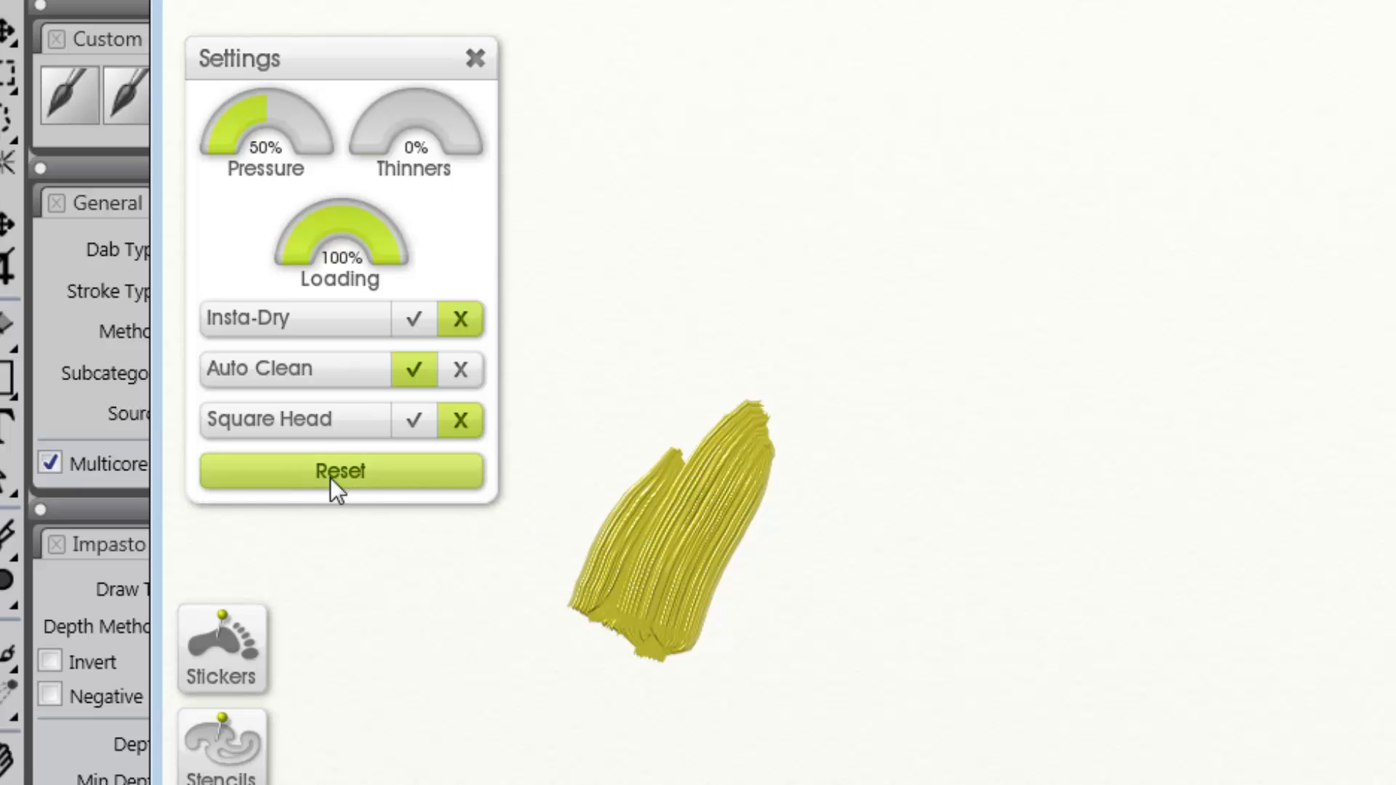
click(332, 480)
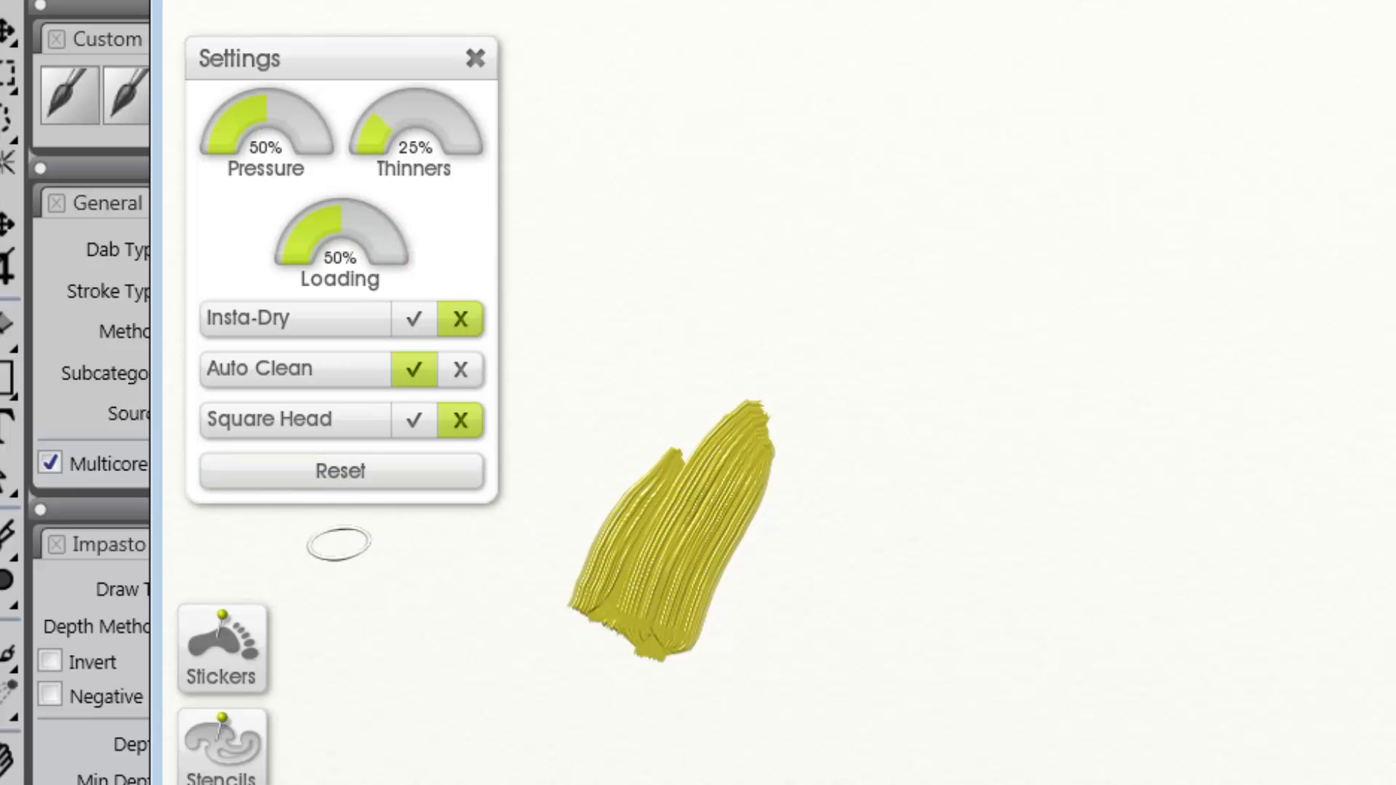
key(ctrl+z)
mouse_move(700, 430)
mouse_down()
mouse_move(614, 619)
mouse_move(630, 553)
mouse_move(744, 438)
mouse_move(649, 595)
mouse_move(673, 587)
mouse_move(732, 505)
mouse_move(708, 505)
mouse_move(714, 570)
mouse_move(645, 563)
mouse_move(765, 524)
mouse_move(640, 679)
mouse_move(759, 577)
mouse_move(738, 582)
mouse_move(753, 529)
mouse_move(710, 564)
mouse_move(711, 660)
mouse_move(752, 567)
mouse_move(787, 529)
mouse_move(723, 665)
mouse_move(795, 514)
mouse_move(668, 578)
mouse_move(717, 509)
mouse_move(810, 491)
mouse_move(662, 561)
mouse_move(767, 562)
mouse_move(754, 460)
mouse_move(734, 670)
mouse_move(723, 467)
mouse_move(672, 650)
mouse_move(705, 560)
mouse_move(794, 516)
mouse_move(694, 625)
mouse_move(809, 566)
mouse_move(798, 543)
mouse_move(739, 655)
mouse_move(772, 481)
mouse_move(762, 660)
mouse_move(826, 545)
mouse_move(727, 596)
mouse_up()
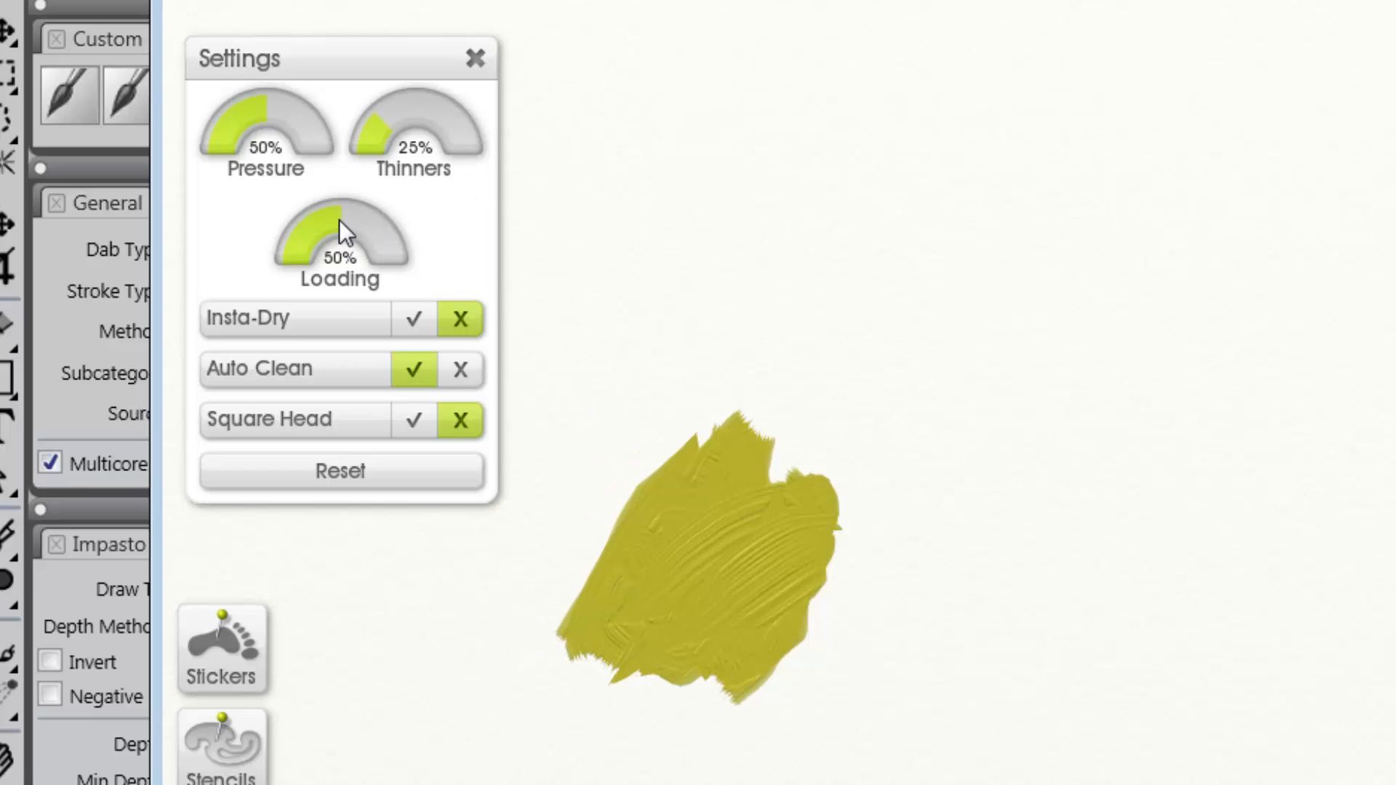
Set the brush Loading to 100% and Thinners to 0%, painting over the yellow patch to test each setting.
mouse_move(339, 220)
mouse_down()
mouse_move(363, 223)
mouse_move(389, 260)
mouse_move(429, 260)
mouse_up()
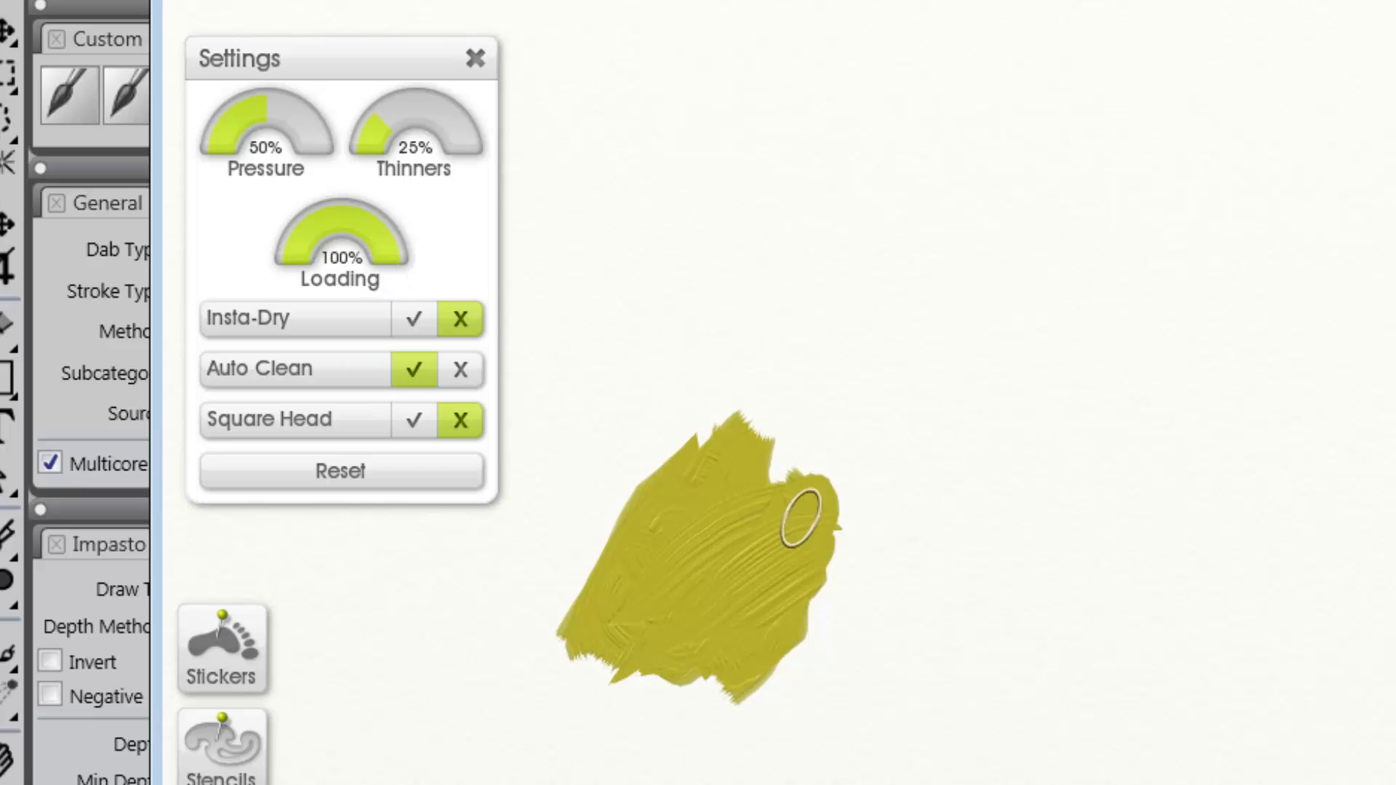
mouse_move(800, 517)
mouse_down()
mouse_move(865, 589)
mouse_move(868, 480)
mouse_move(852, 631)
mouse_move(801, 659)
mouse_move(905, 560)
mouse_move(797, 652)
mouse_move(770, 699)
mouse_move(845, 625)
mouse_move(873, 513)
mouse_move(840, 642)
mouse_move(785, 451)
mouse_move(817, 433)
mouse_move(769, 622)
mouse_move(757, 600)
mouse_move(886, 487)
mouse_move(763, 641)
mouse_move(726, 629)
mouse_move(866, 631)
mouse_move(877, 507)
mouse_up()
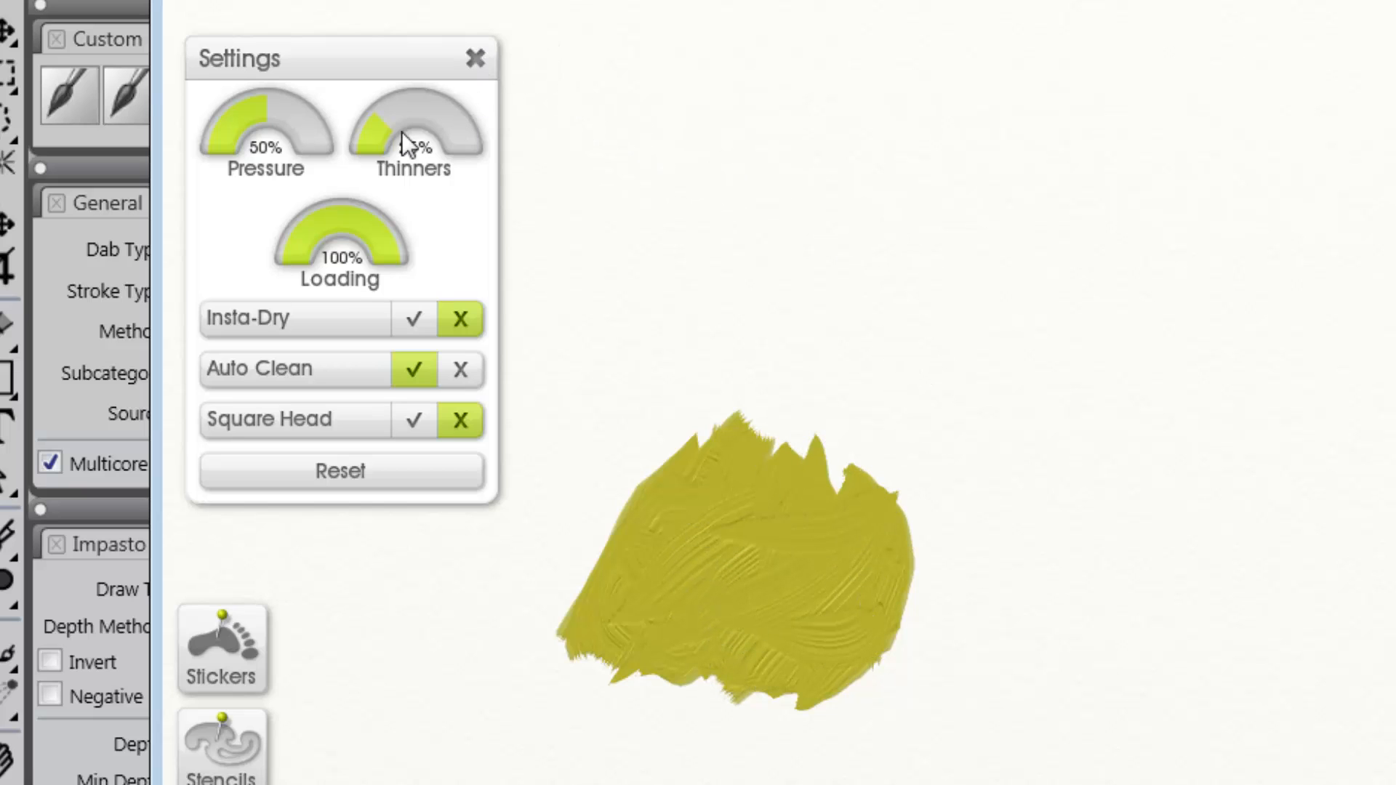
drag(387, 120, 375, 153)
mouse_move(623, 460)
mouse_down()
mouse_move(658, 519)
mouse_move(745, 549)
mouse_move(705, 567)
mouse_move(754, 460)
mouse_move(734, 522)
mouse_move(651, 641)
mouse_move(660, 574)
mouse_move(642, 527)
mouse_move(751, 462)
mouse_move(673, 529)
mouse_move(694, 523)
mouse_move(766, 469)
mouse_move(731, 503)
mouse_move(740, 521)
mouse_move(699, 474)
mouse_move(710, 461)
mouse_move(675, 656)
mouse_move(733, 550)
mouse_up()
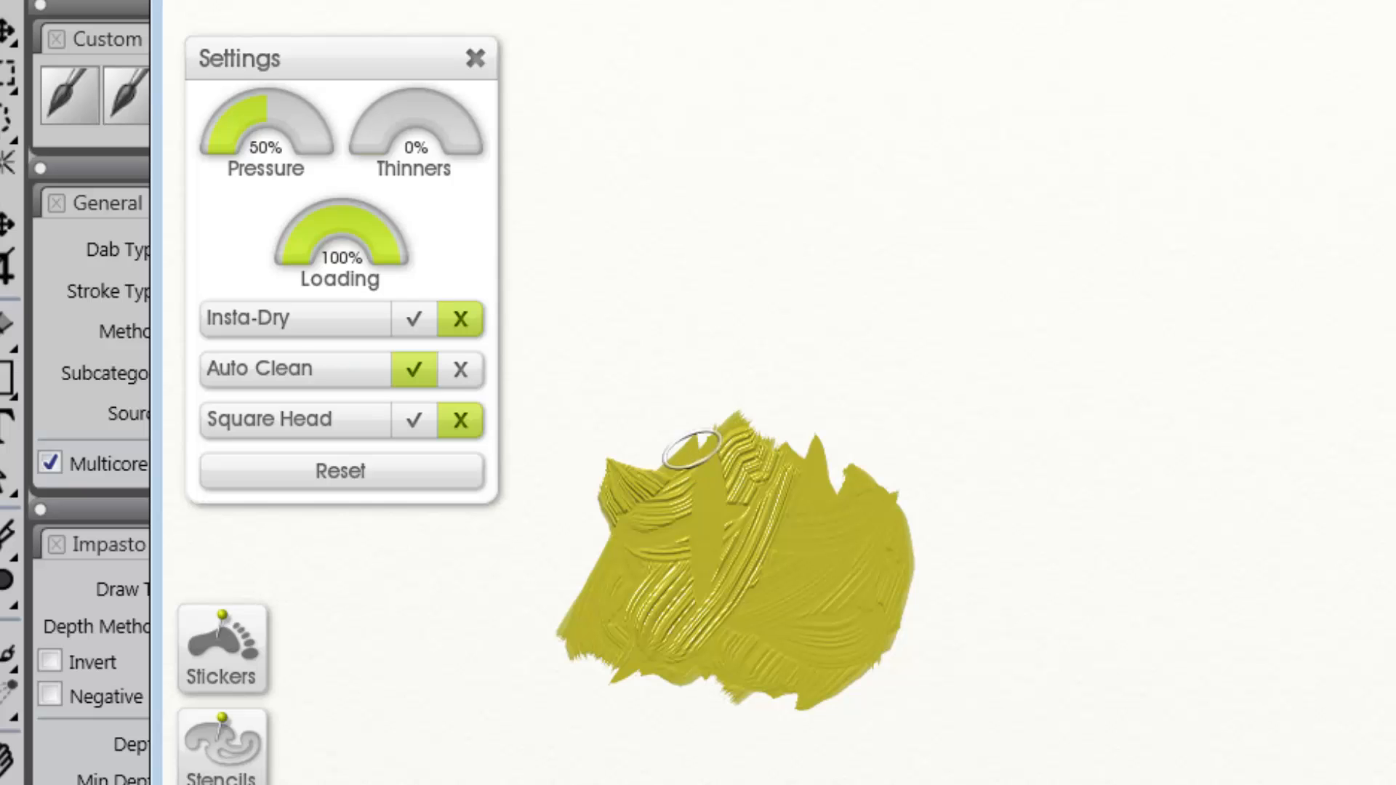
mouse_move(761, 446)
mouse_down()
mouse_move(612, 625)
mouse_move(626, 600)
mouse_move(750, 458)
mouse_move(615, 648)
mouse_move(700, 497)
mouse_move(749, 455)
mouse_up()
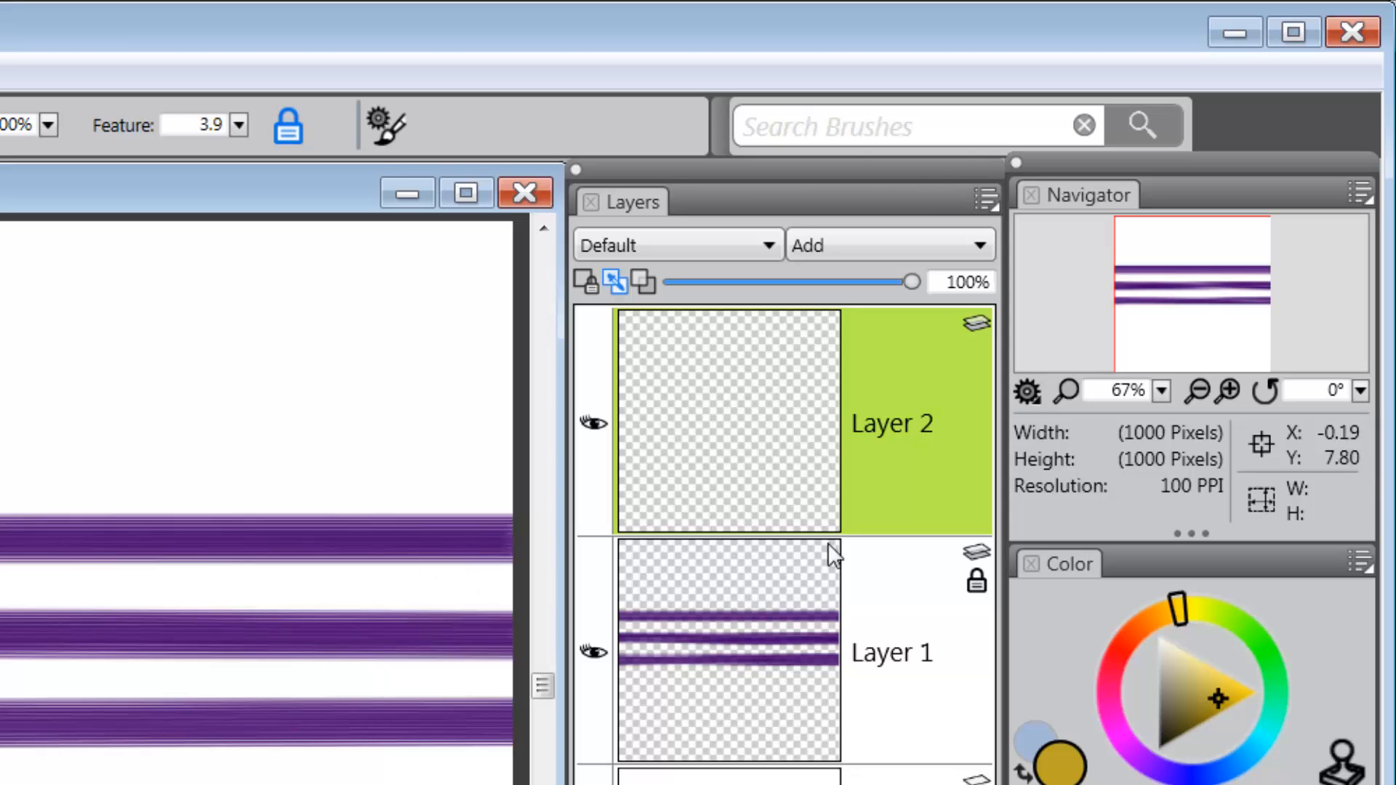
Search the Corel Painter brushes for "Thick", look through the matches and clear the search.
click(836, 132)
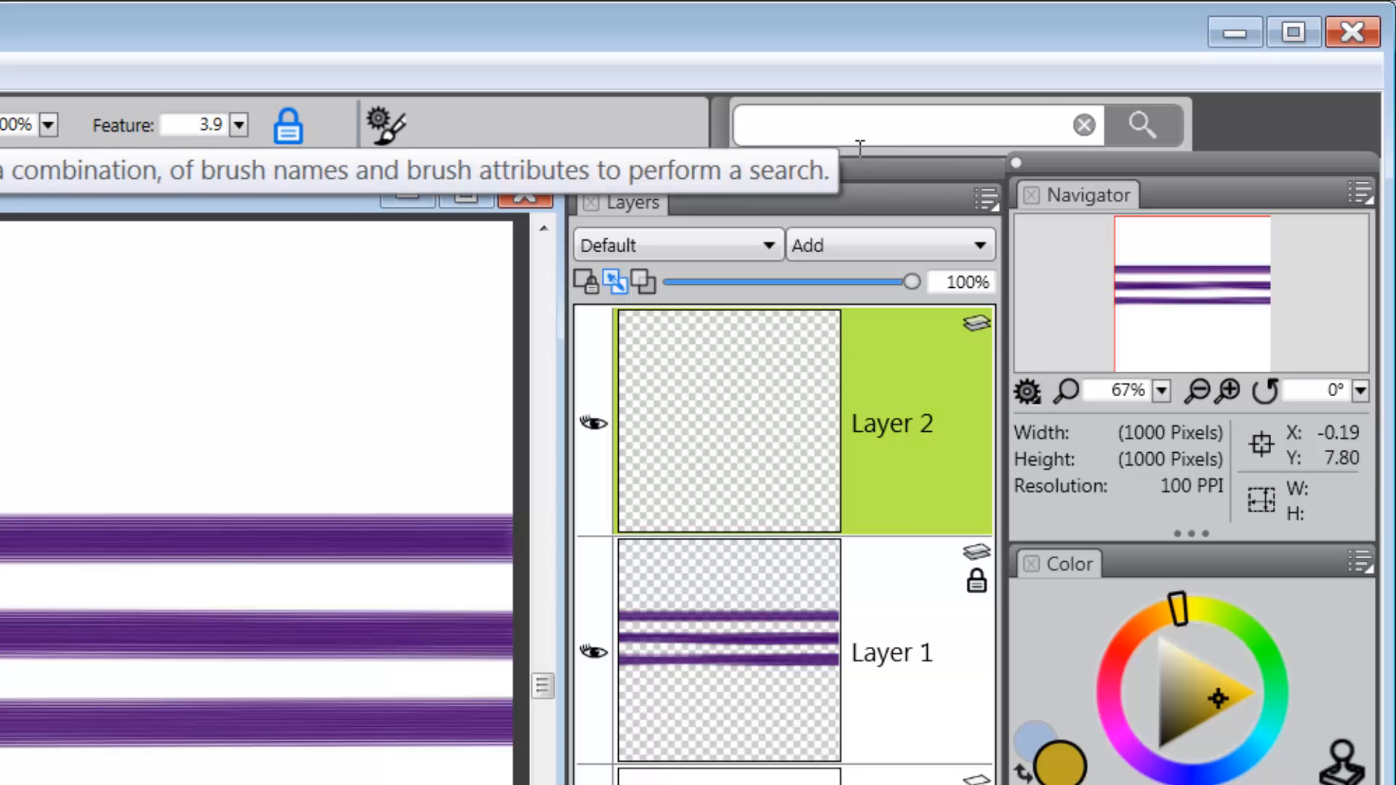
text(Thick)
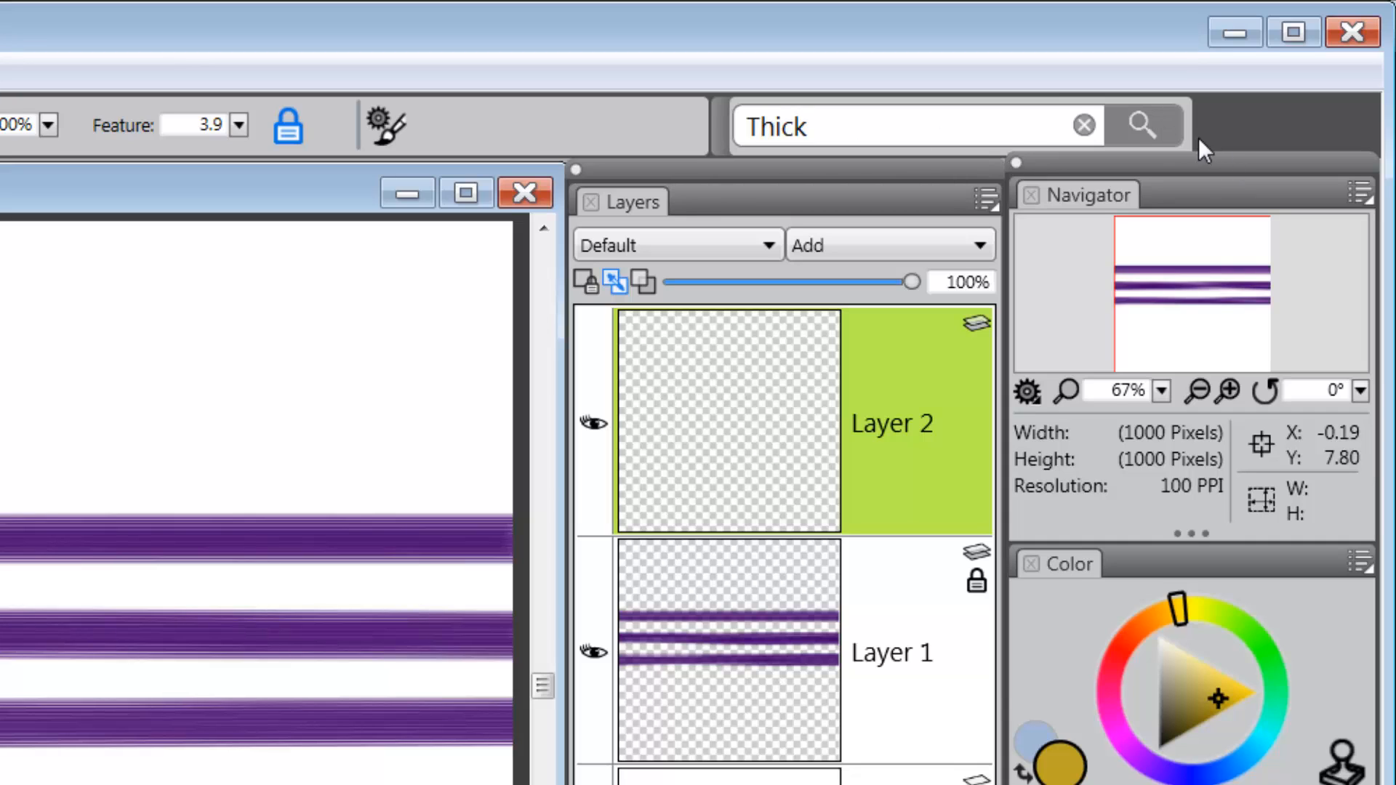
click(1140, 124)
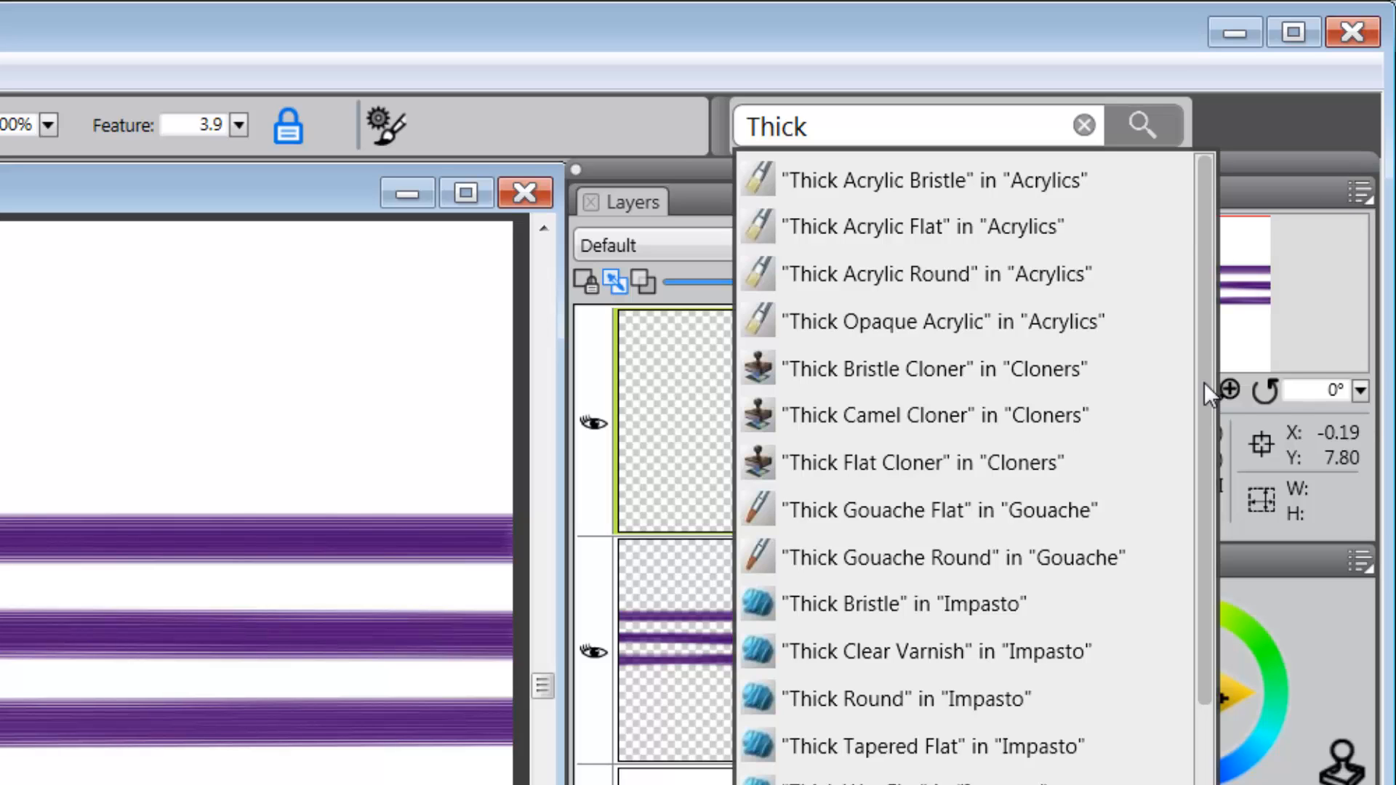
click(1084, 125)
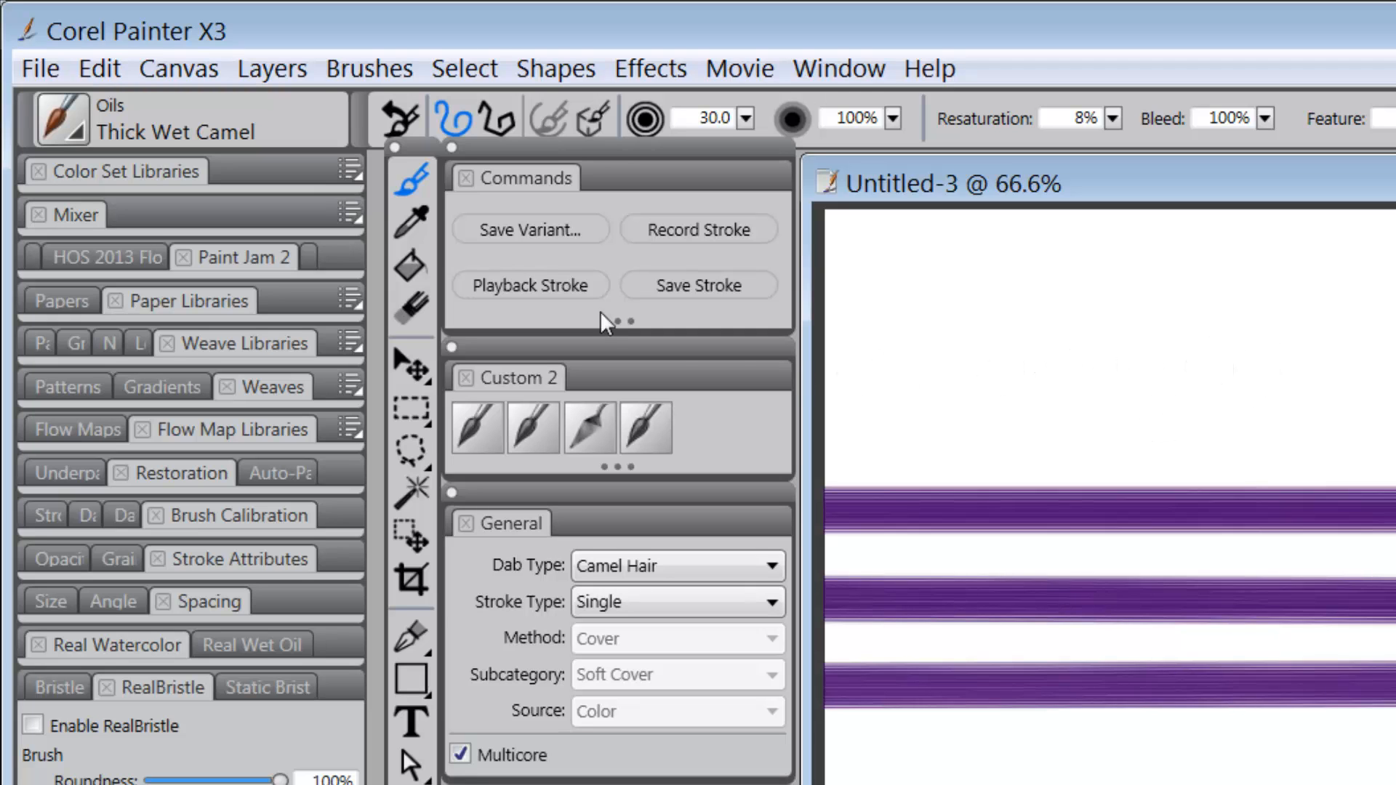
Turn off Playback Stroke and check that the option is disabled.
click(361, 79)
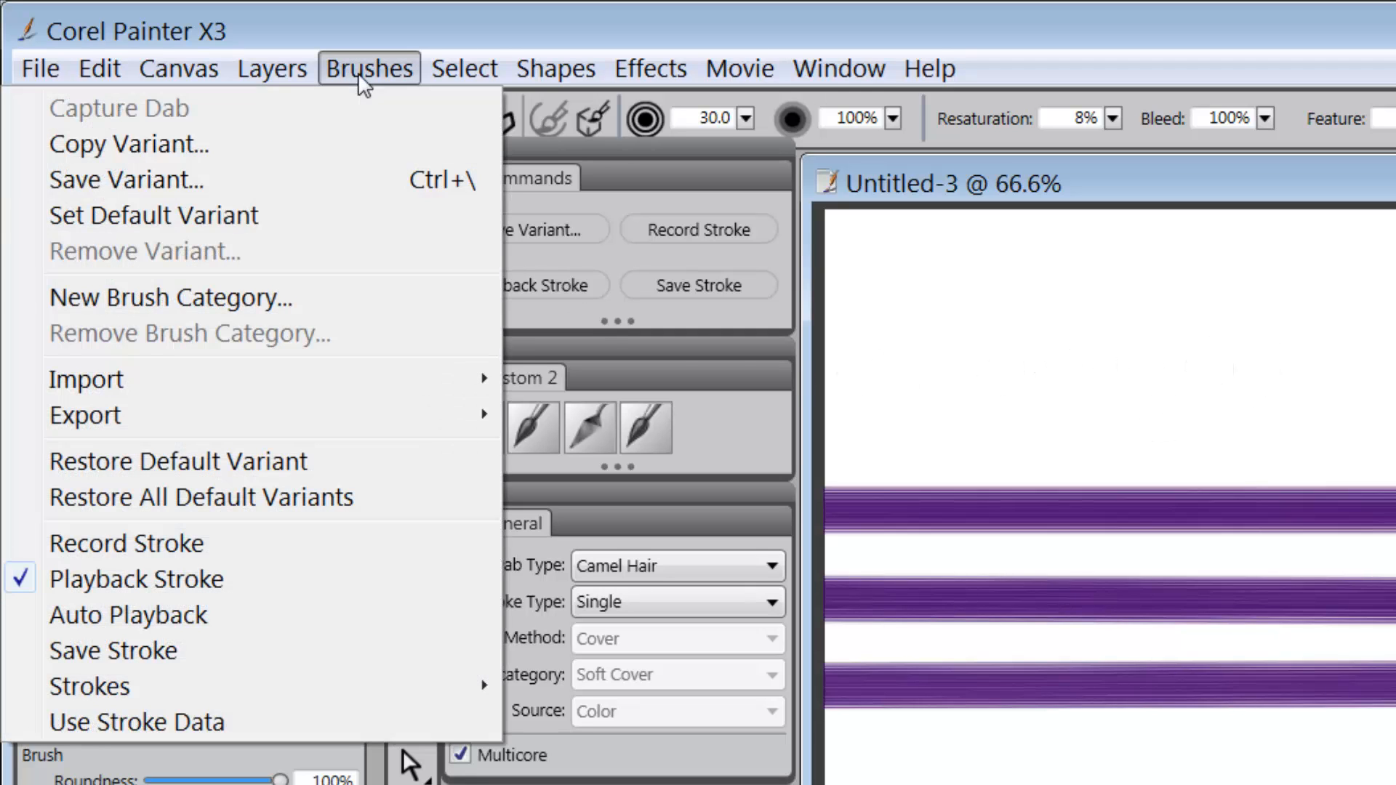
click(368, 582)
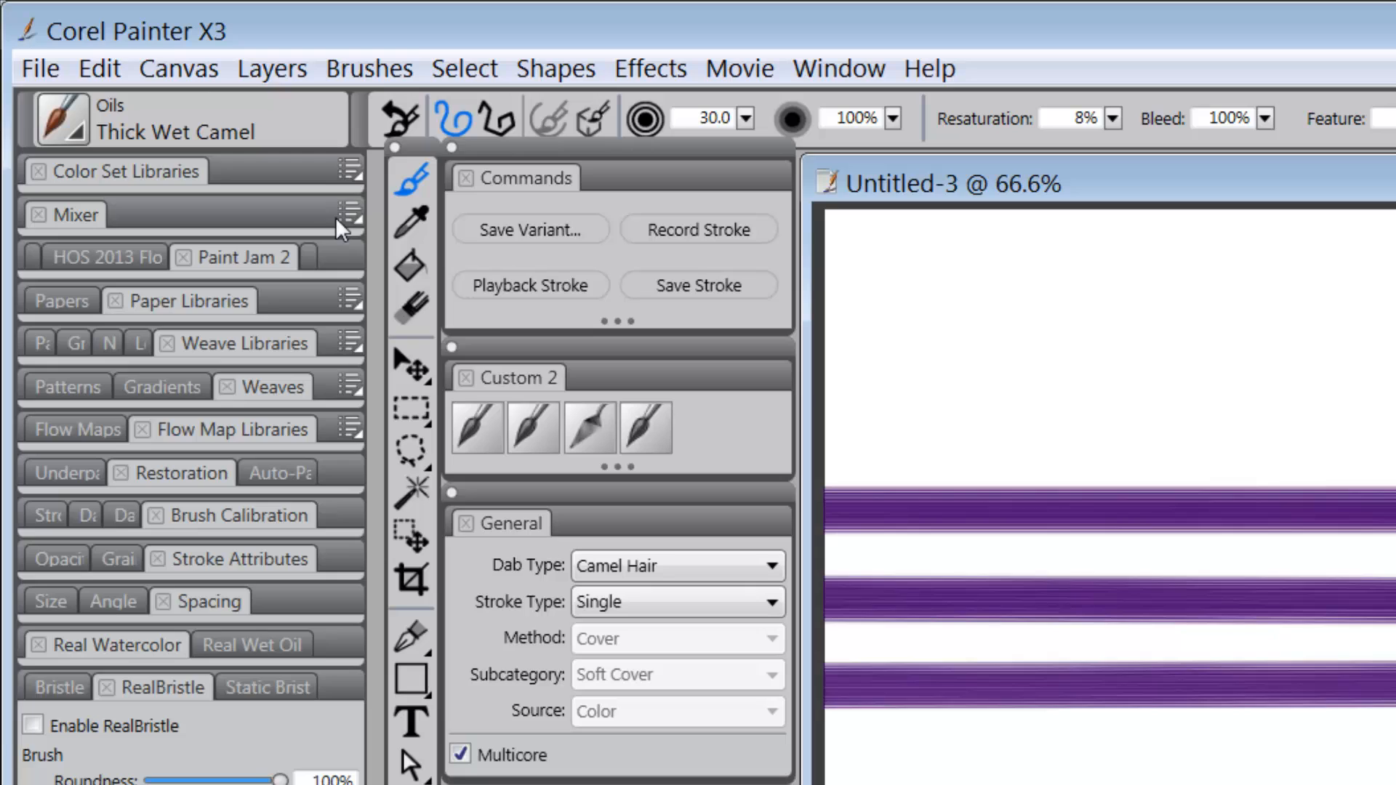
click(368, 68)
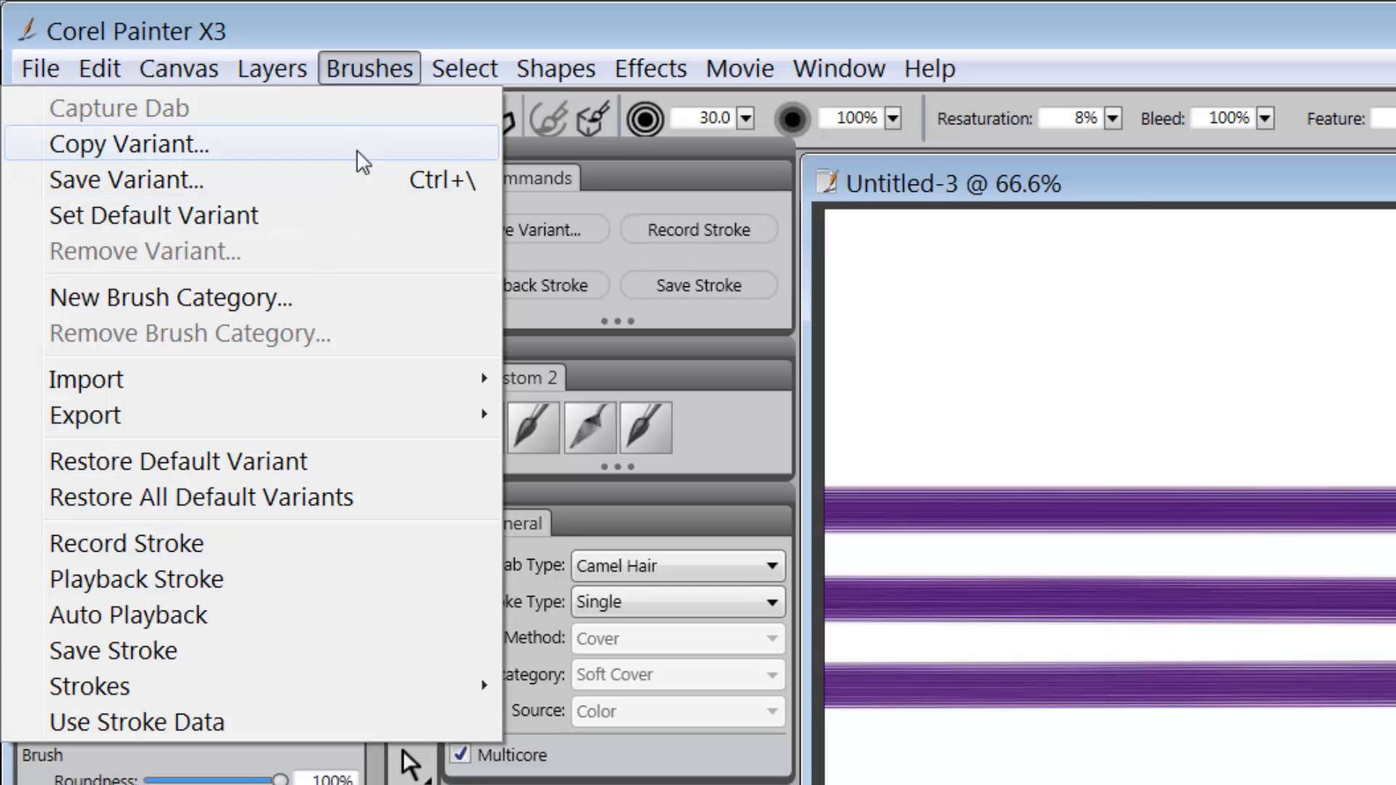
click(380, 68)
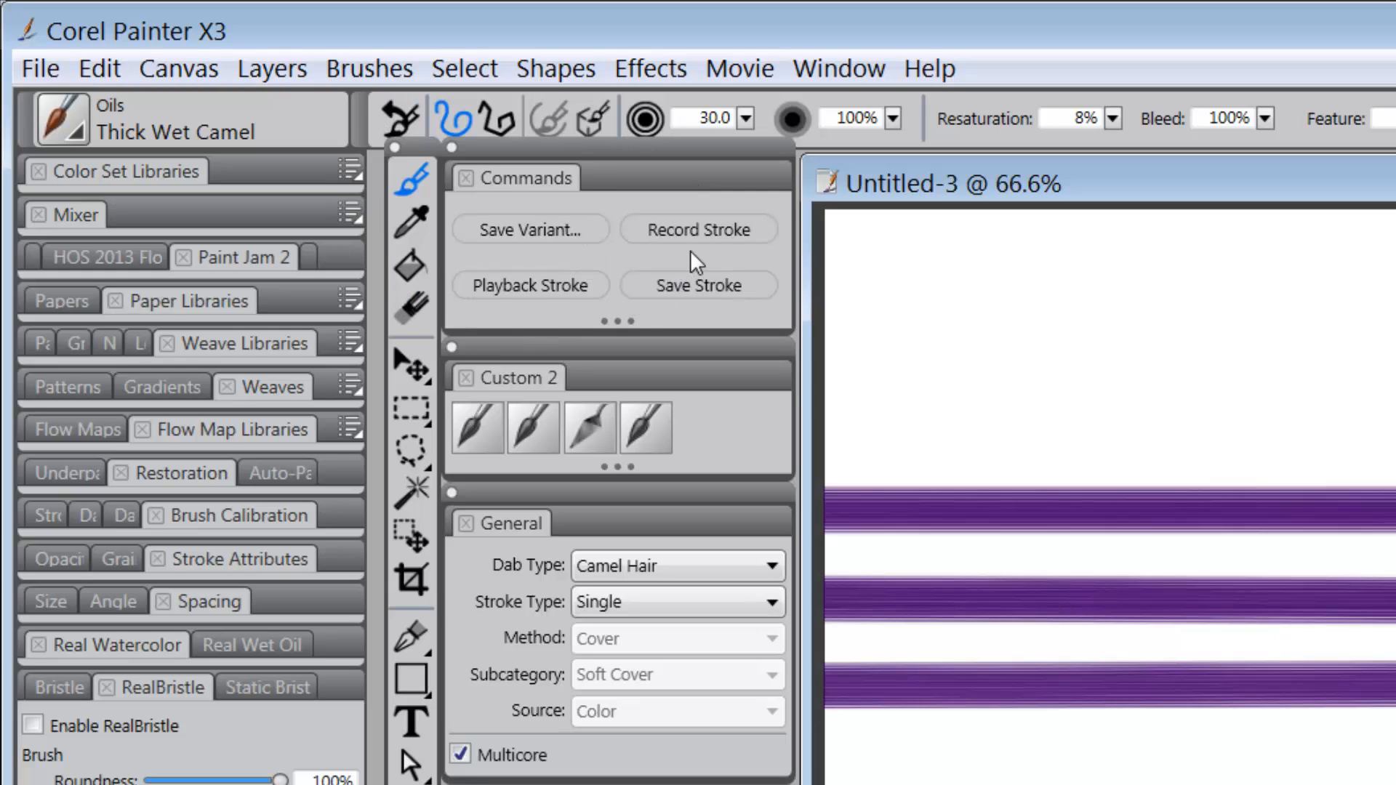
Record a curved yellow stroke across the three purple stripes and play it back twice beside the original.
click(711, 233)
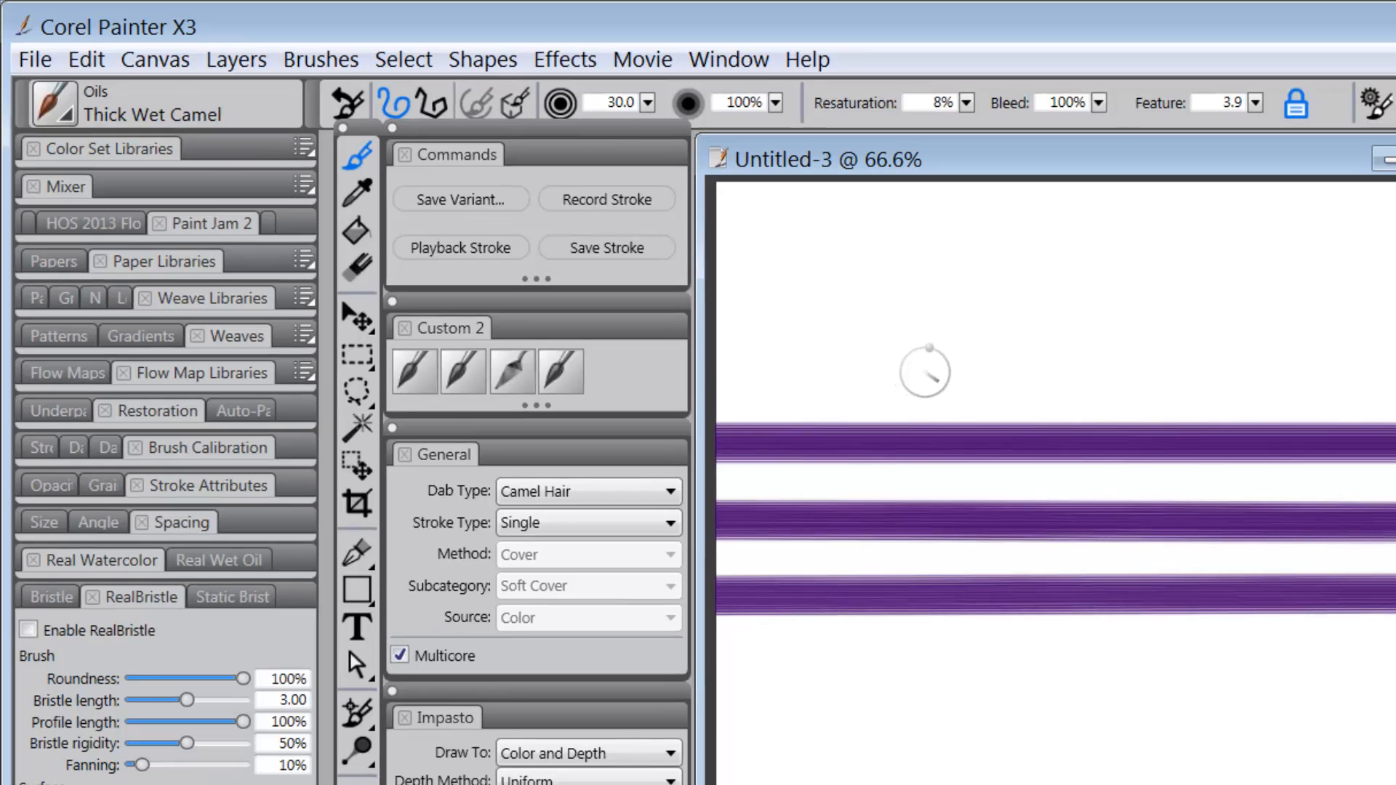
drag(931, 381, 822, 741)
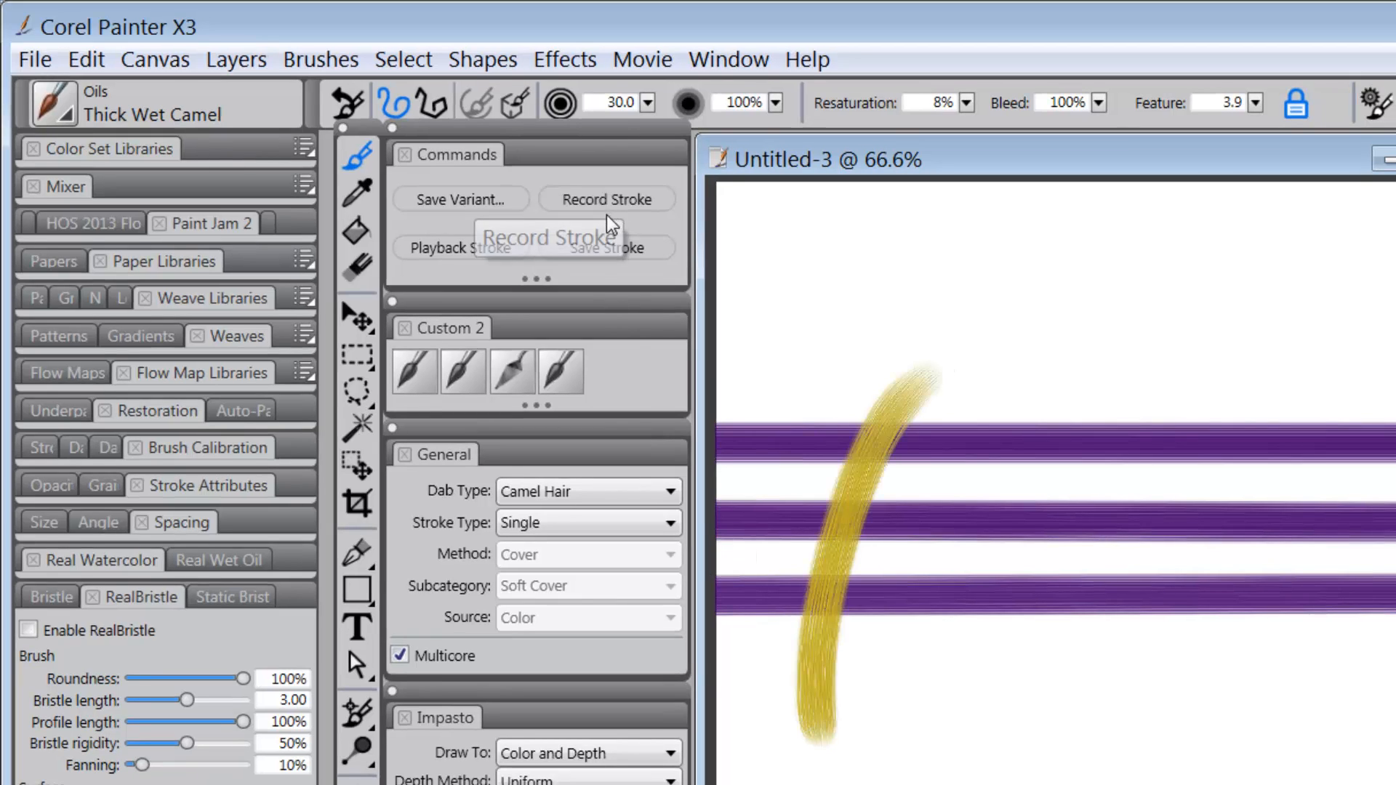
click(463, 249)
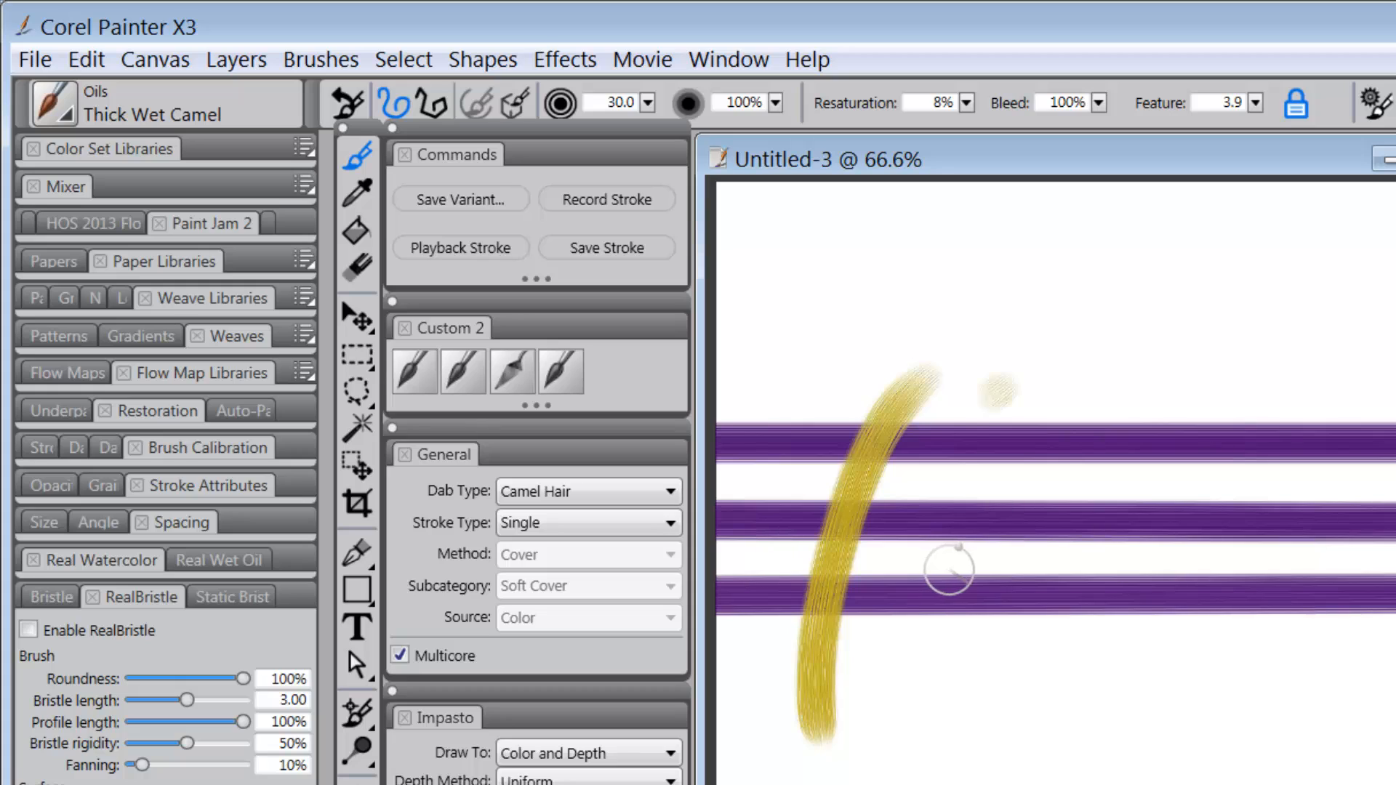
click(945, 569)
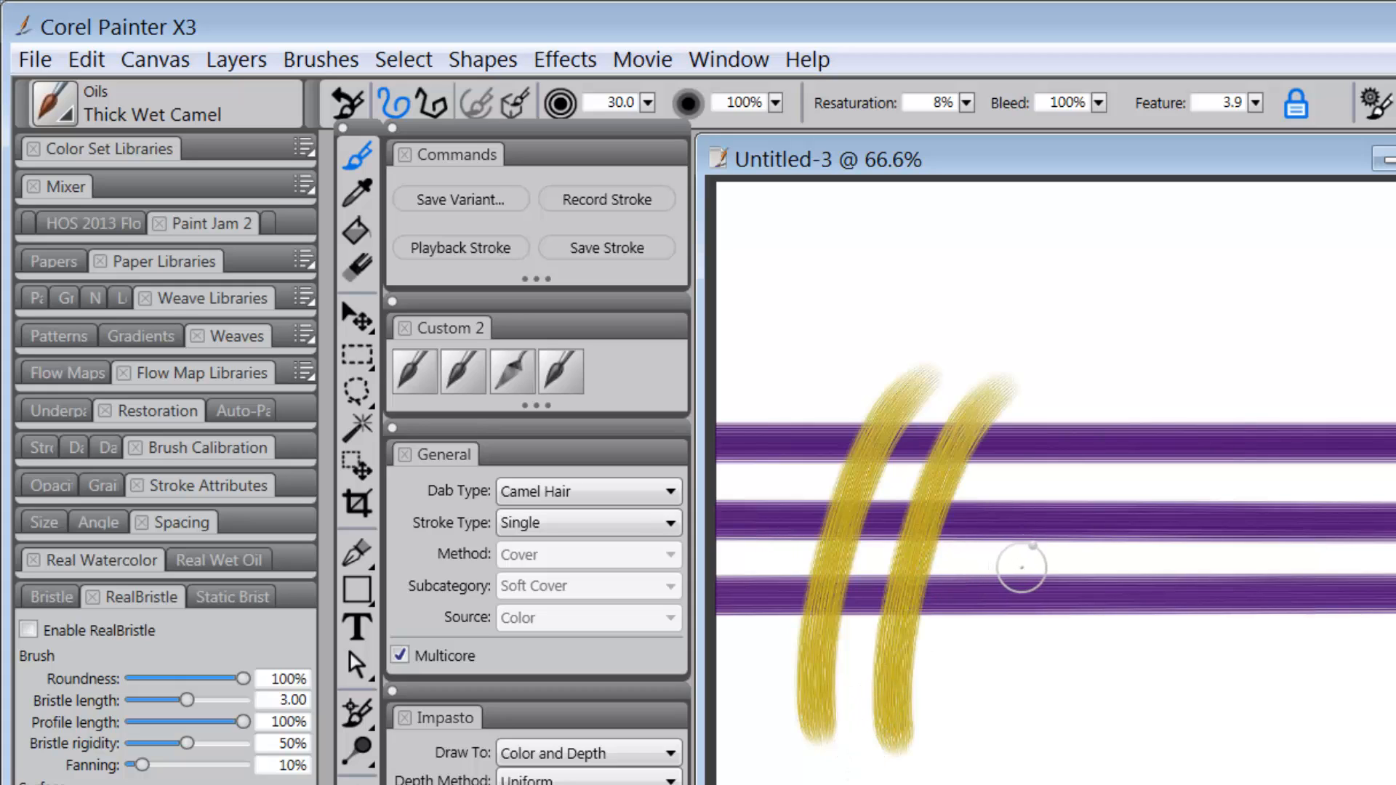
click(1014, 558)
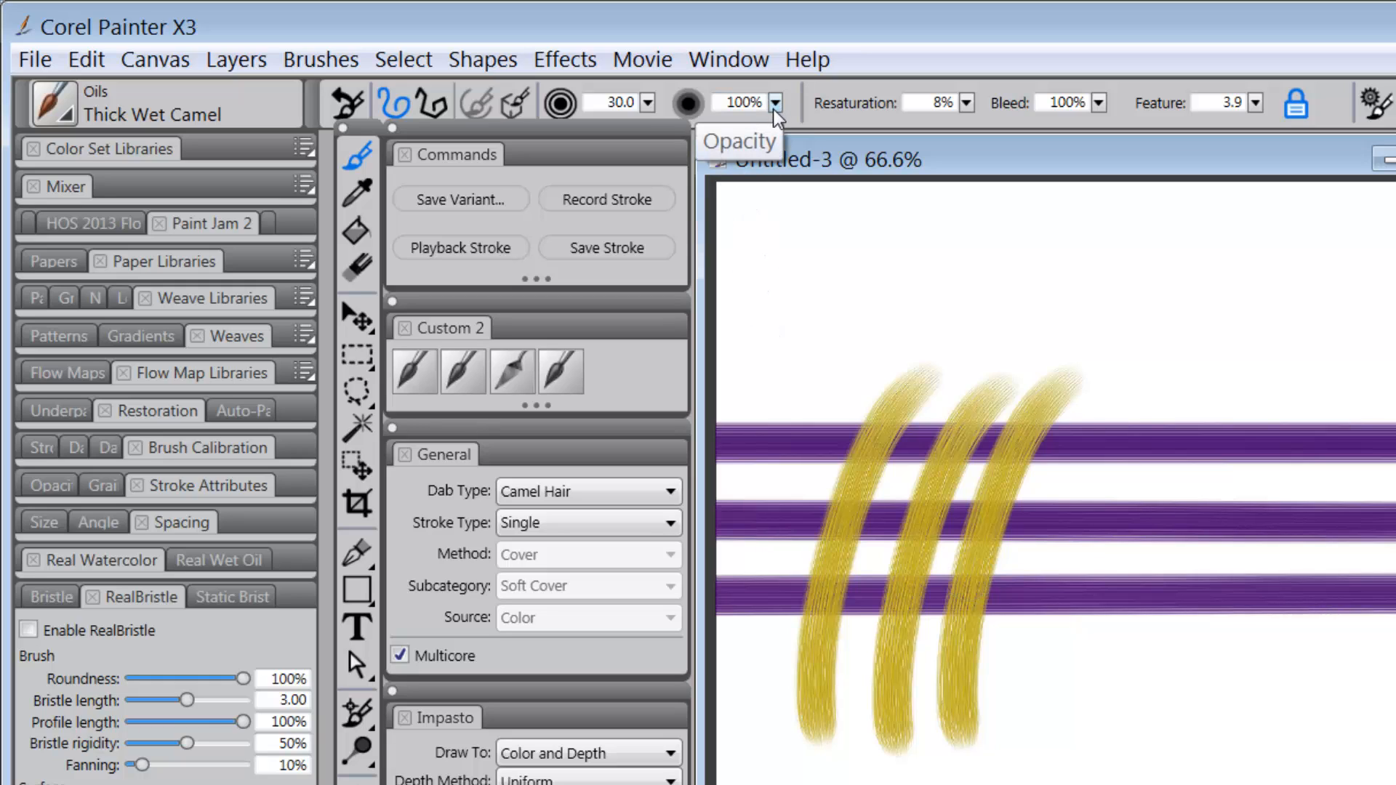
Lower the brush opacity to 28% and play back the recorded stroke beside the three existing ones.
drag(775, 111, 652, 123)
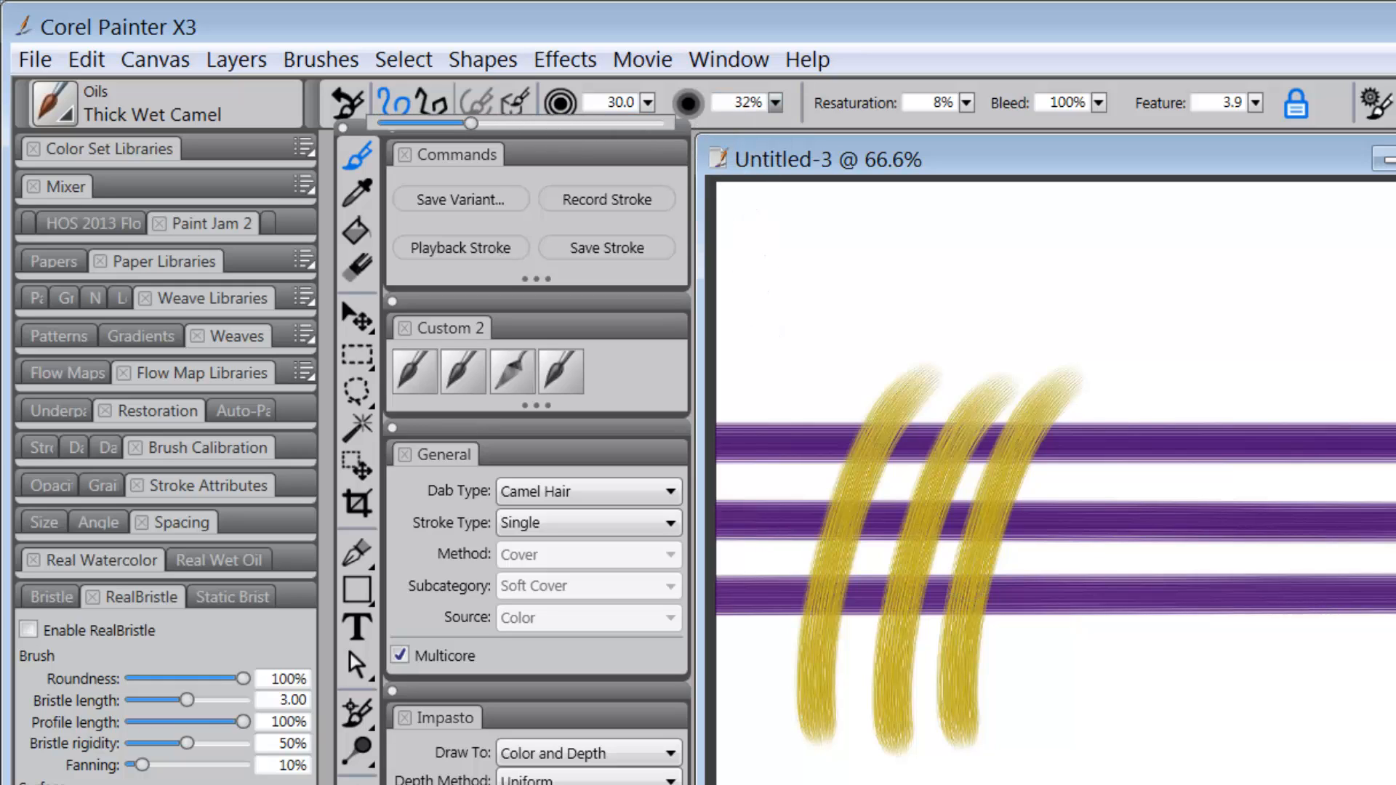
drag(438, 123, 464, 123)
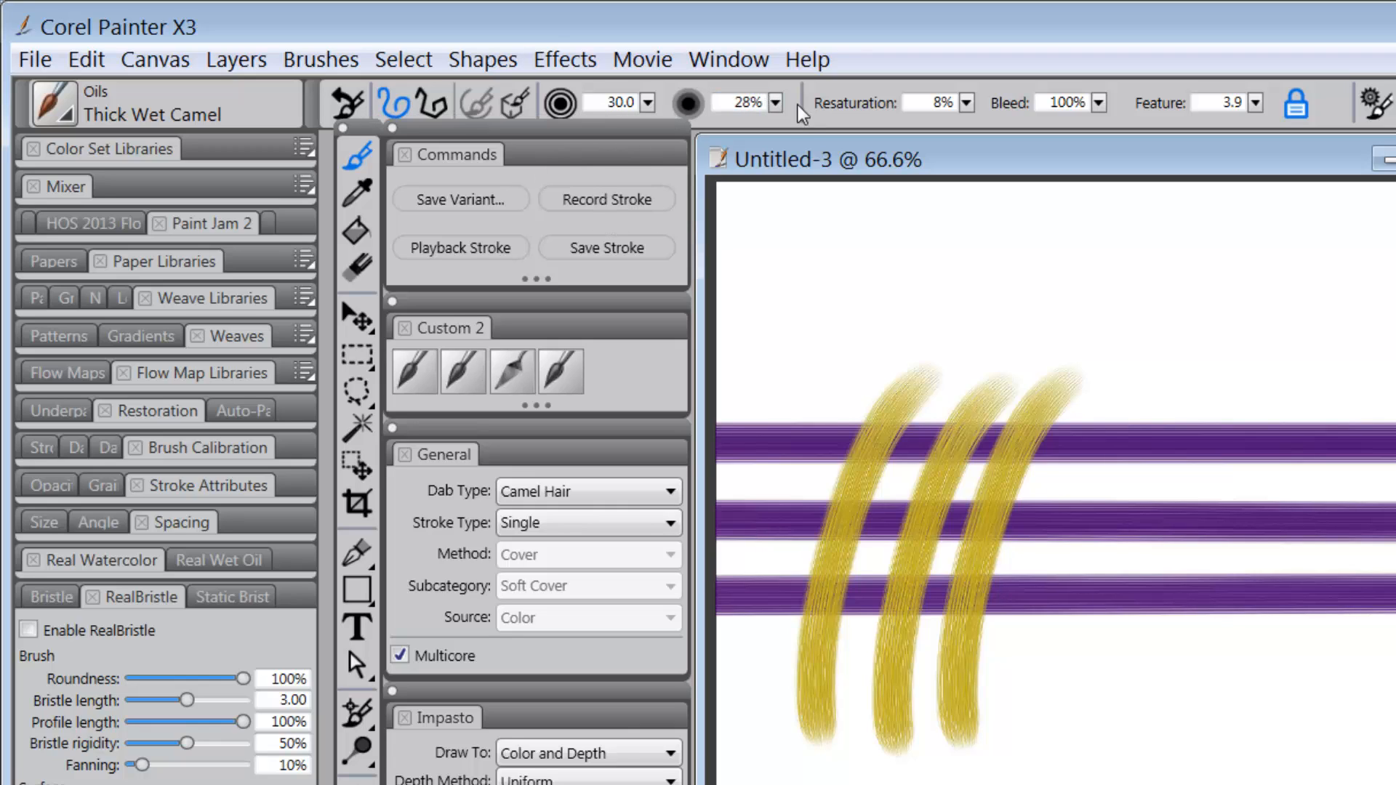
mouse_move(1104, 380)
mouse_down()
mouse_move(1100, 488)
mouse_move(1075, 581)
mouse_up()
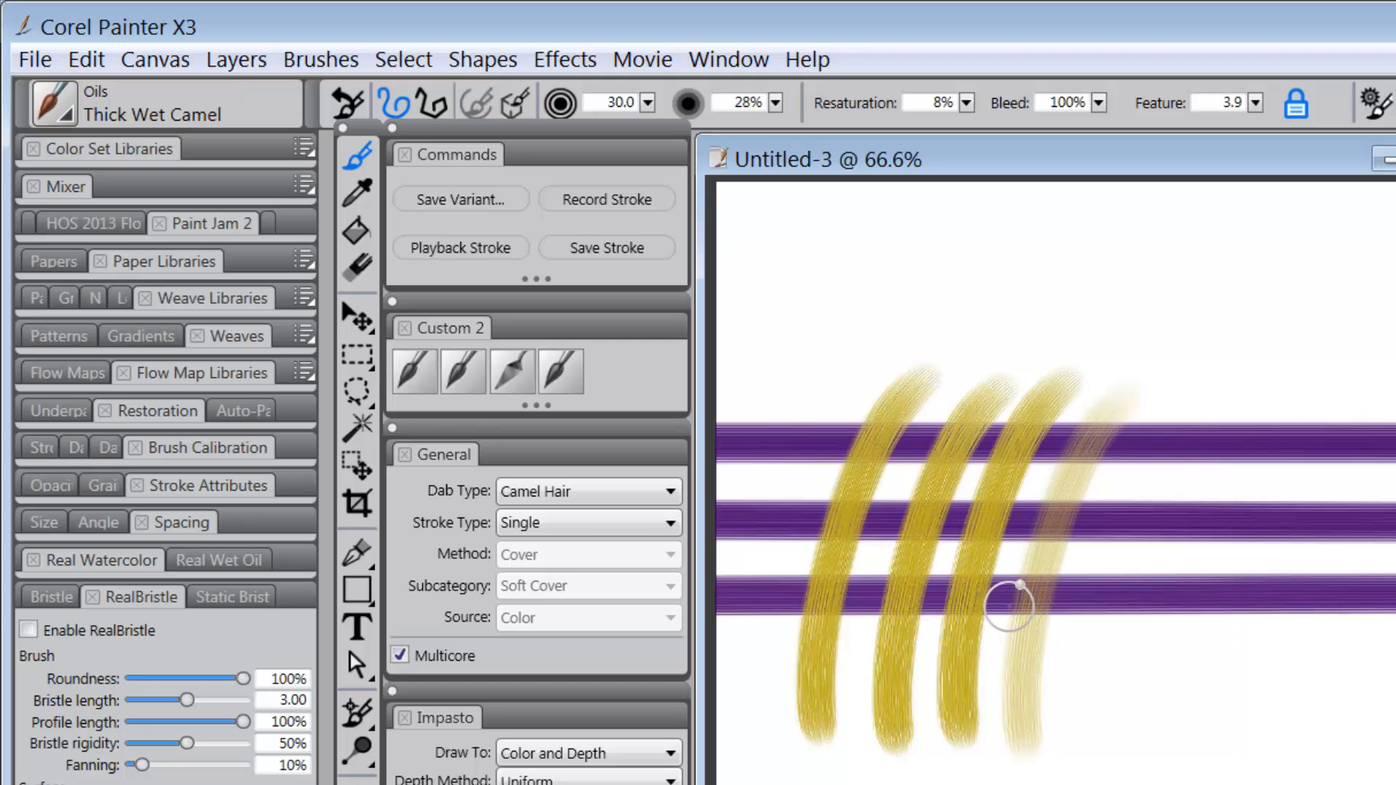
Reset the brush variant to its default settings and undo the played-back strokes, keeping only the original yellow stroke.
click(344, 104)
key(ctrl+z)
key(ctrl+z)
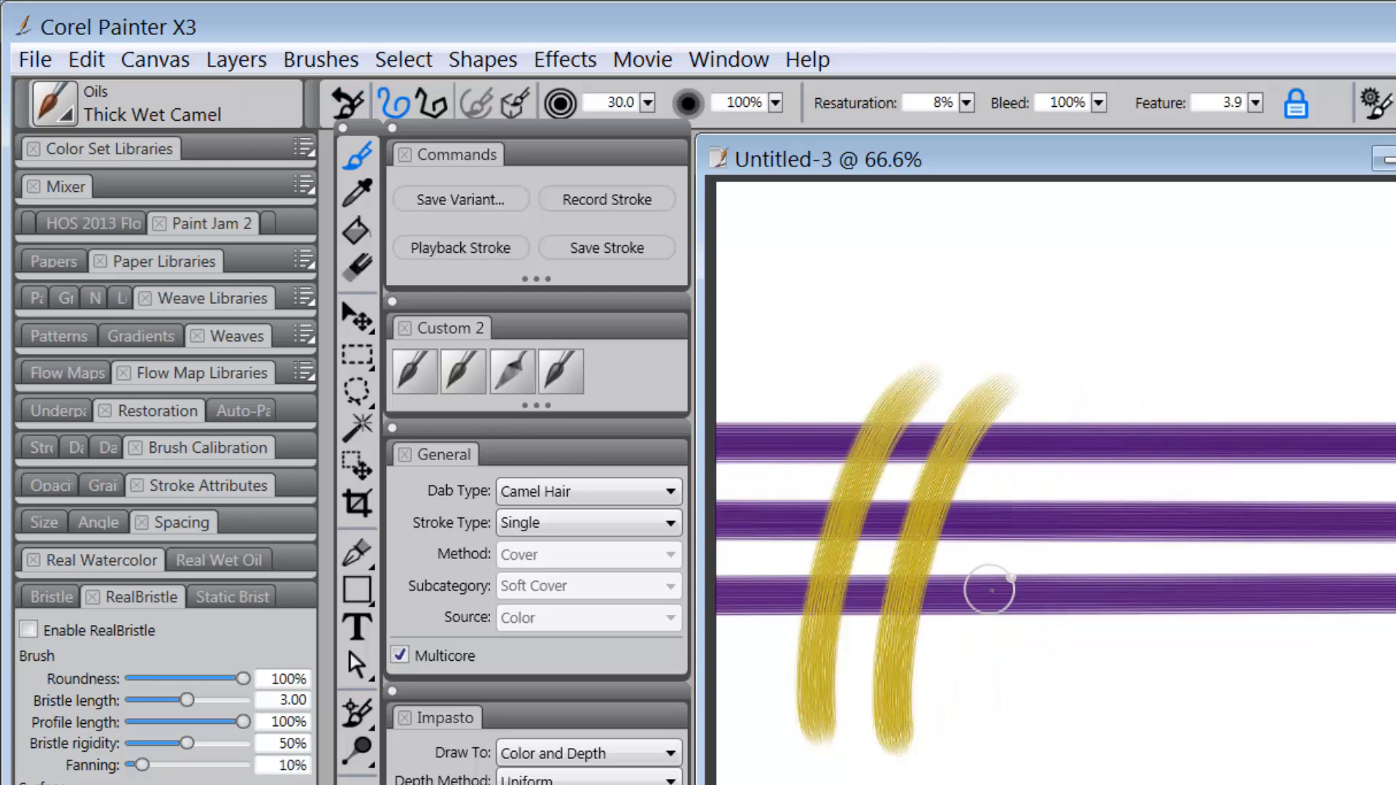
key(ctrl+z)
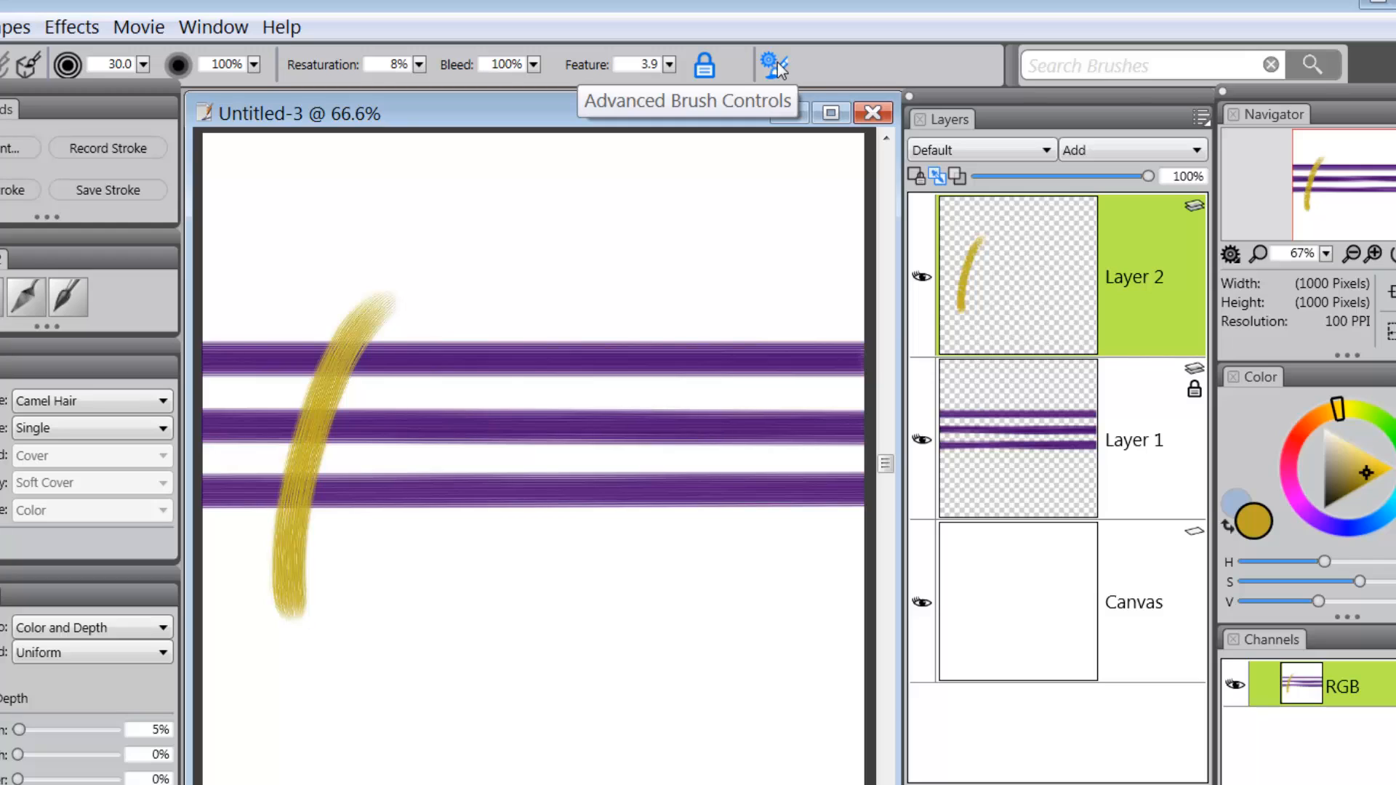
Open the advanced brush controls and add a second curved yellow stroke just beside the first one.
click(777, 63)
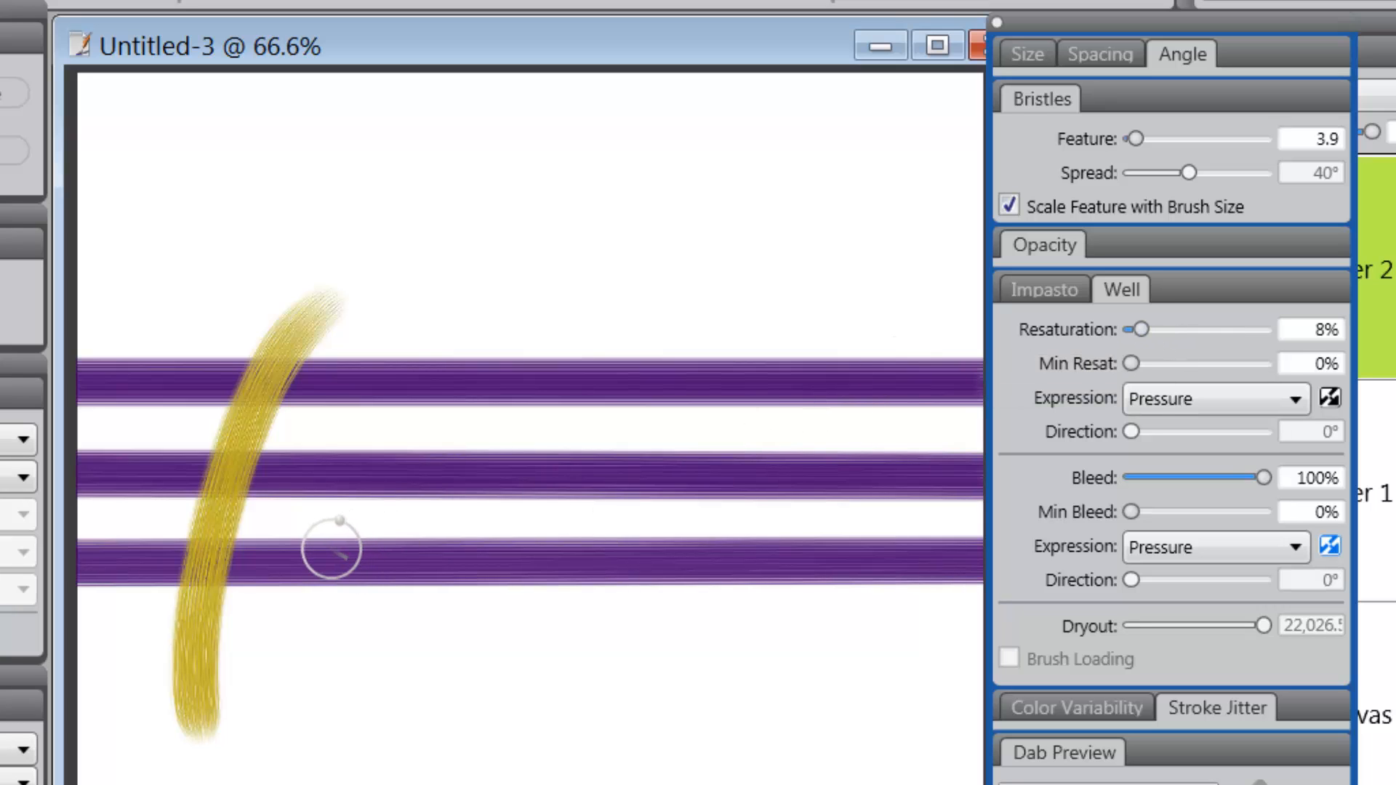
drag(411, 336, 273, 749)
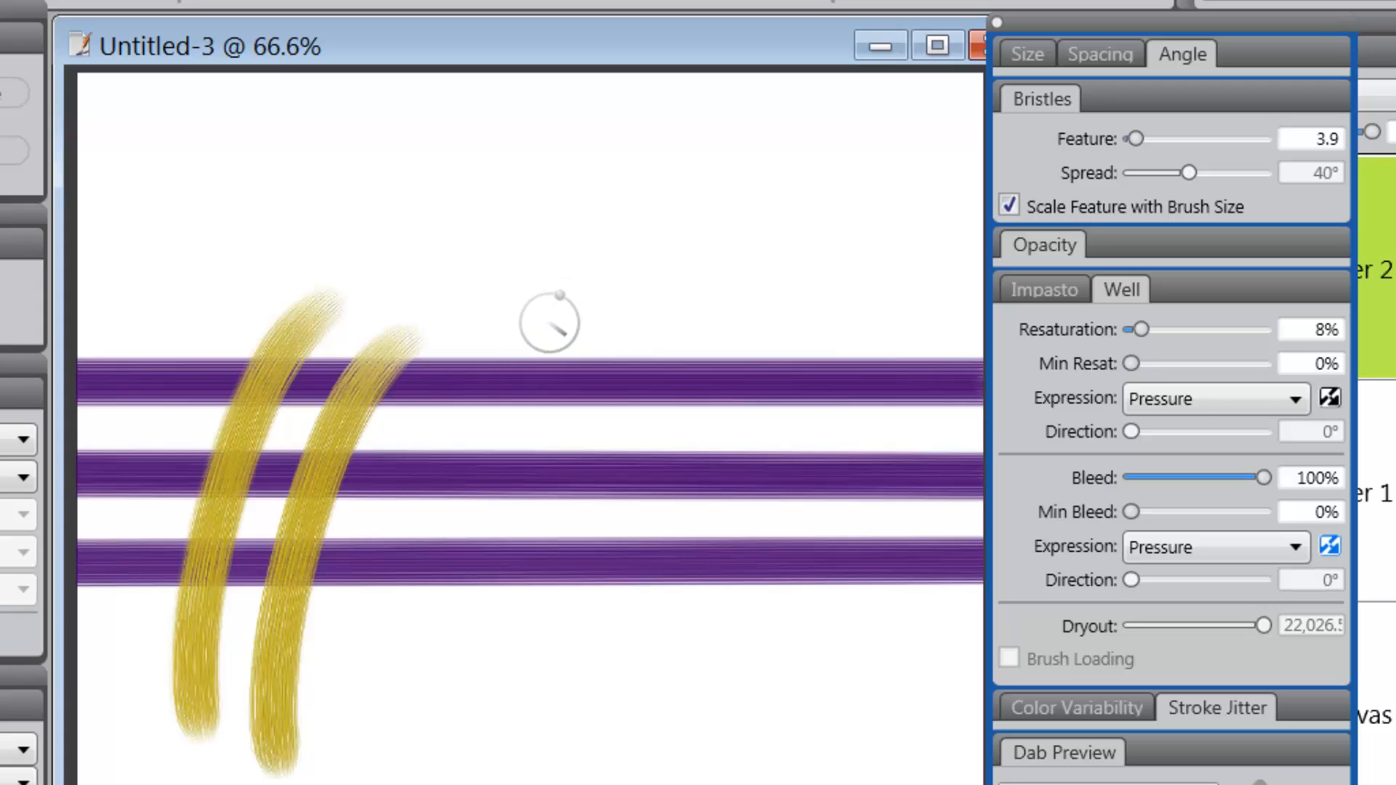
Paint several light-pressure diagonal strokes across the middle of the purple stripes to smear their color.
drag(585, 298, 393, 636)
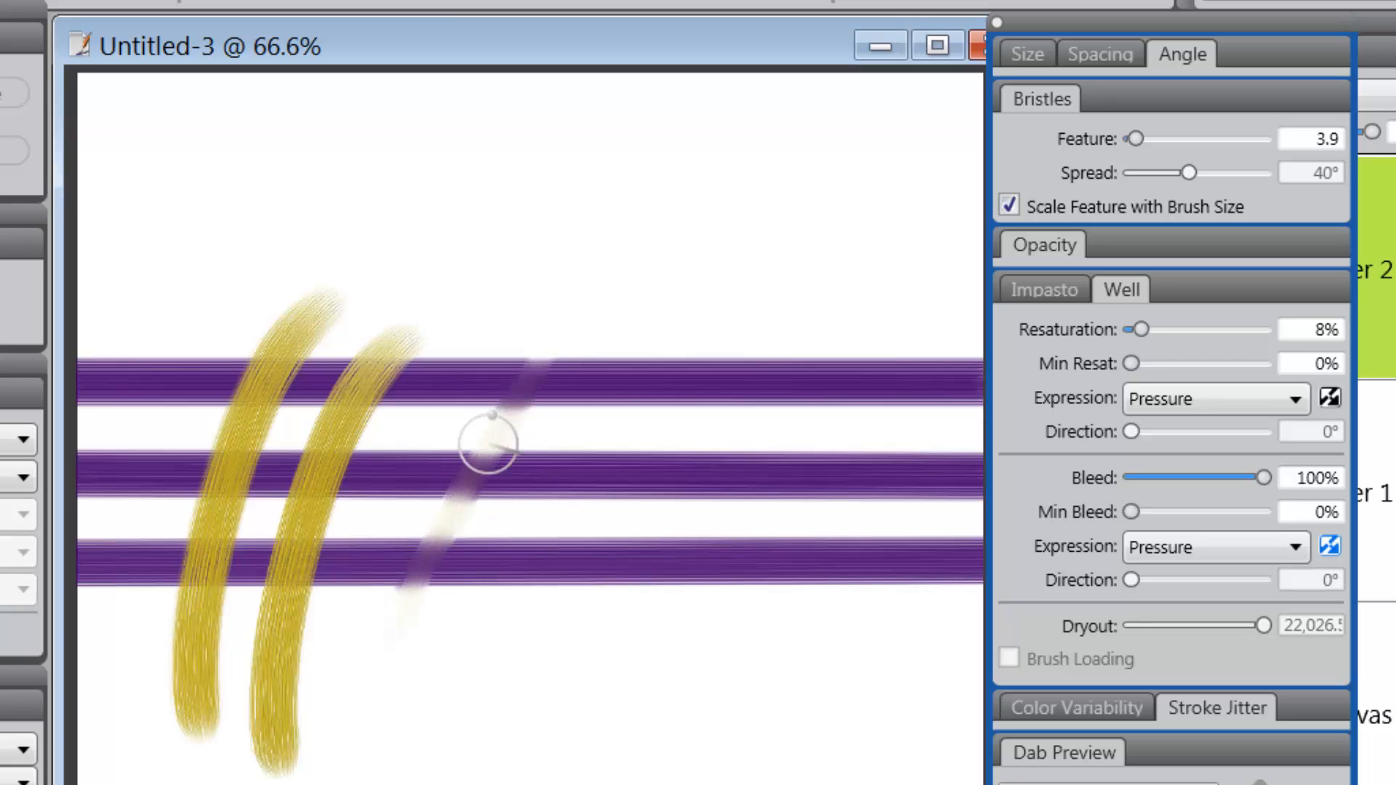
drag(607, 312, 407, 625)
drag(561, 401, 424, 662)
mouse_move(627, 309)
mouse_down()
mouse_move(482, 572)
mouse_move(638, 317)
mouse_move(502, 573)
mouse_up()
mouse_move(651, 311)
mouse_down()
mouse_move(499, 624)
mouse_move(662, 333)
mouse_move(609, 447)
mouse_up()
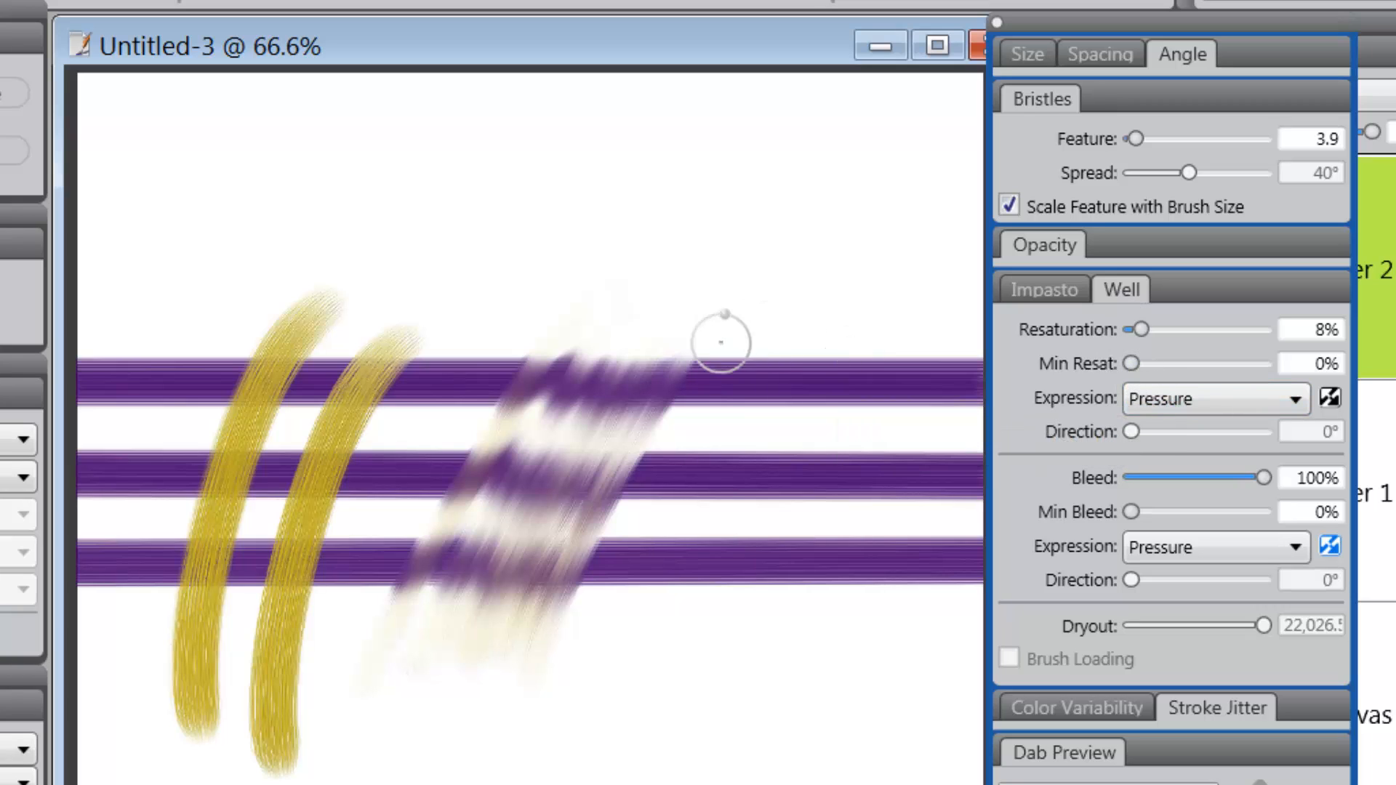
Paint more diagonal strokes with lighter and heavier pressure across the right part of the purple stripes, undoing the latest attempts.
drag(729, 365, 676, 442)
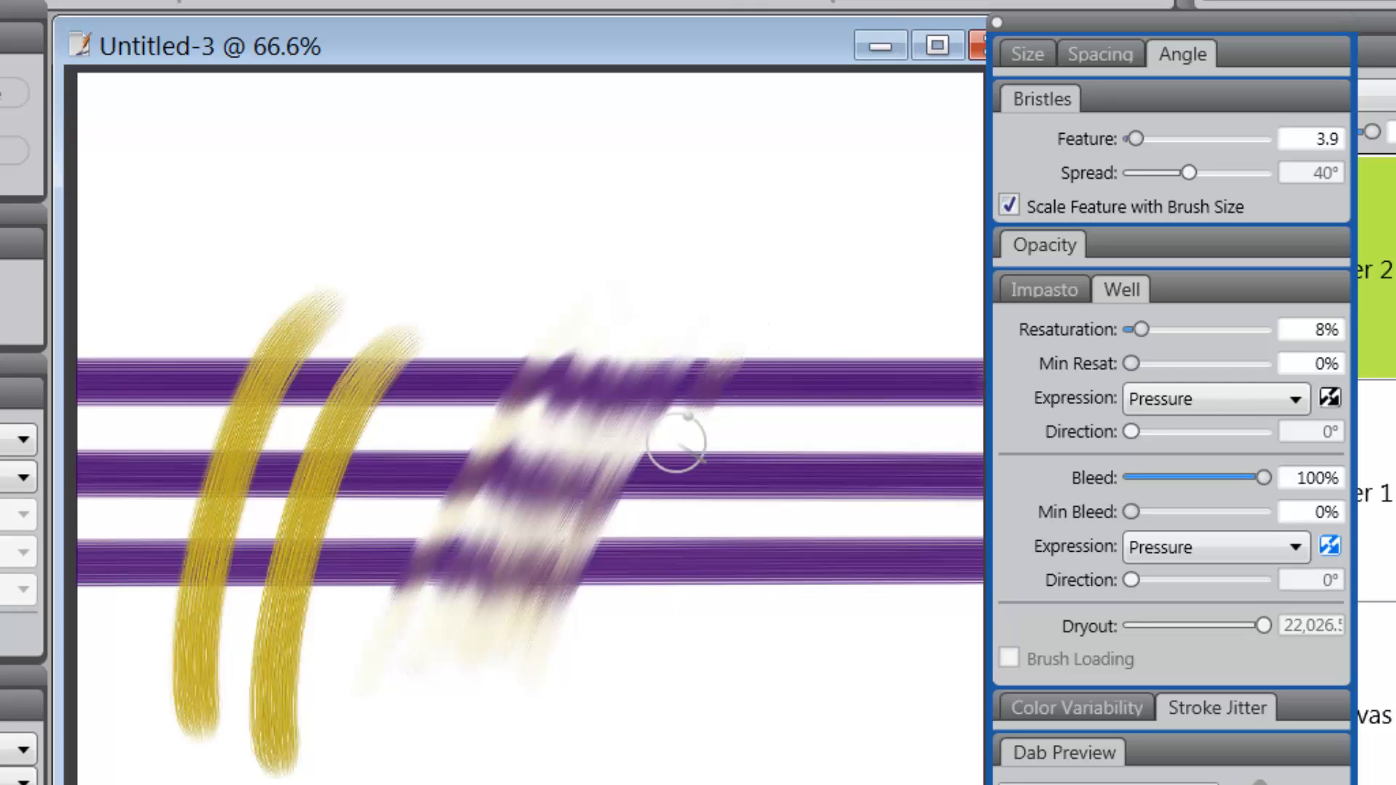
drag(731, 327, 567, 639)
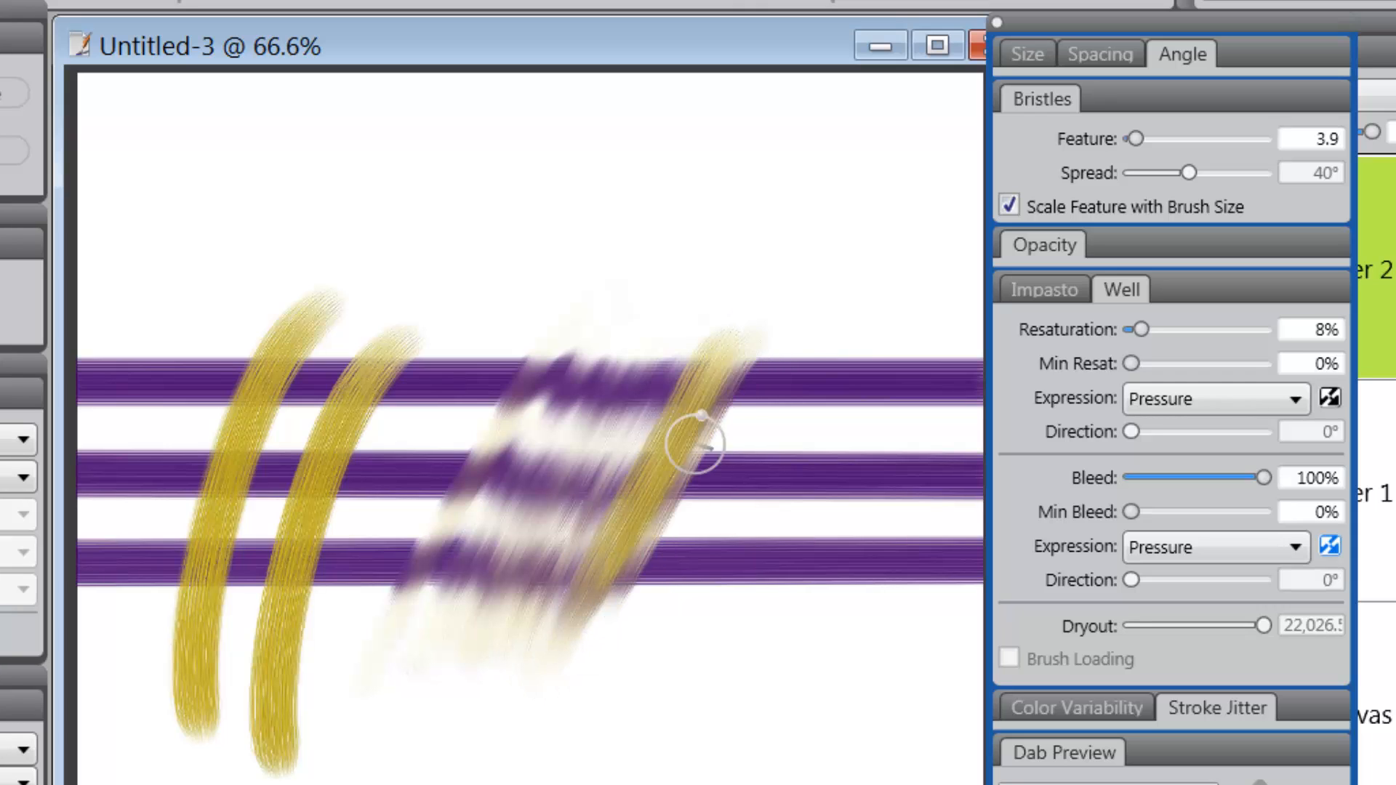
mouse_move(778, 342)
mouse_down()
mouse_move(626, 619)
mouse_move(667, 619)
mouse_up()
drag(831, 341, 667, 660)
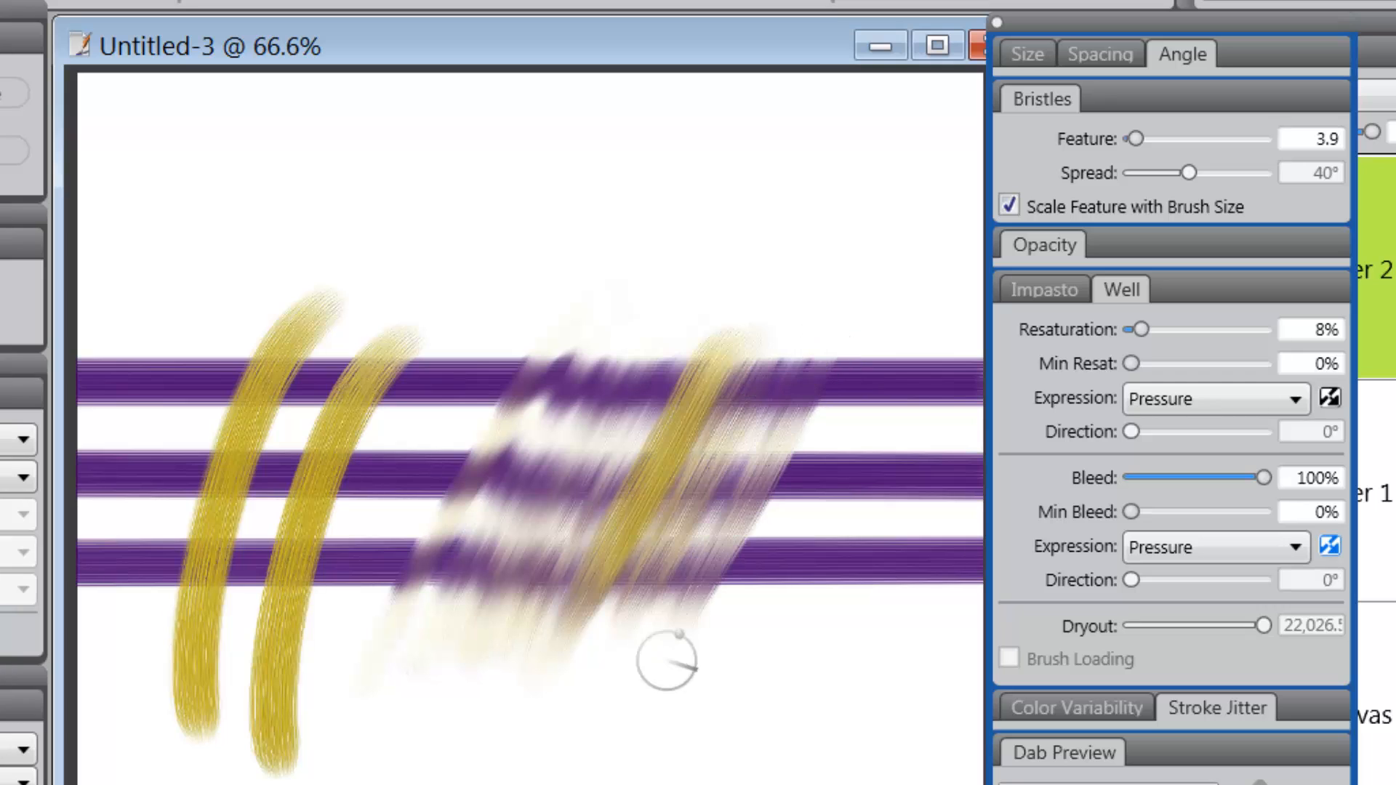
mouse_move(841, 364)
mouse_down()
mouse_move(694, 643)
mouse_move(748, 602)
mouse_up()
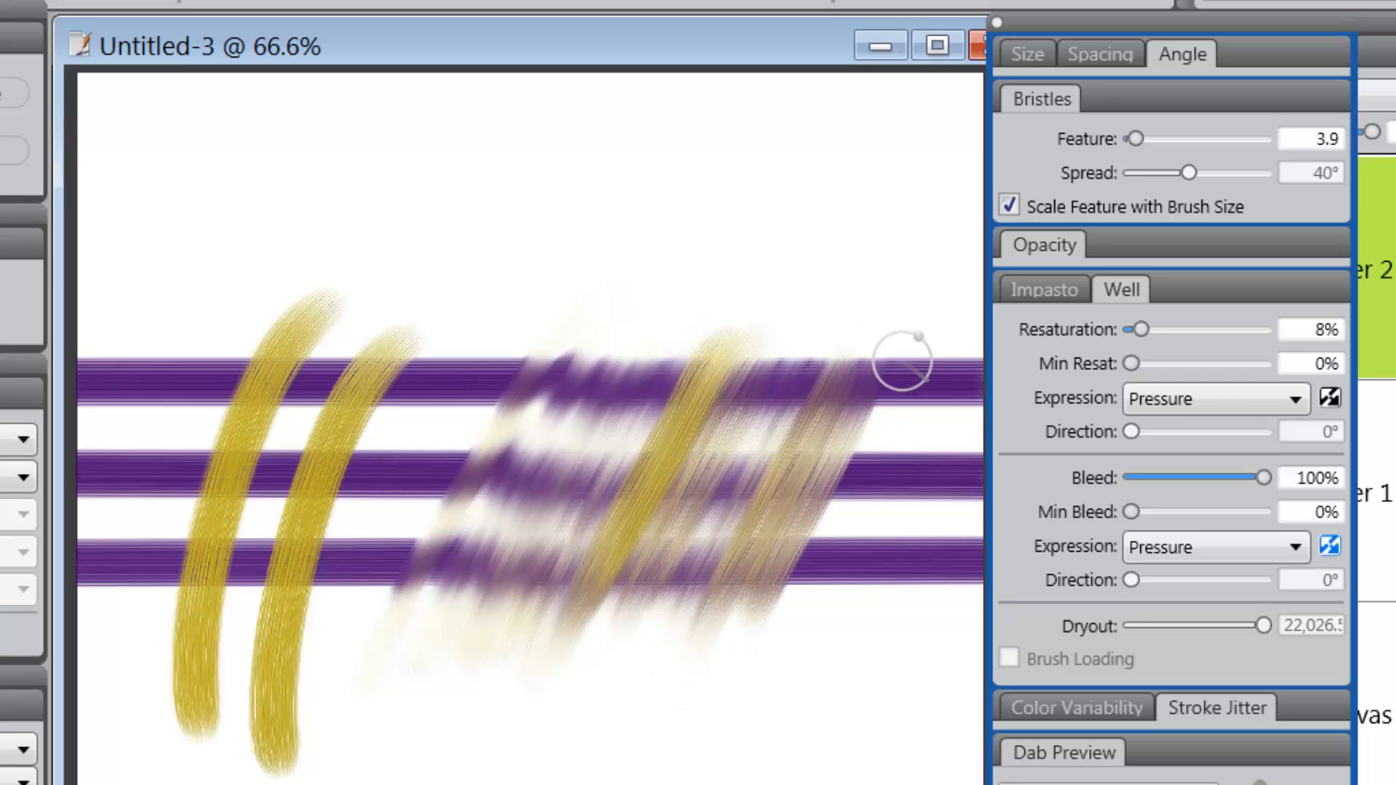
mouse_move(903, 361)
mouse_down()
mouse_move(743, 679)
mouse_move(767, 684)
mouse_up()
mouse_move(956, 343)
mouse_down()
mouse_move(798, 689)
mouse_move(809, 741)
mouse_up()
key(ctrl+z)
key(ctrl+z)
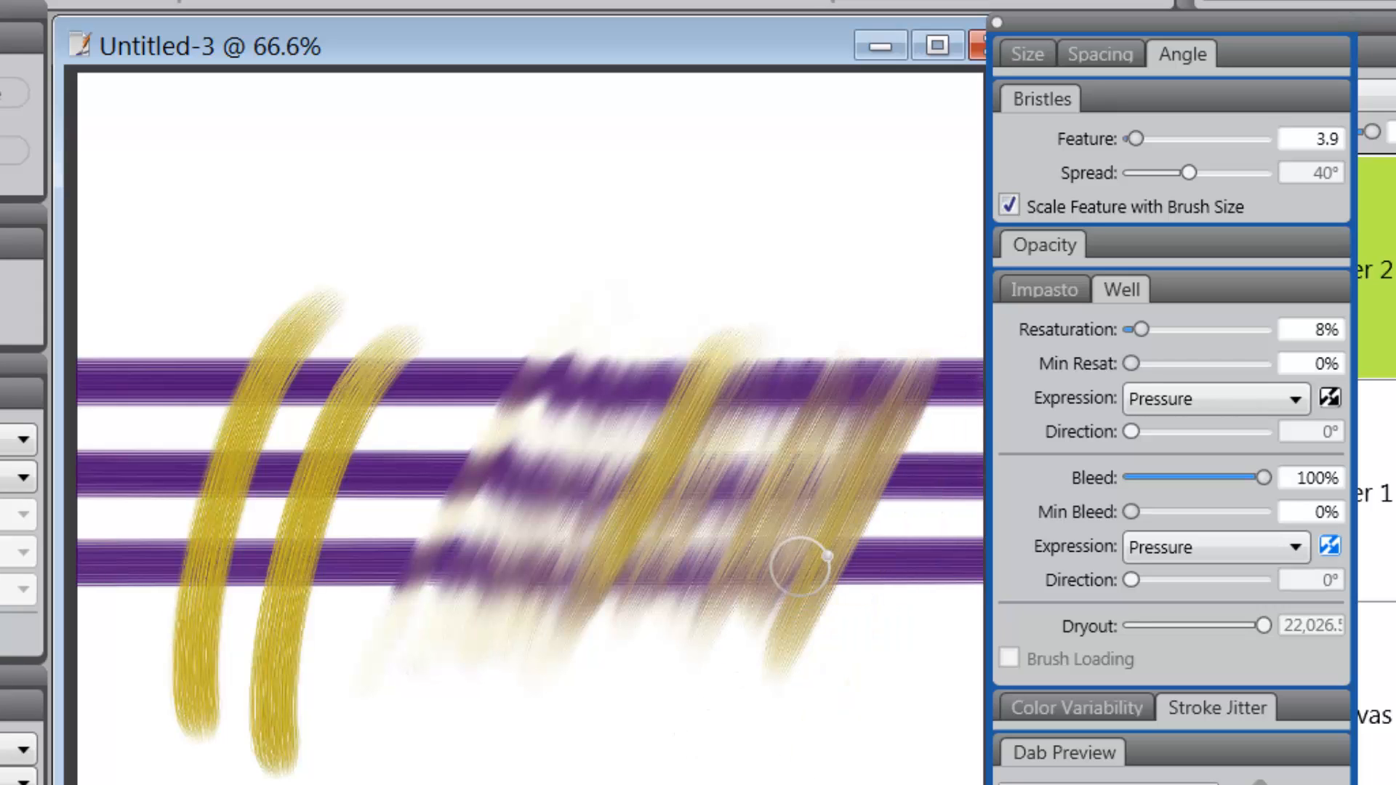
Undo the diagonal smear strokes and the second yellow stroke, keeping the original yellow stroke over the purple stripes.
key(ctrl+z)
key(ctrl+z)
key(ctrl+z)
key(ctrl+z)
key(ctrl+z)
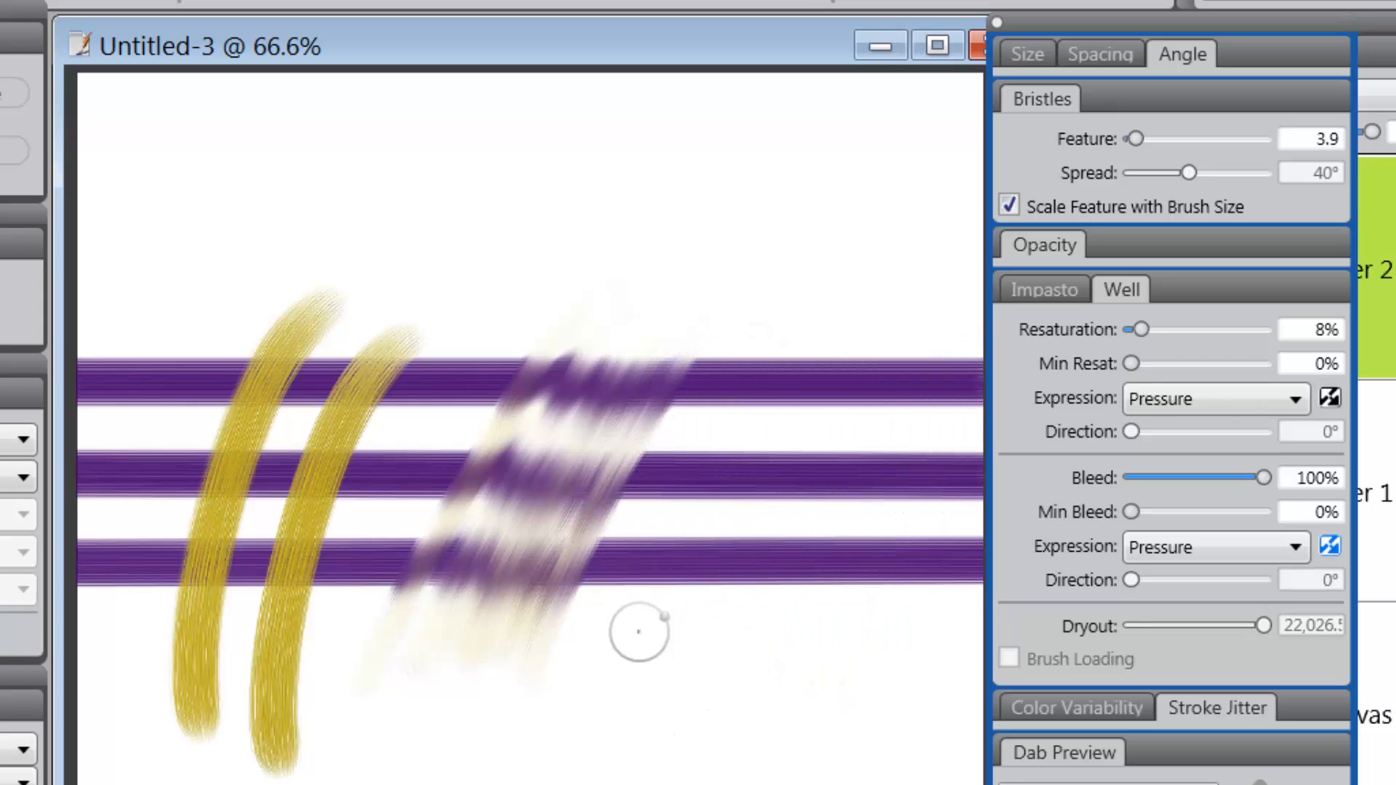
key(ctrl+z)
key(ctrl+z)
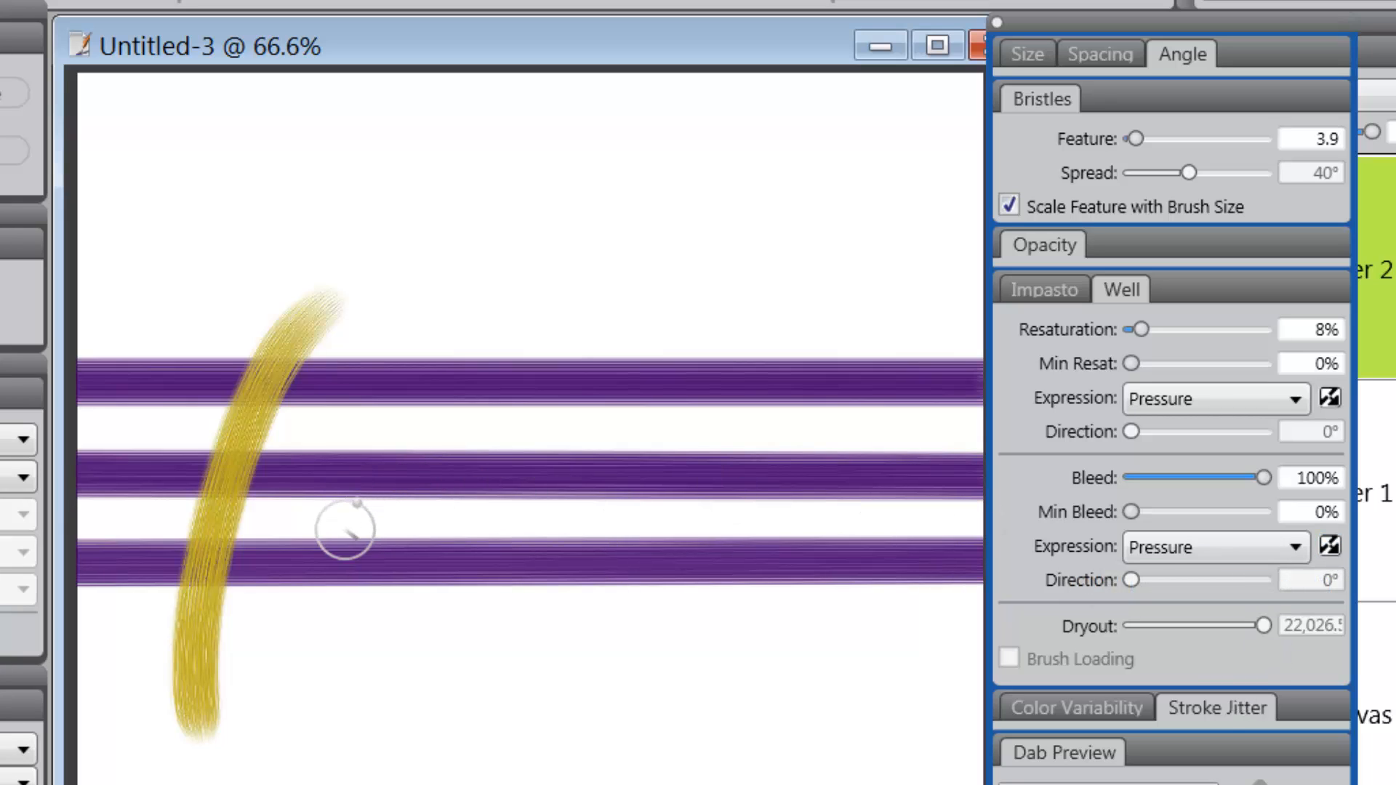
Add a faint dab and three curved test strokes beside the original yellow stroke with Resaturation at 8% and Bleed at 100%.
drag(348, 522, 339, 586)
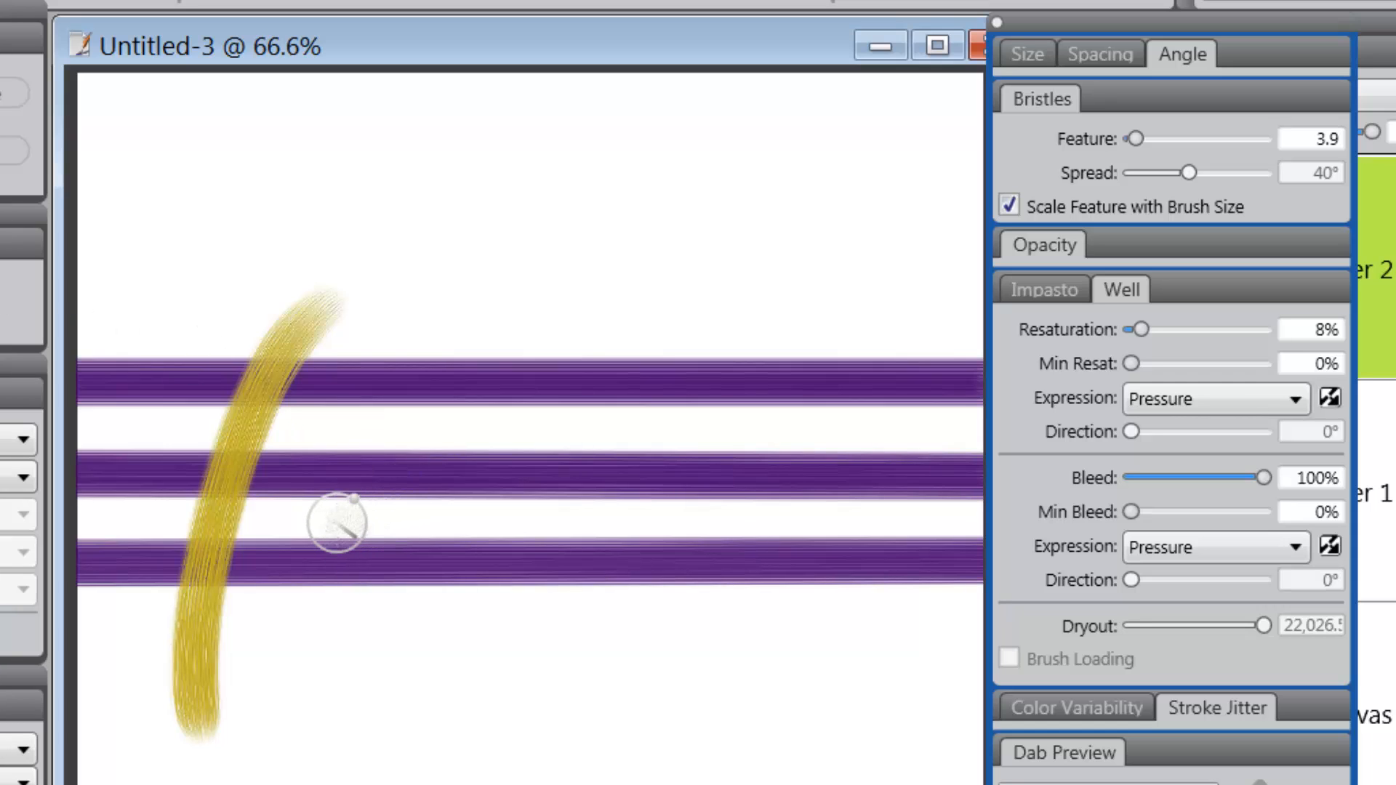
drag(415, 307, 285, 733)
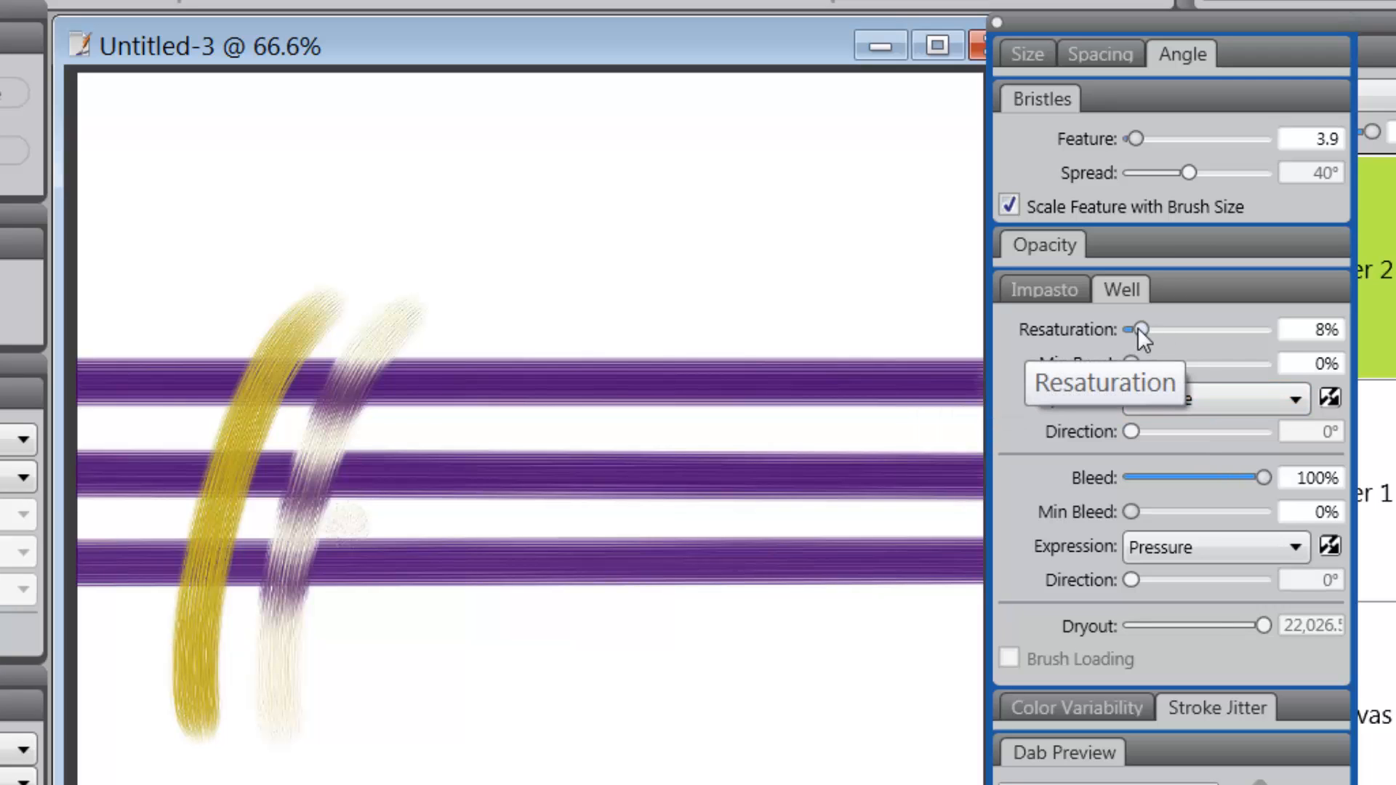
drag(465, 324, 323, 752)
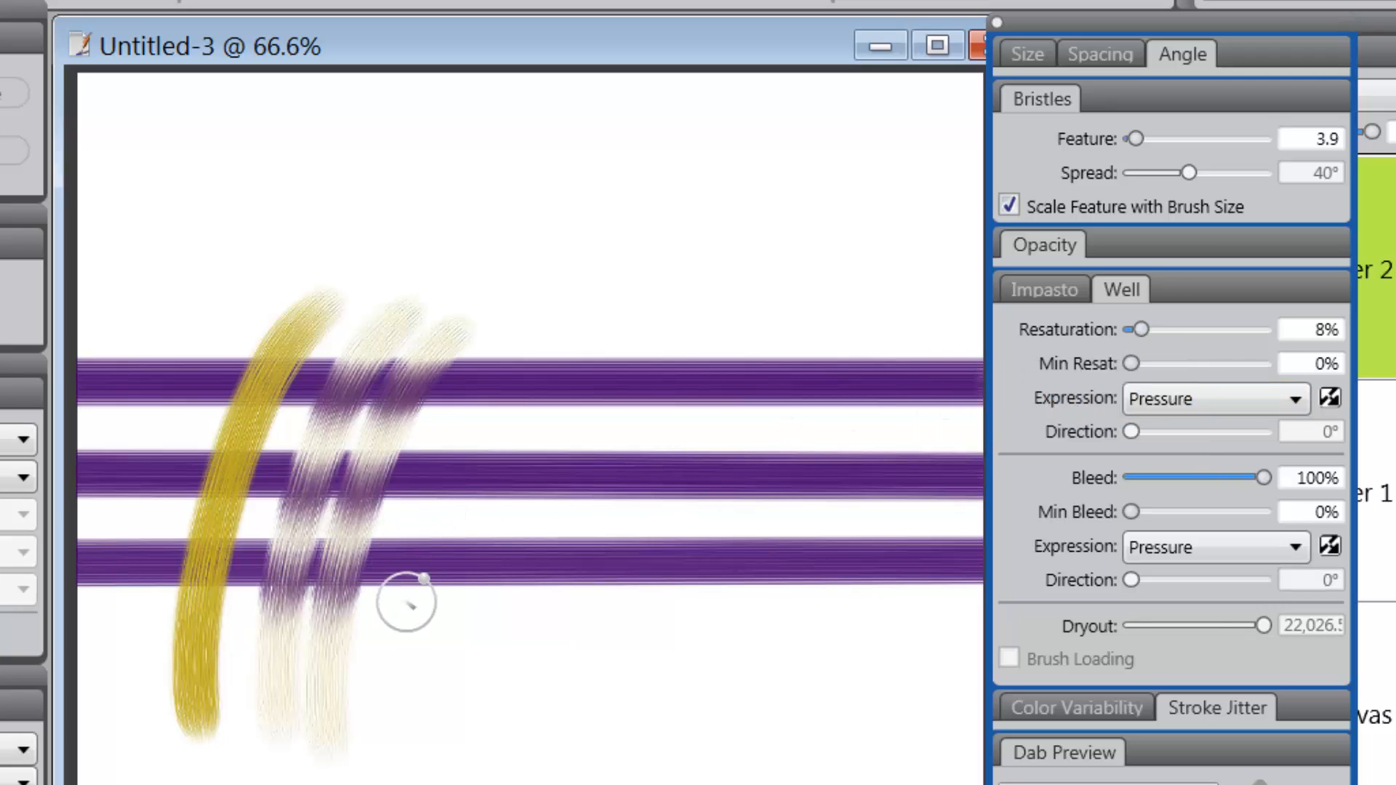
drag(502, 327, 367, 749)
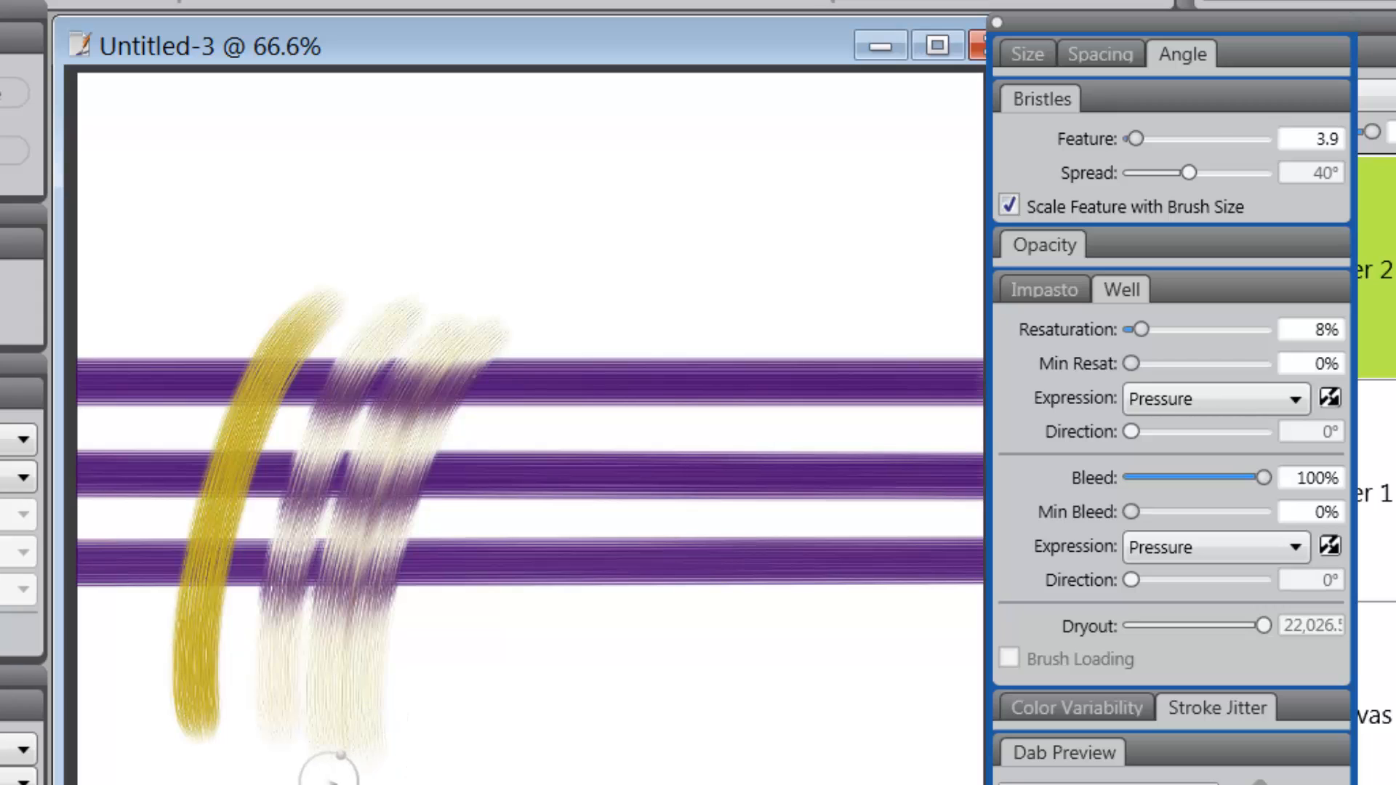
Paint three more curved strokes across the stripes with Resaturation at 100%, at a reduced value, and at 32%.
drag(1141, 328, 1263, 342)
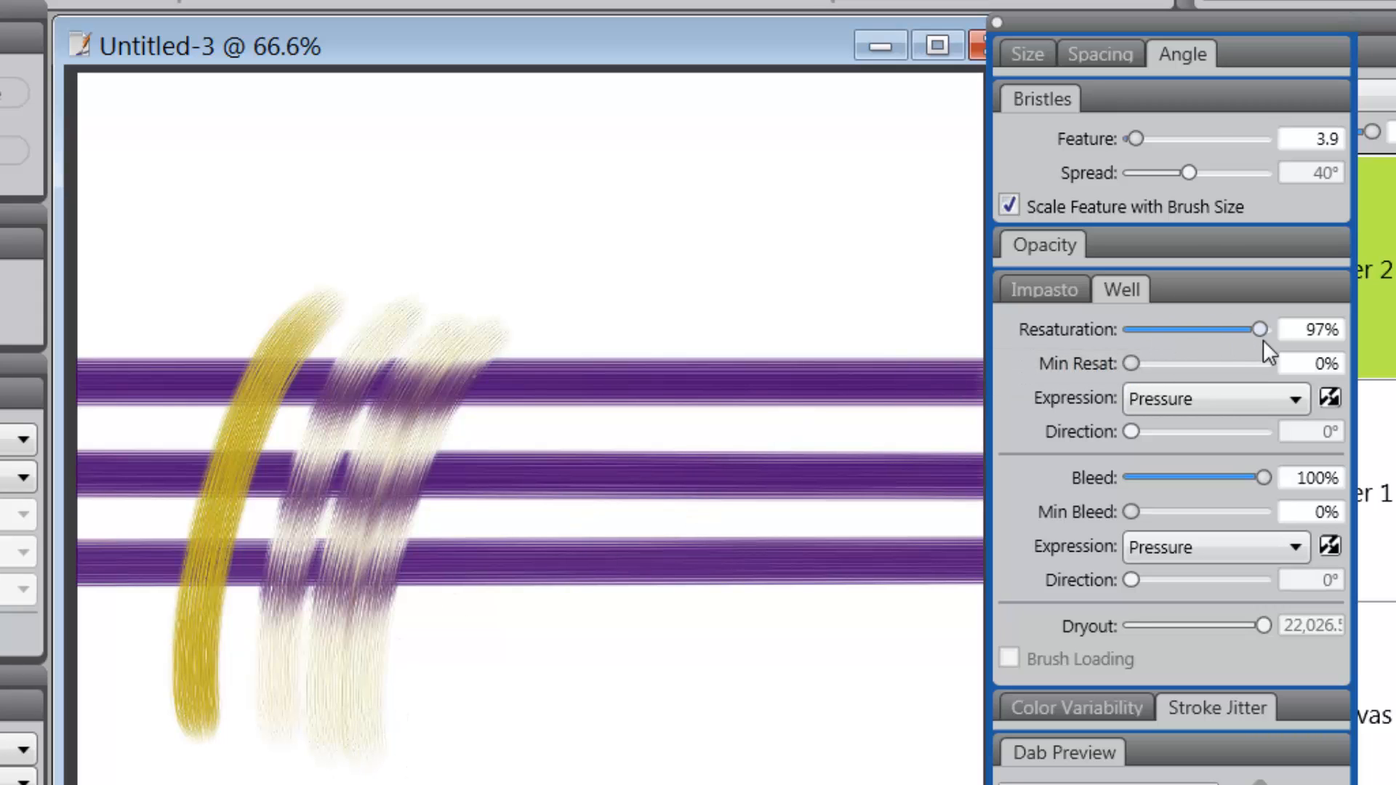
drag(574, 298, 436, 723)
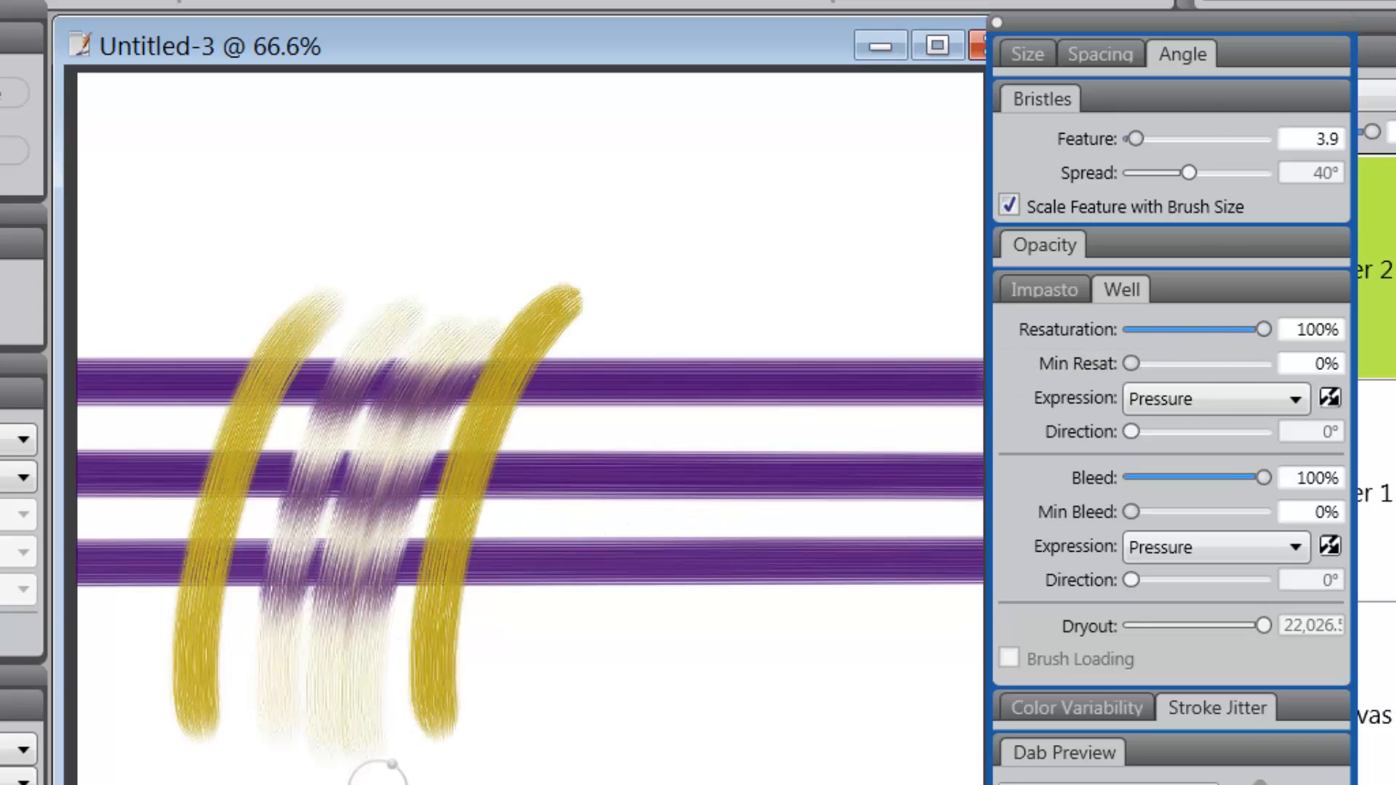
drag(1263, 329, 1203, 331)
drag(673, 319, 535, 749)
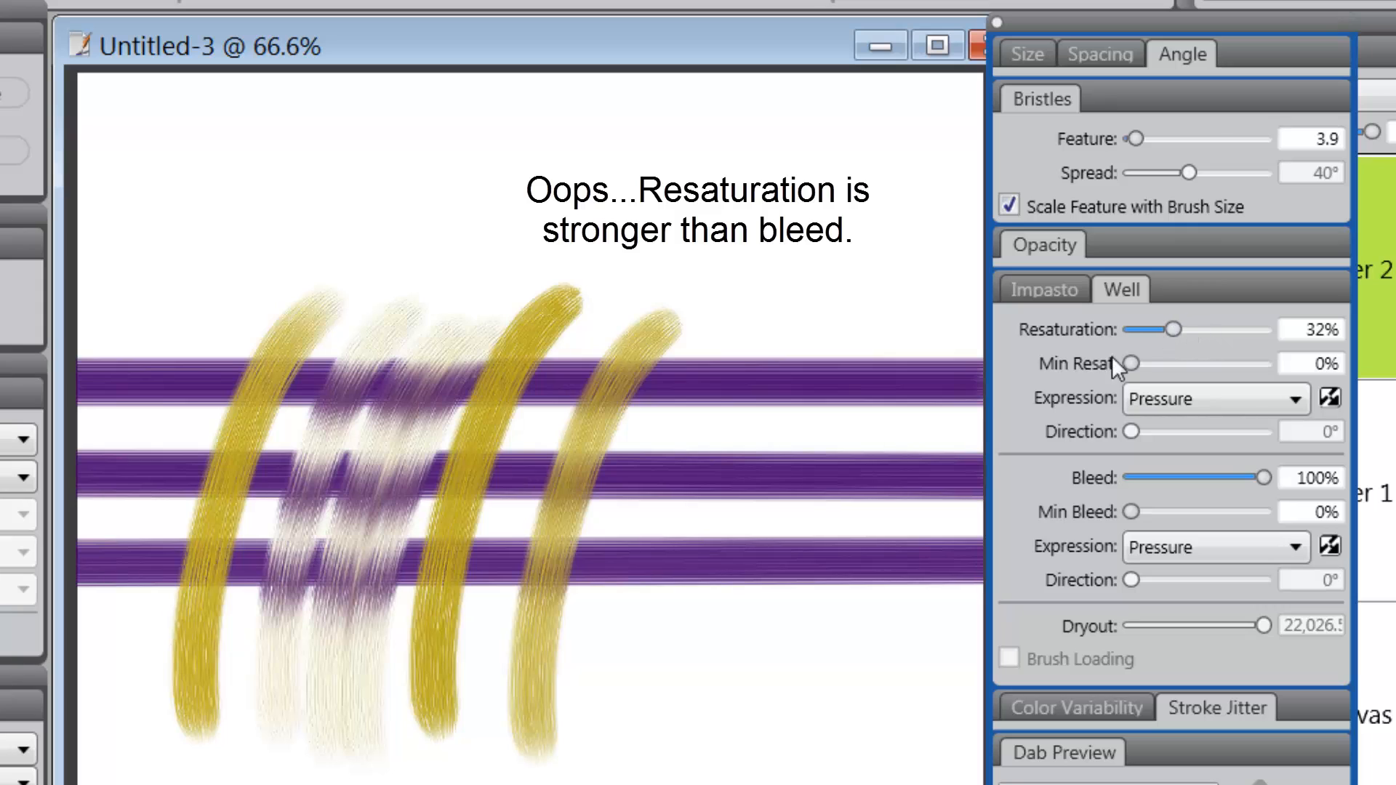
drag(770, 312, 632, 745)
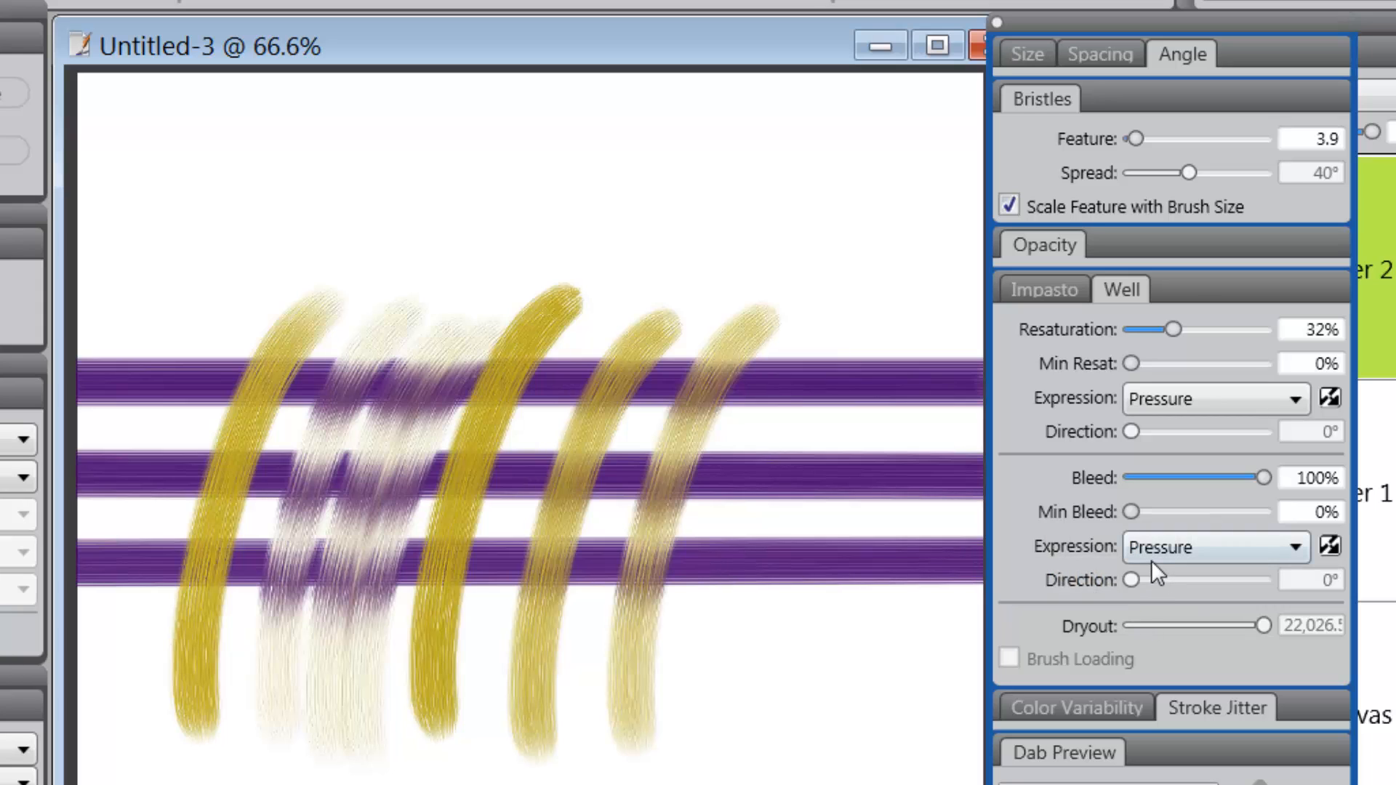
Undo the Bleed and Resaturation test strokes beside the original yellow stroke.
key(ctrl+z)
key(ctrl+z)
key(ctrl+z)
key(ctrl+z)
key(ctrl+z)
key(ctrl+z)
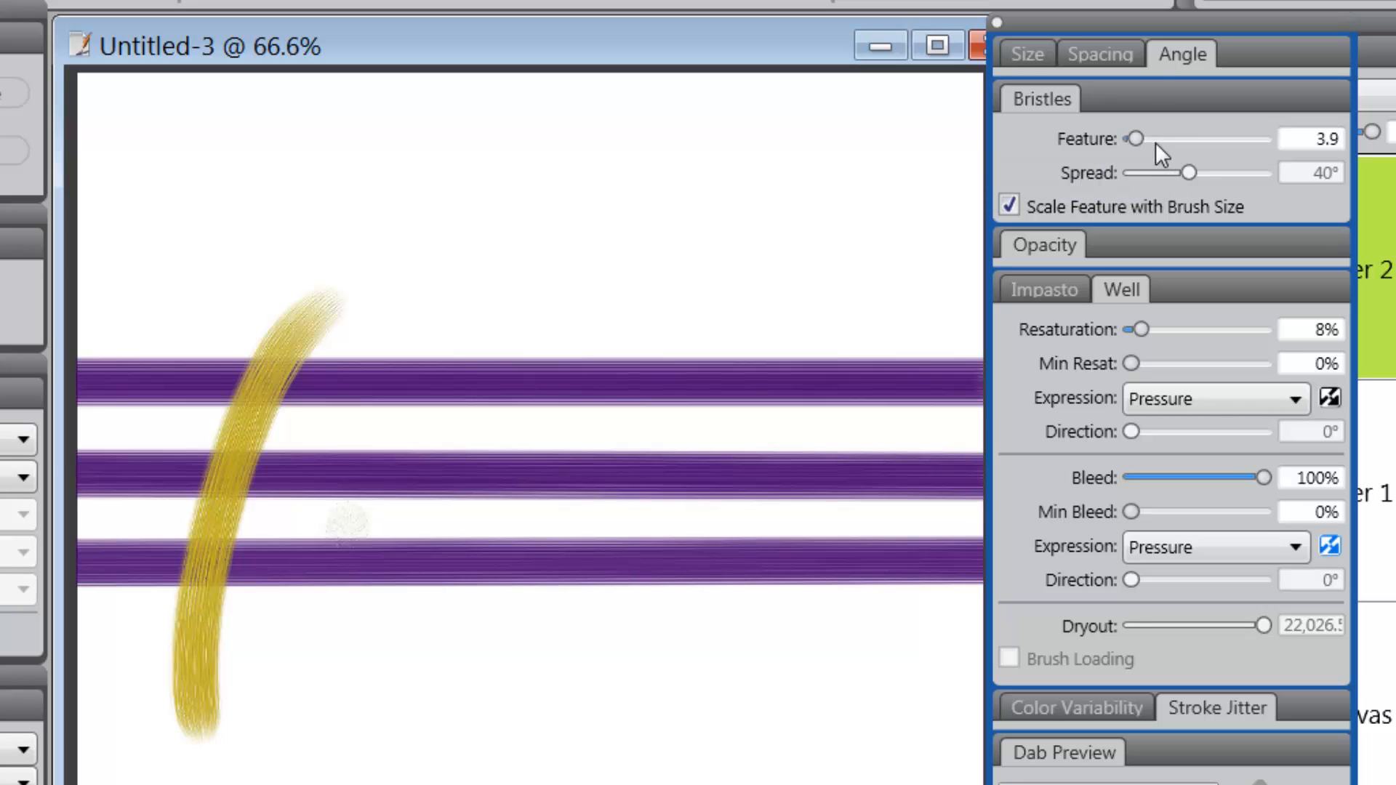
Set the bristle Feature to 8 and paint a curved stroke beside the original yellow one.
double_click(1327, 139)
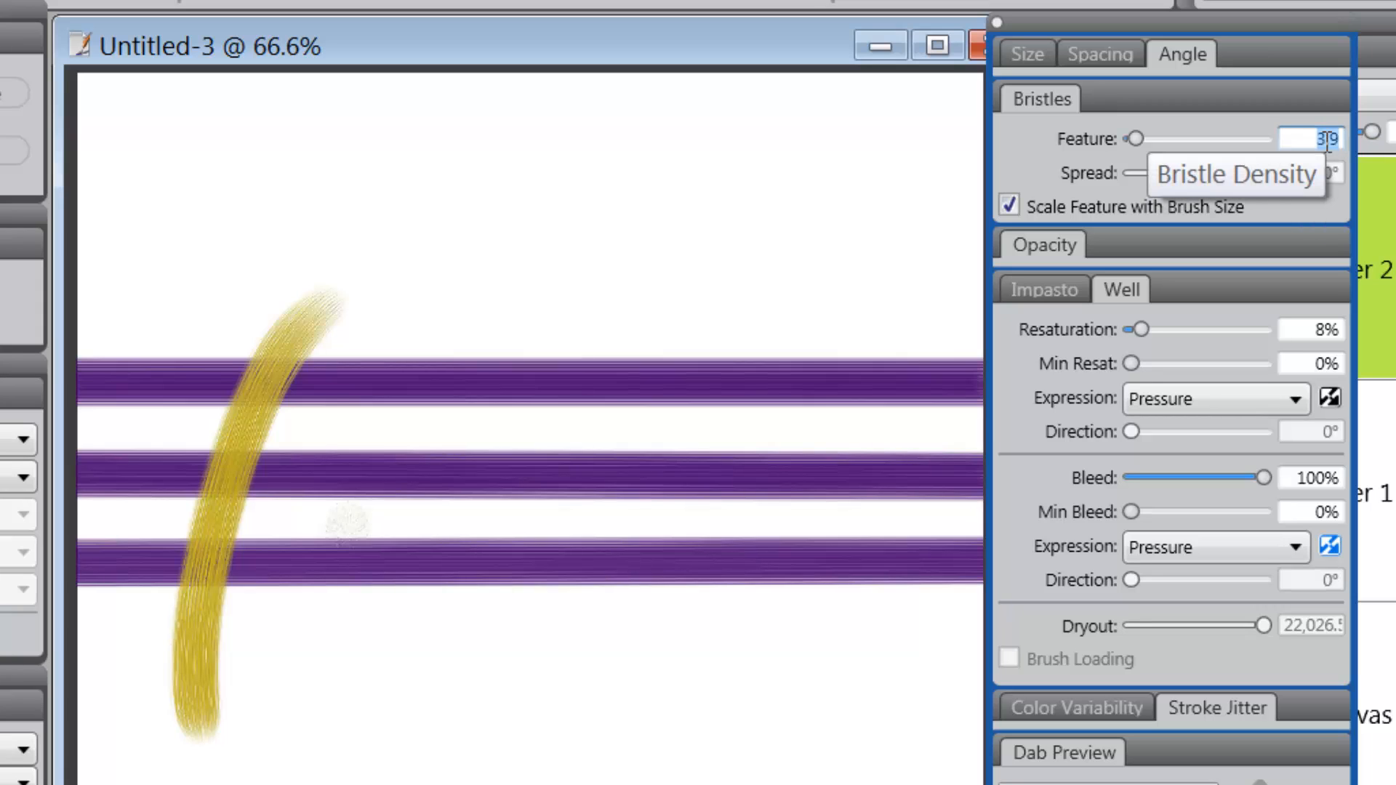
text(8)
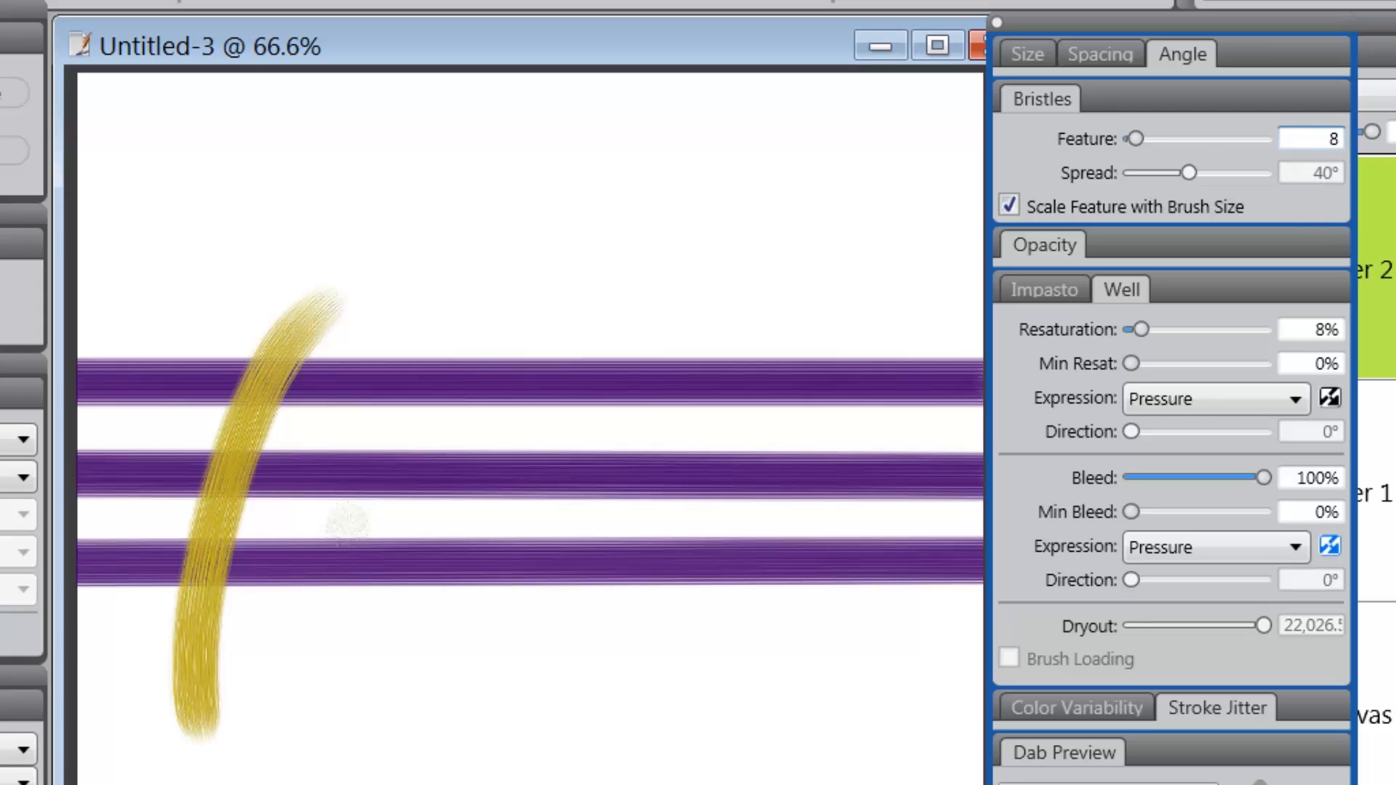
key(Return)
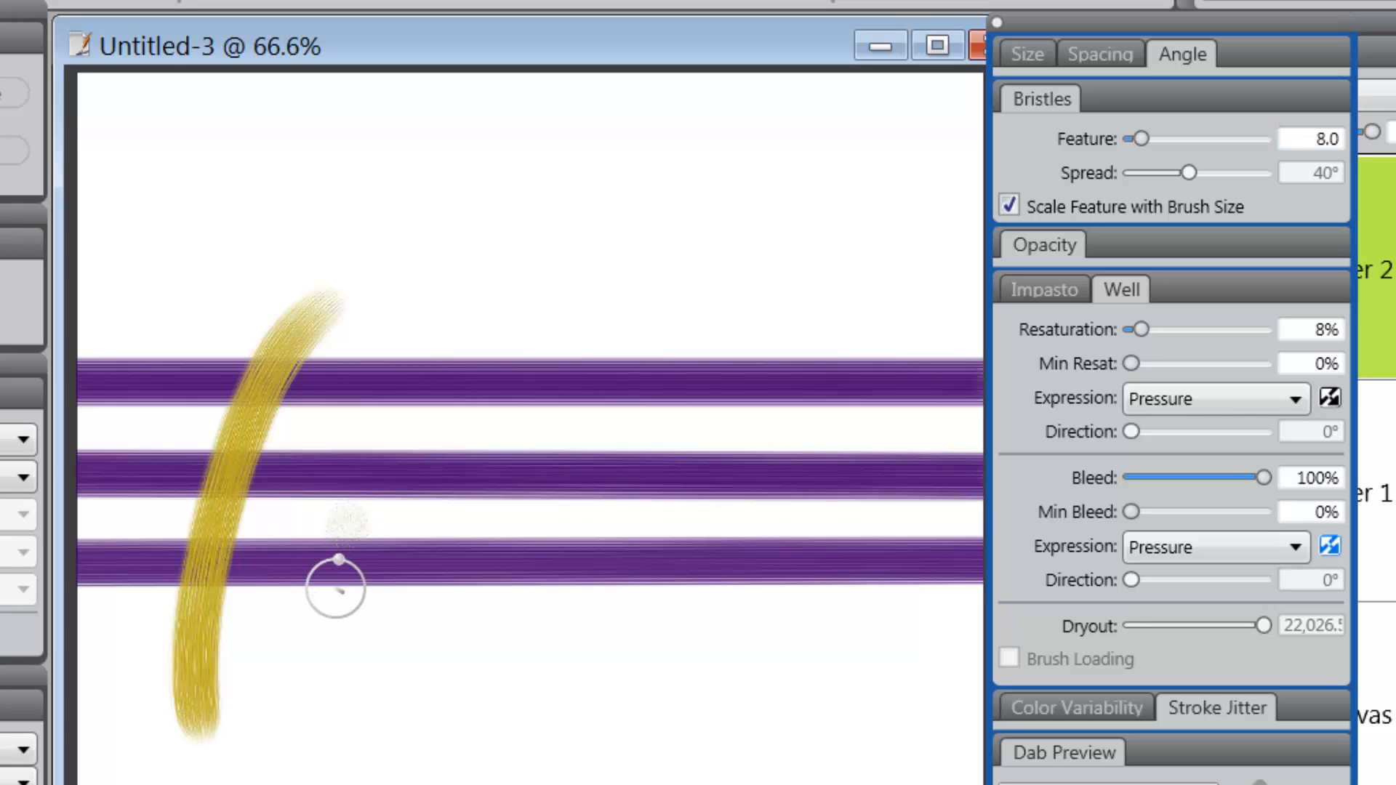
drag(416, 365, 286, 782)
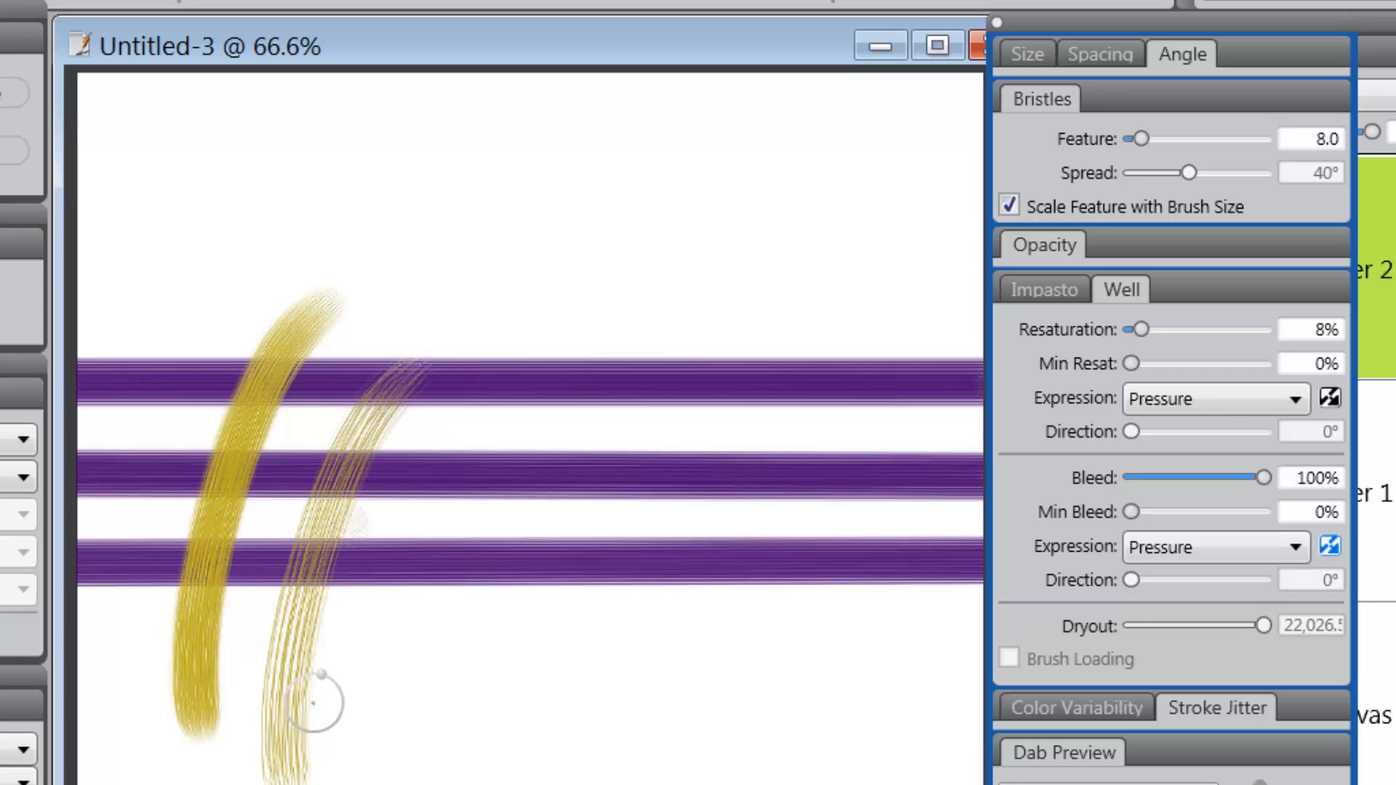
Set the bristle Feature to 2.9 and paint another curved yellow stroke for comparison.
click(1330, 146)
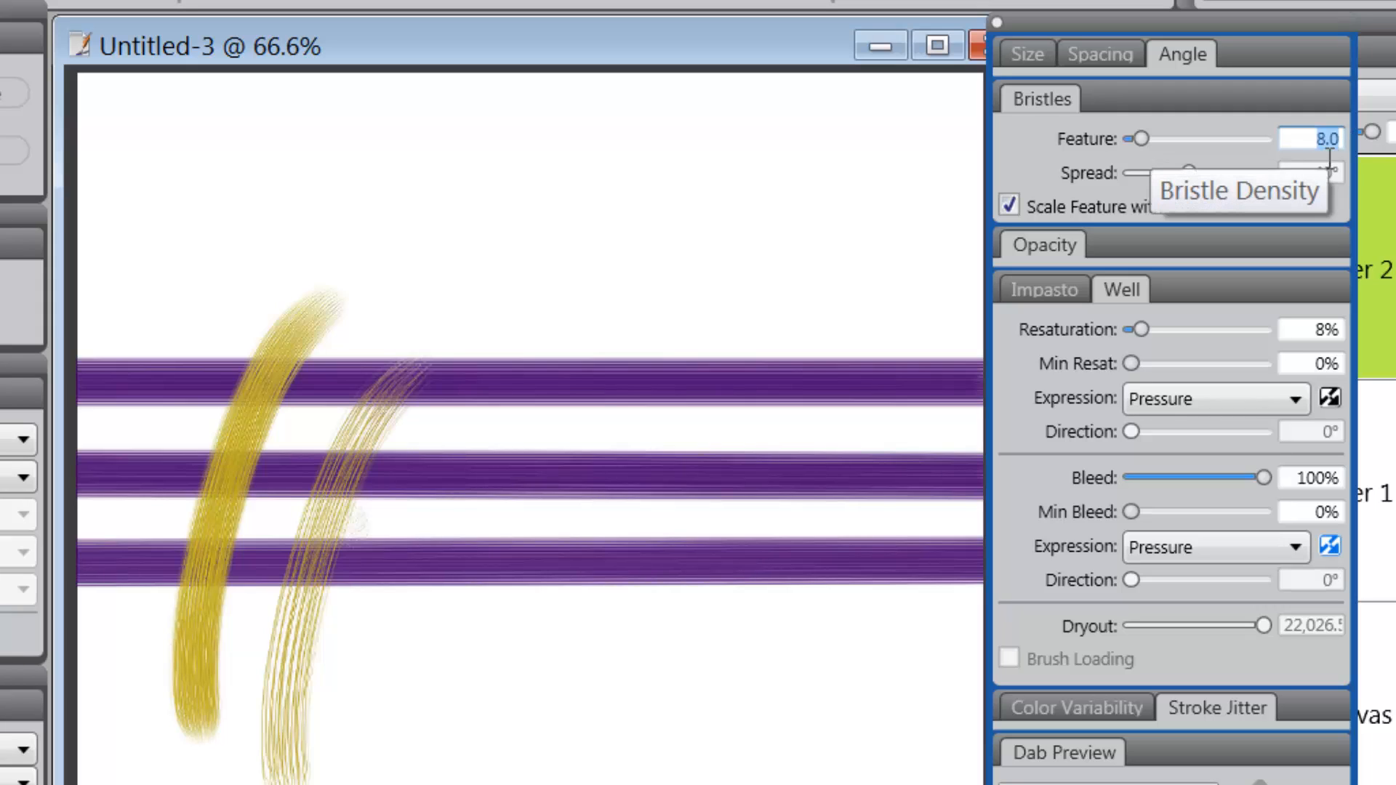
text(2.9)
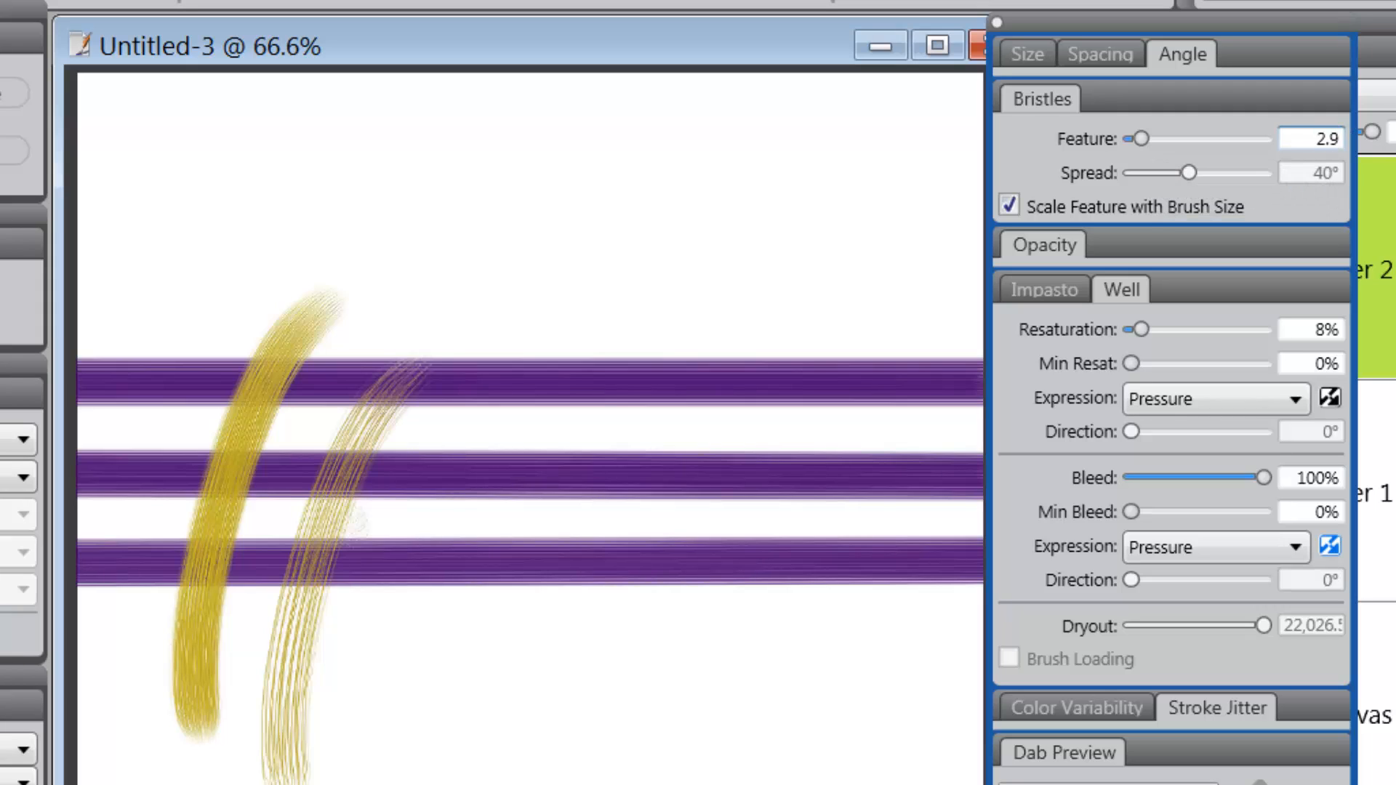
key(Return)
drag(524, 287, 396, 716)
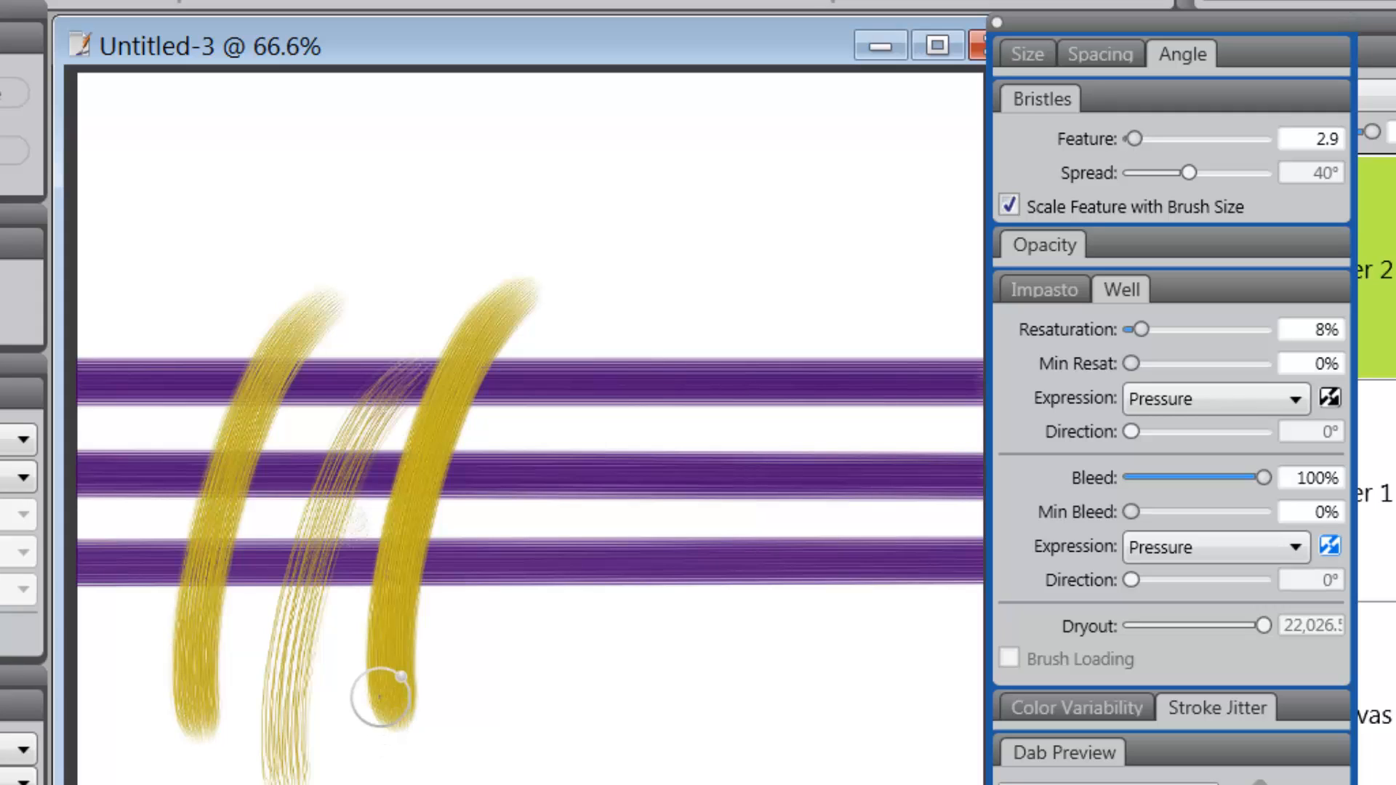
Undo both Feature test strokes and reset the brush variant to its default settings.
key(ctrl+z)
key(ctrl+z)
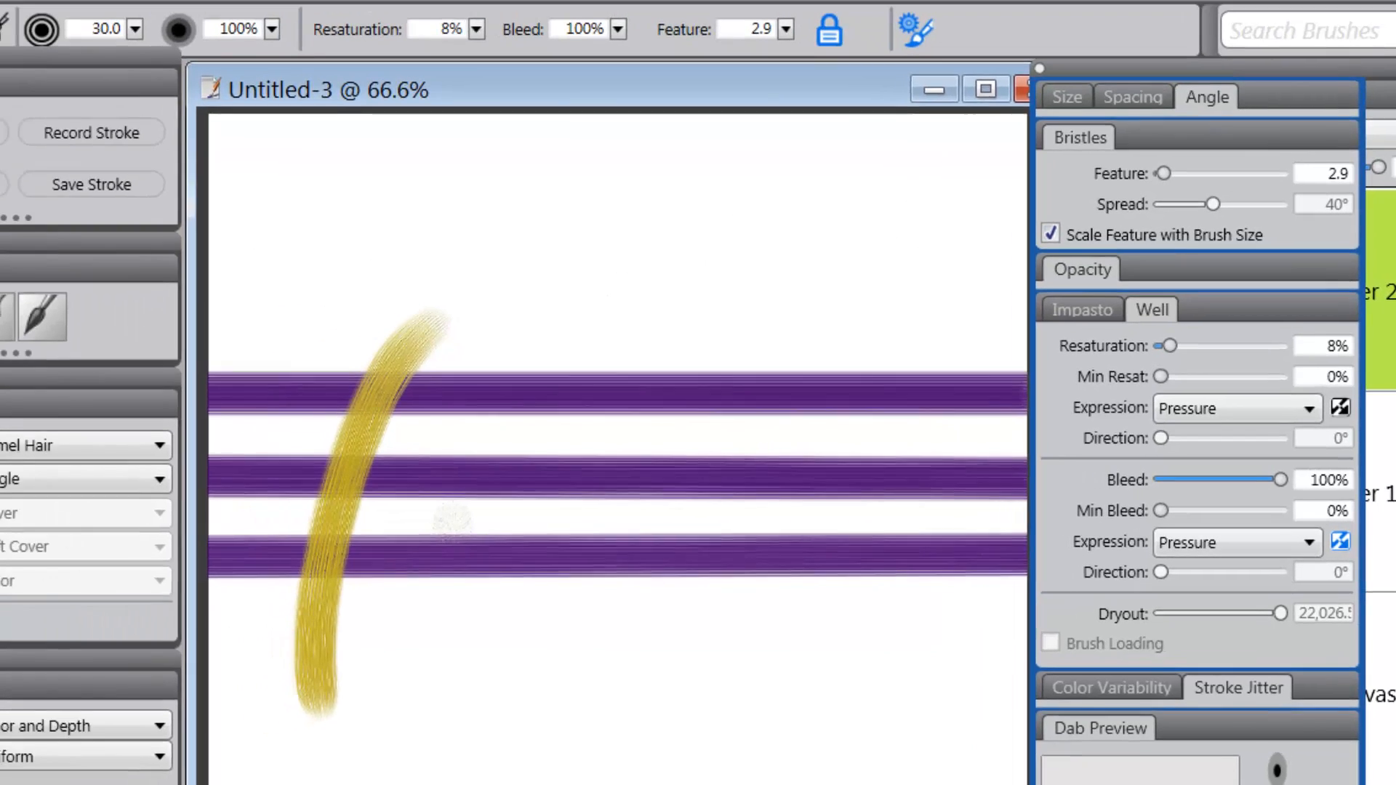
click(9, 80)
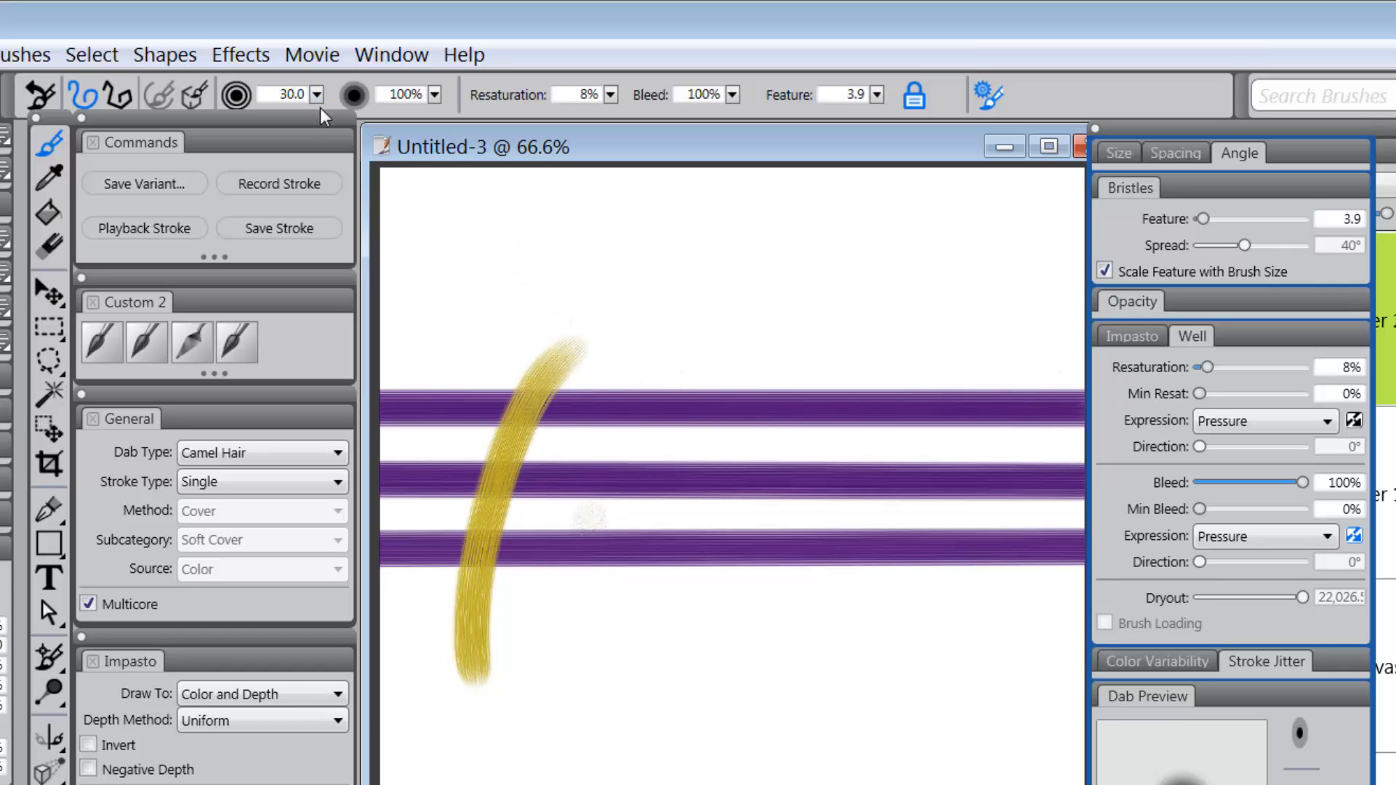
Set the brush size to 40 with Feature scaling on and paint a curved stroke beside the original one.
click(292, 94)
text(40)
key(Return)
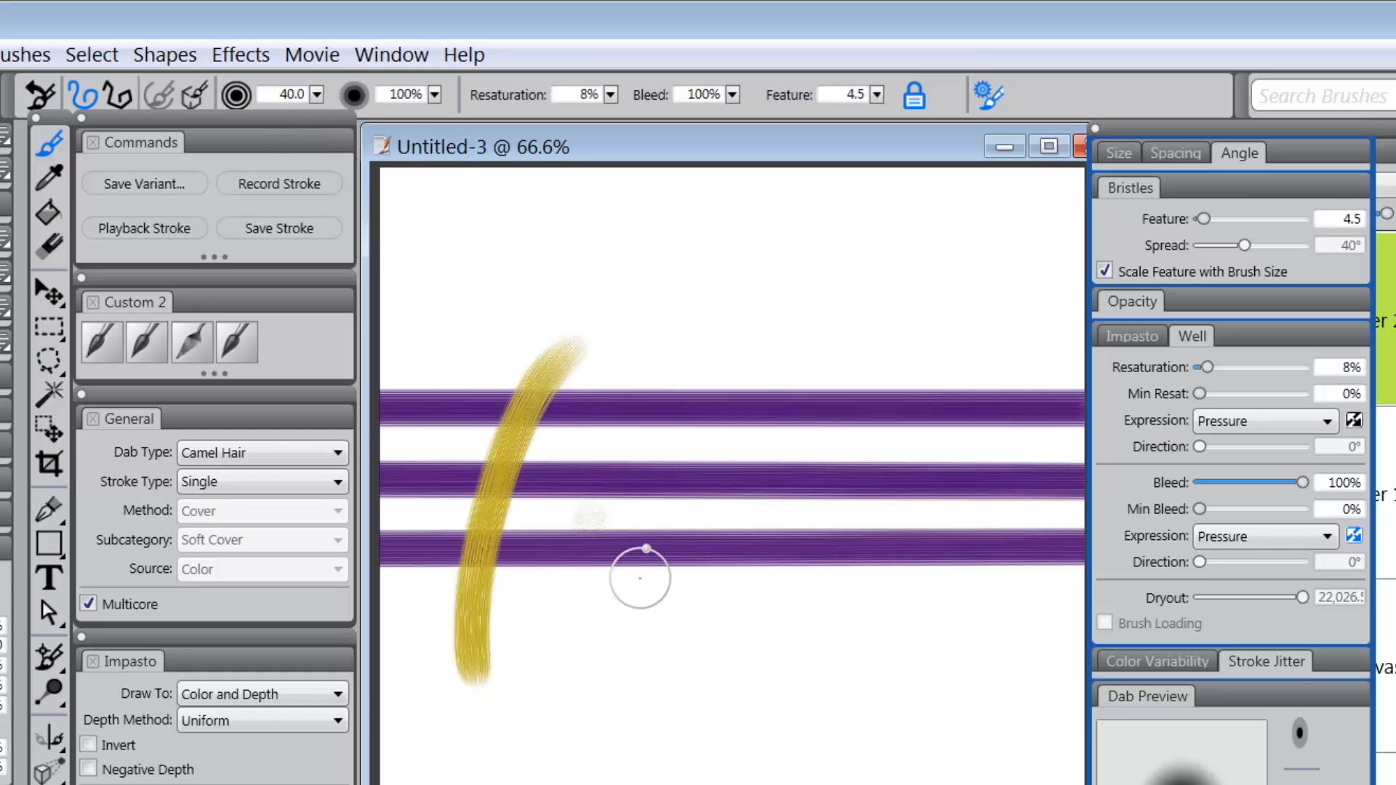
drag(665, 384, 564, 723)
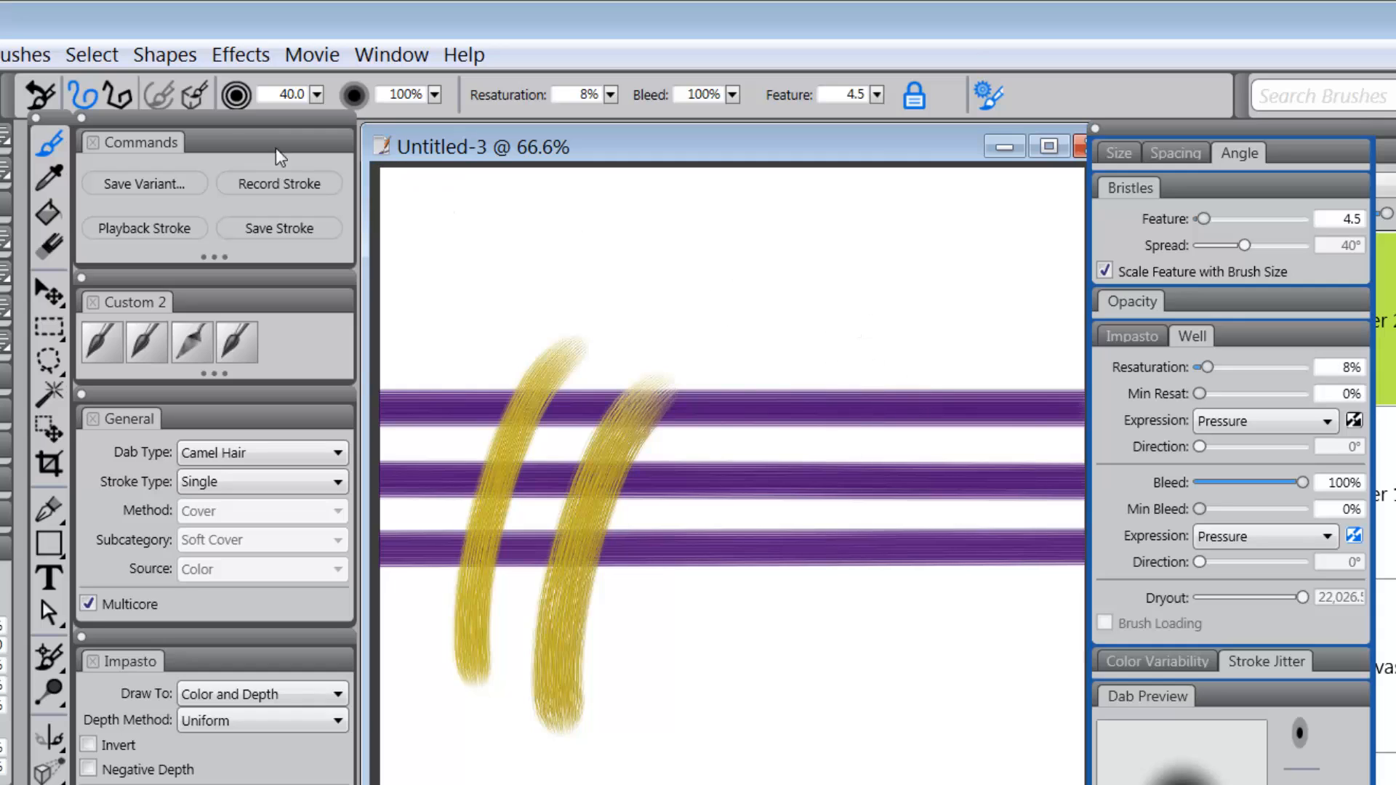
With Scale Feature with Brush Size off, paint one curved stroke at brush size 40 and another at 75.5.
key(bracketleft)
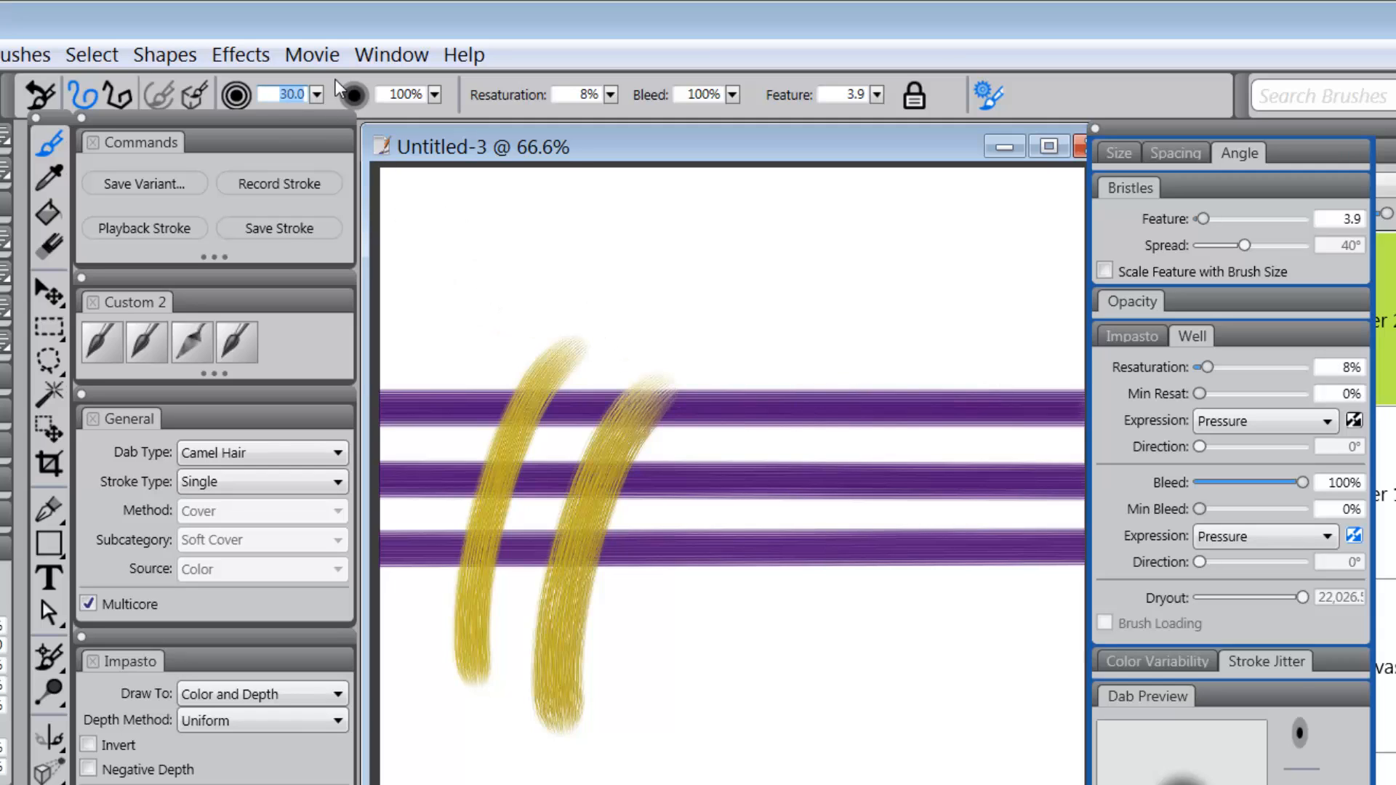
text(40)
key(Return)
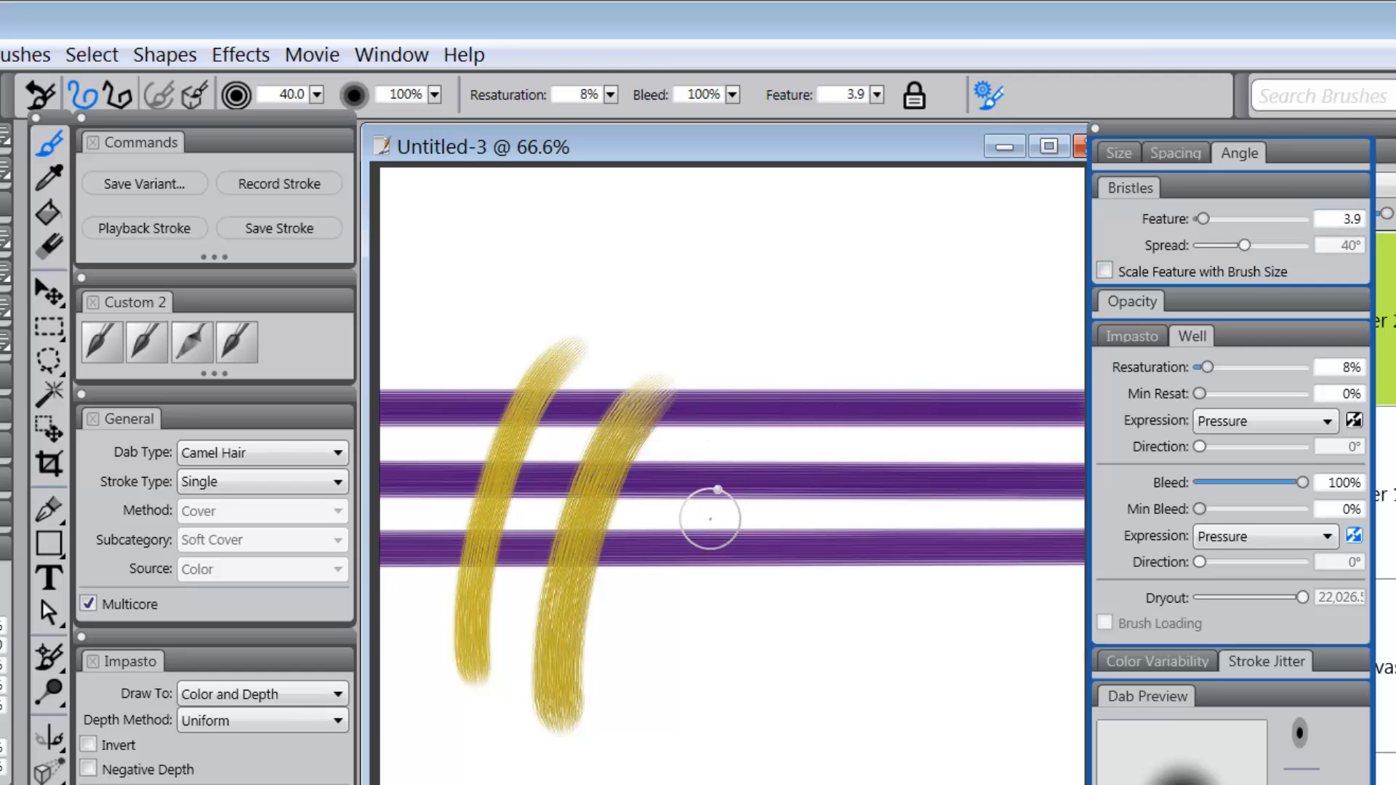
click(724, 527)
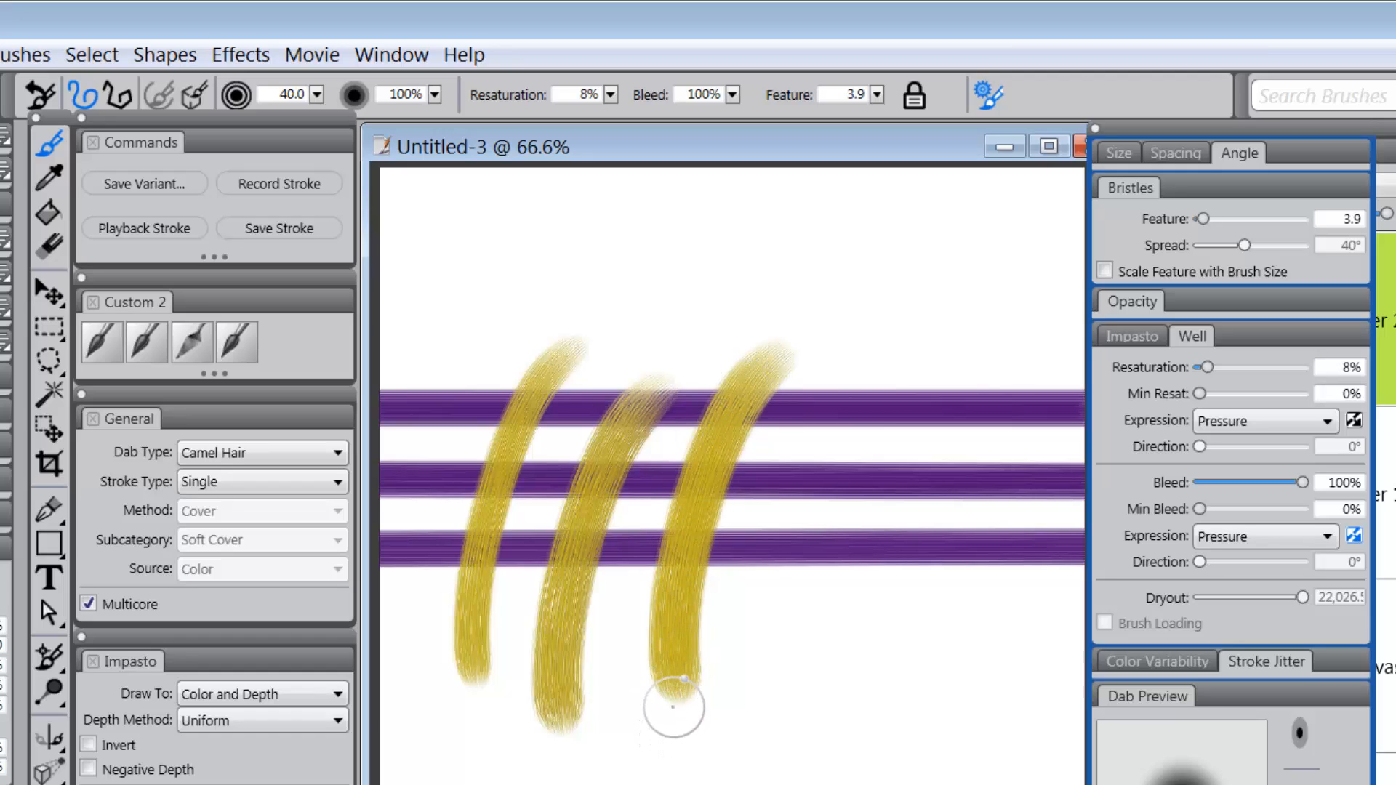
drag(316, 93, 344, 101)
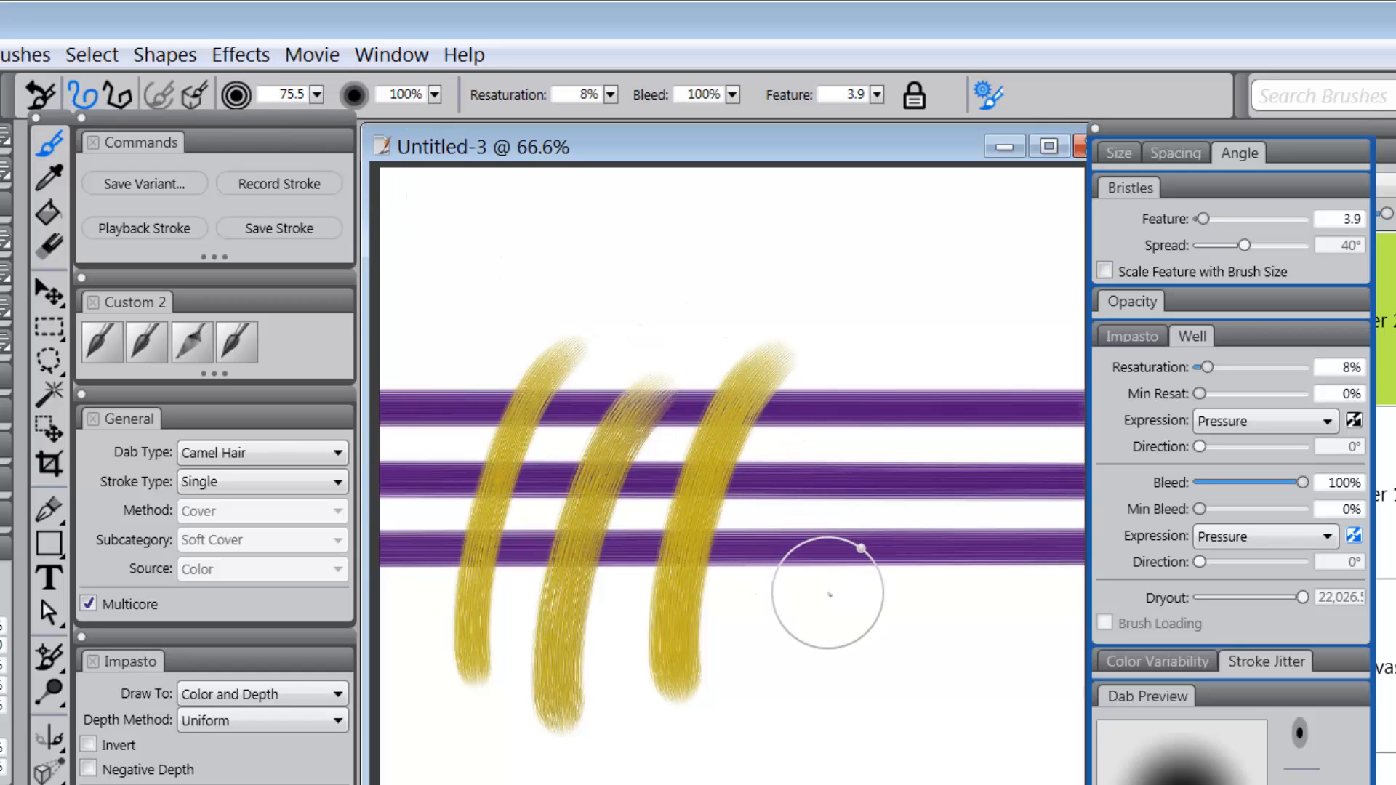
drag(898, 393, 761, 718)
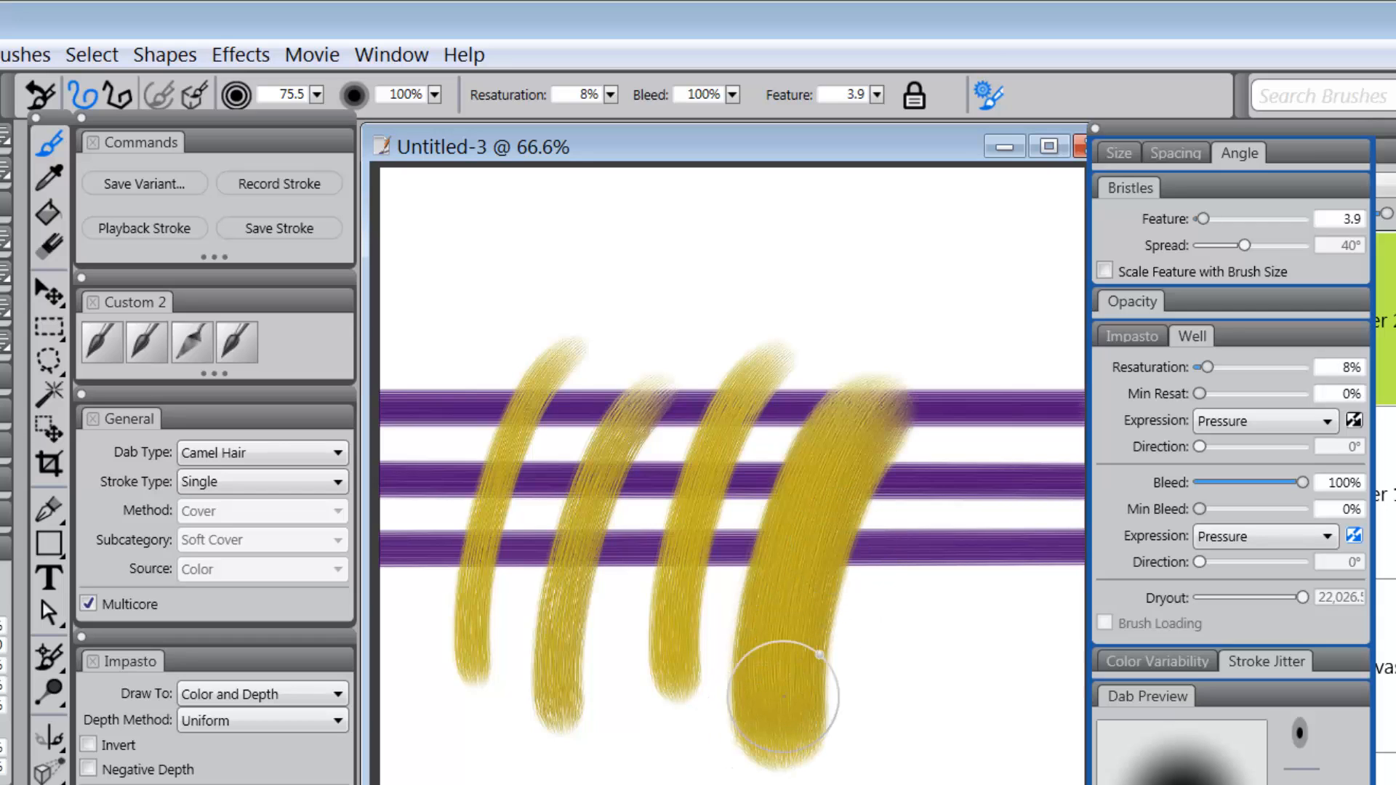
Undo the three brush-size test strokes and reset the brush variant to its defaults.
key(ctrl+z)
key(ctrl+z)
key(ctrl+z)
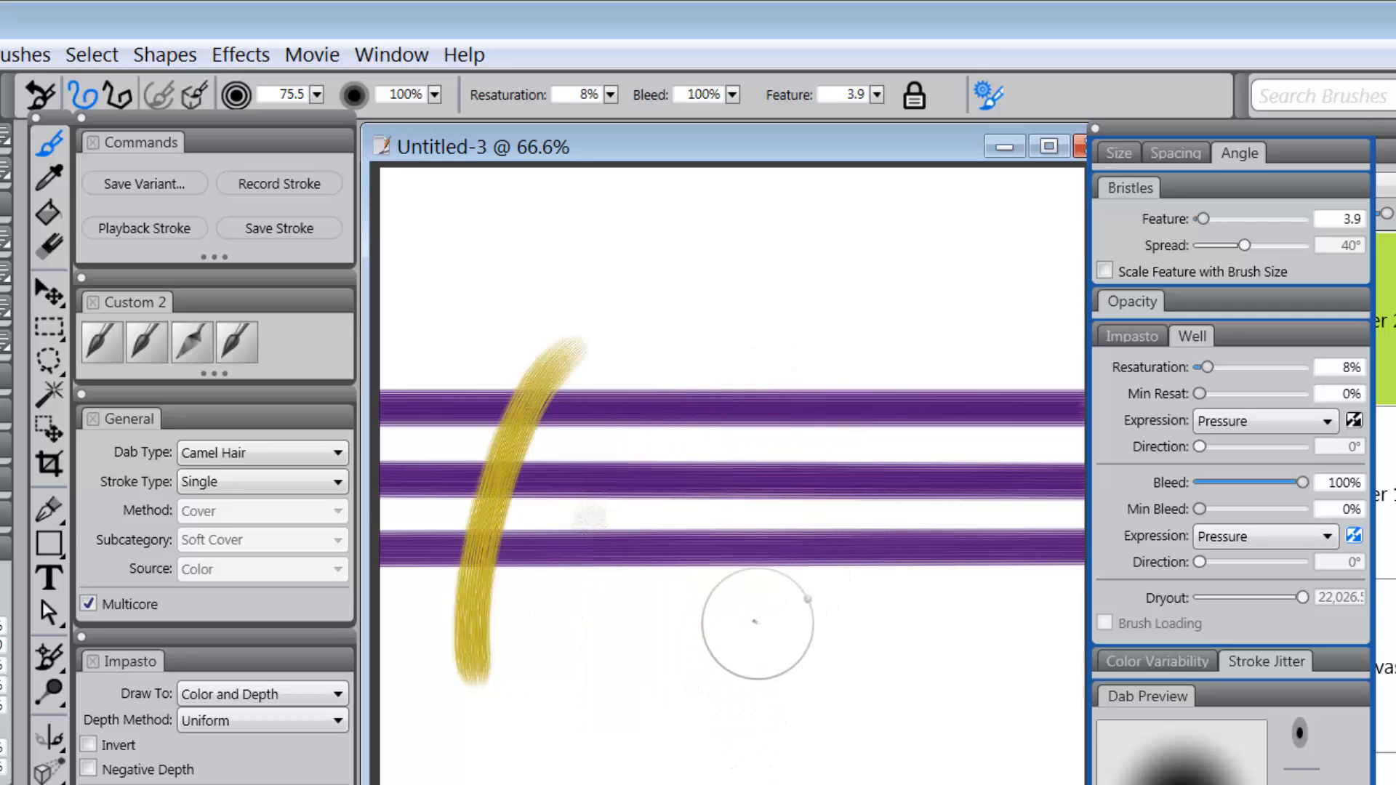
click(41, 98)
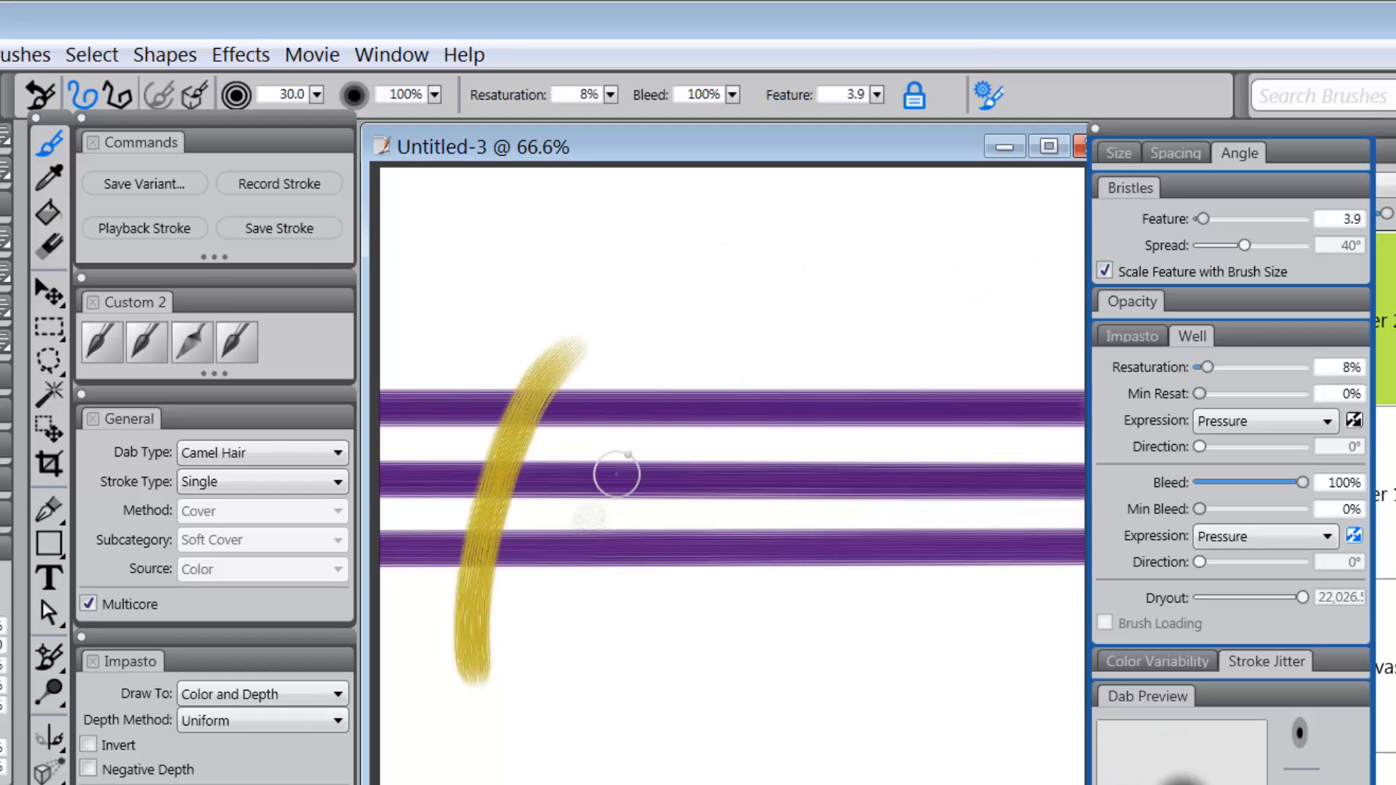
Try a wide curved stroke with the brush enlarged to 89.6, and undo both it and the original yellow stroke.
drag(627, 467, 709, 498)
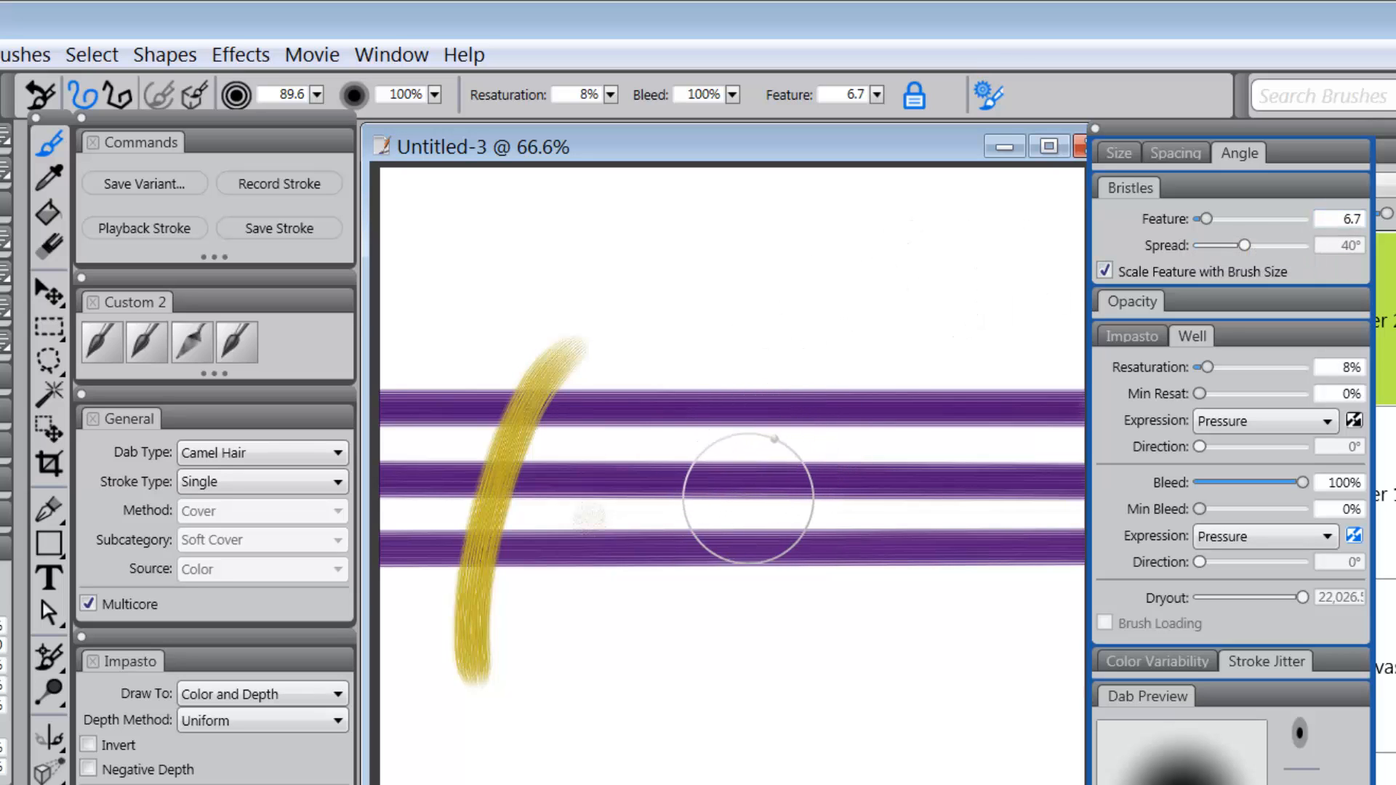
drag(774, 320, 709, 663)
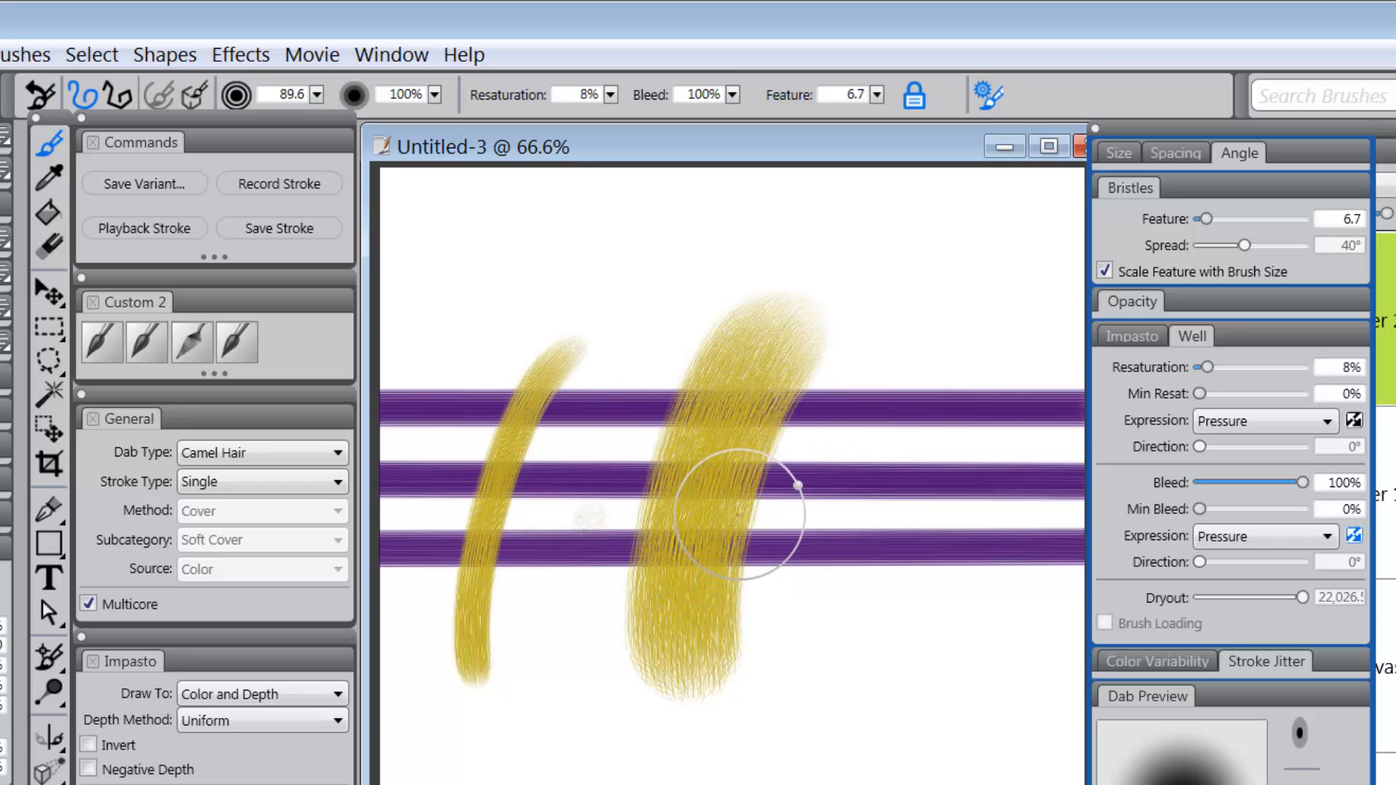
key(ctrl+z)
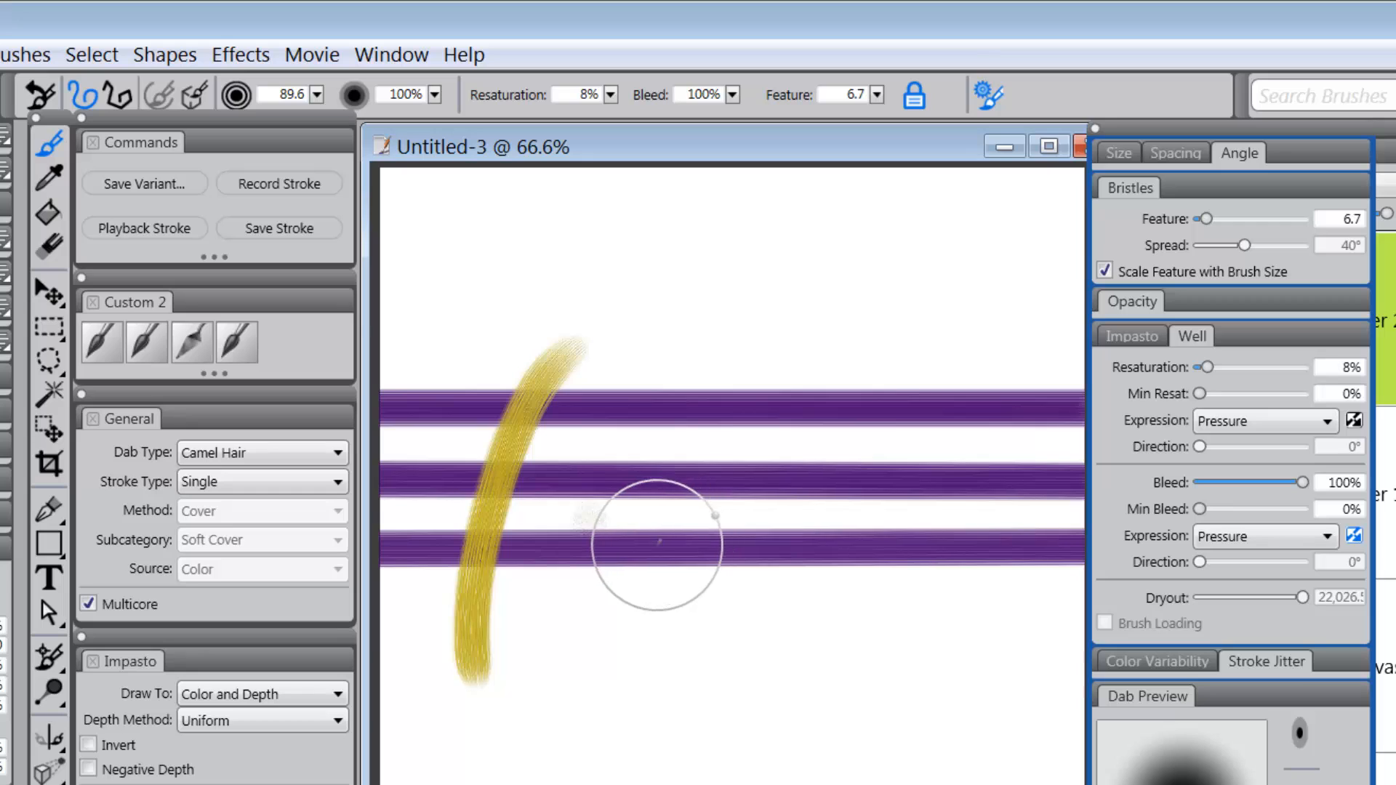
key(ctrl+z)
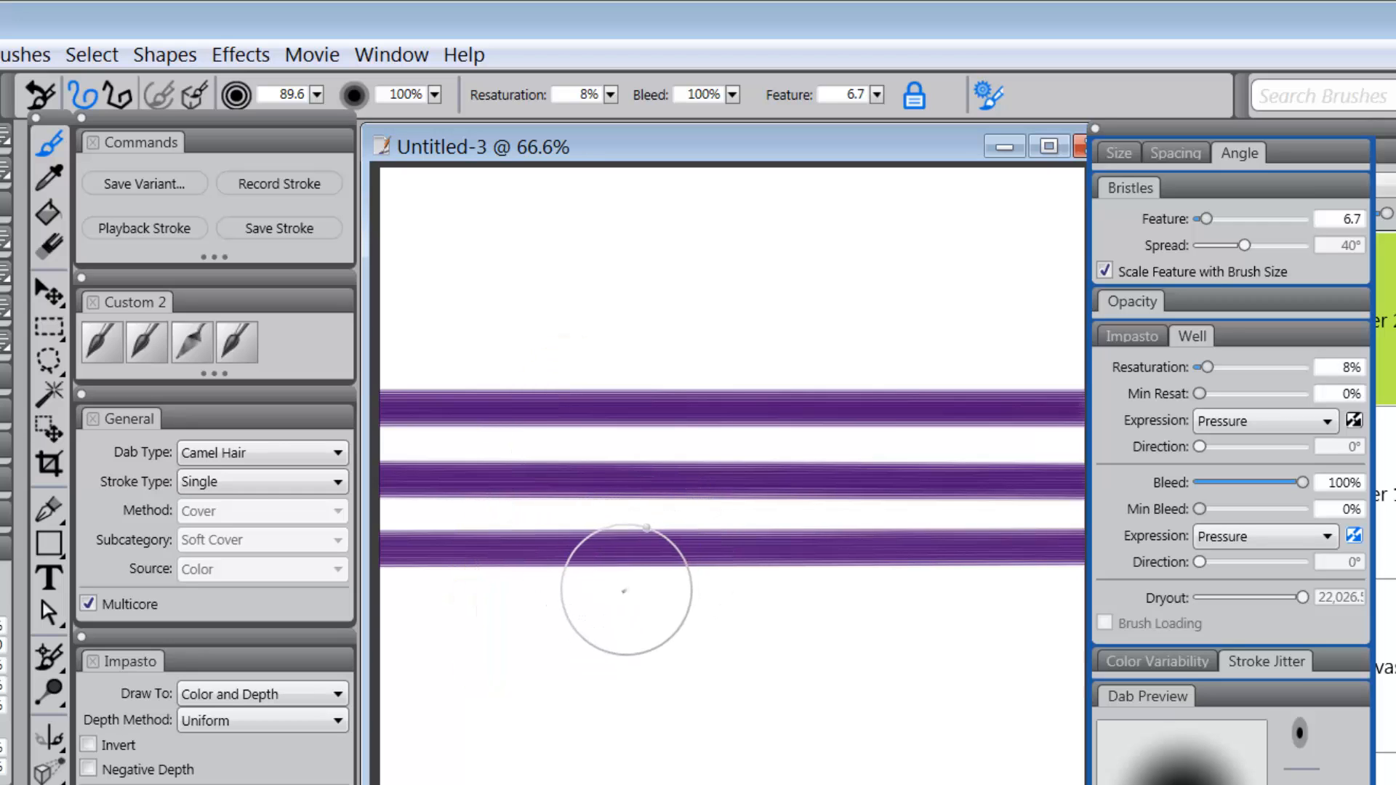
Show the brush's Impasto settings and paint a curved yellow stroke across the lower two purple stripes.
click(1145, 341)
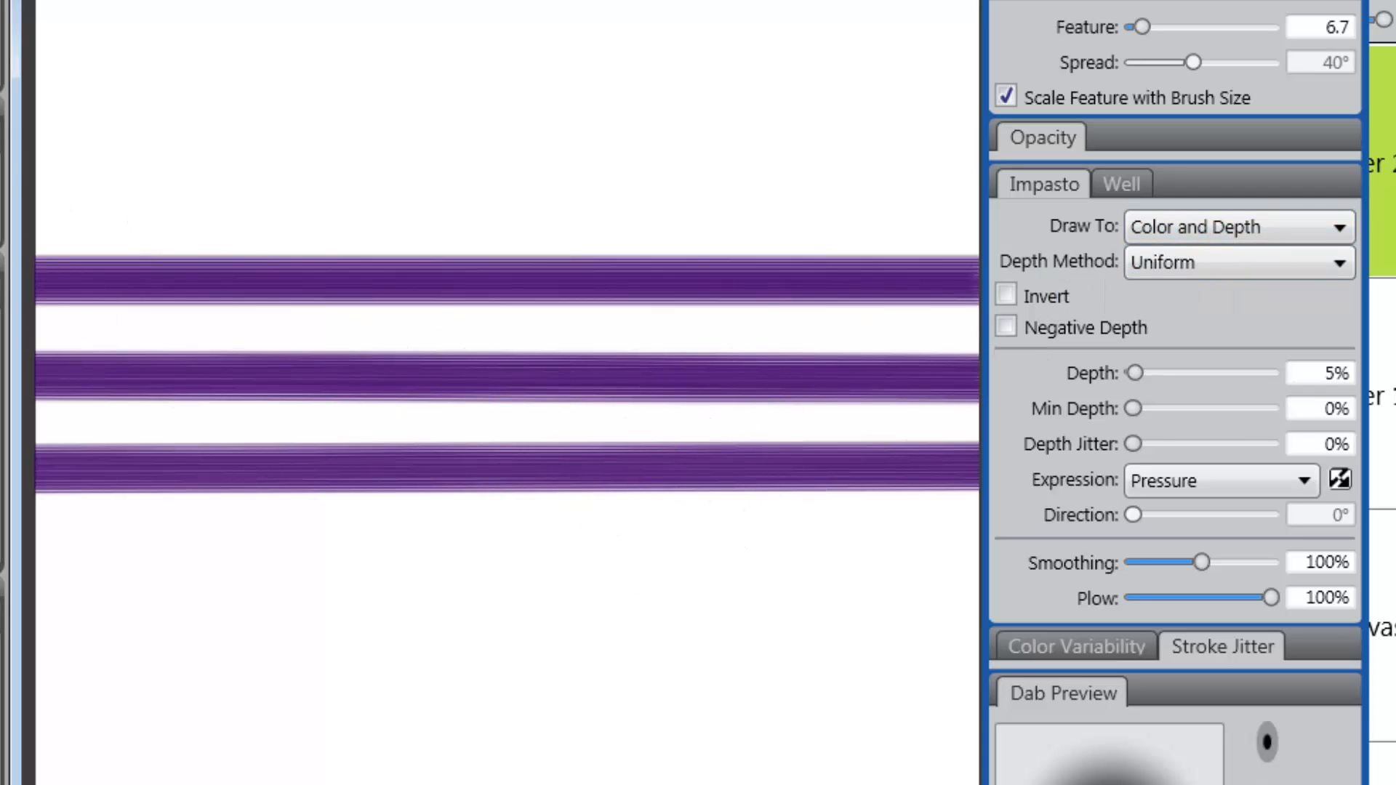
drag(538, 355, 402, 784)
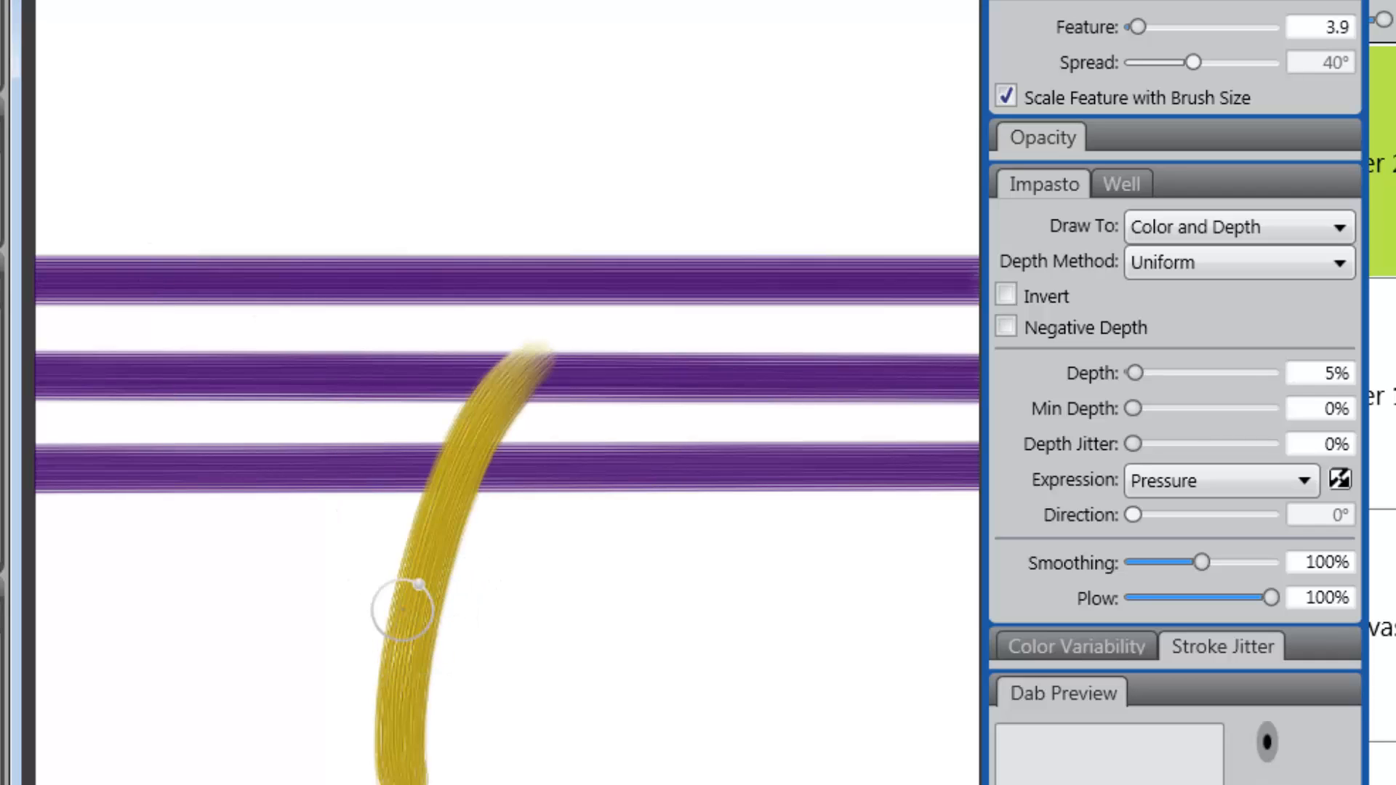
Undo the curved yellow stroke and paint dense yellow patches below and across the purple stripes with Draw To at Color and Depth.
key(ctrl+z)
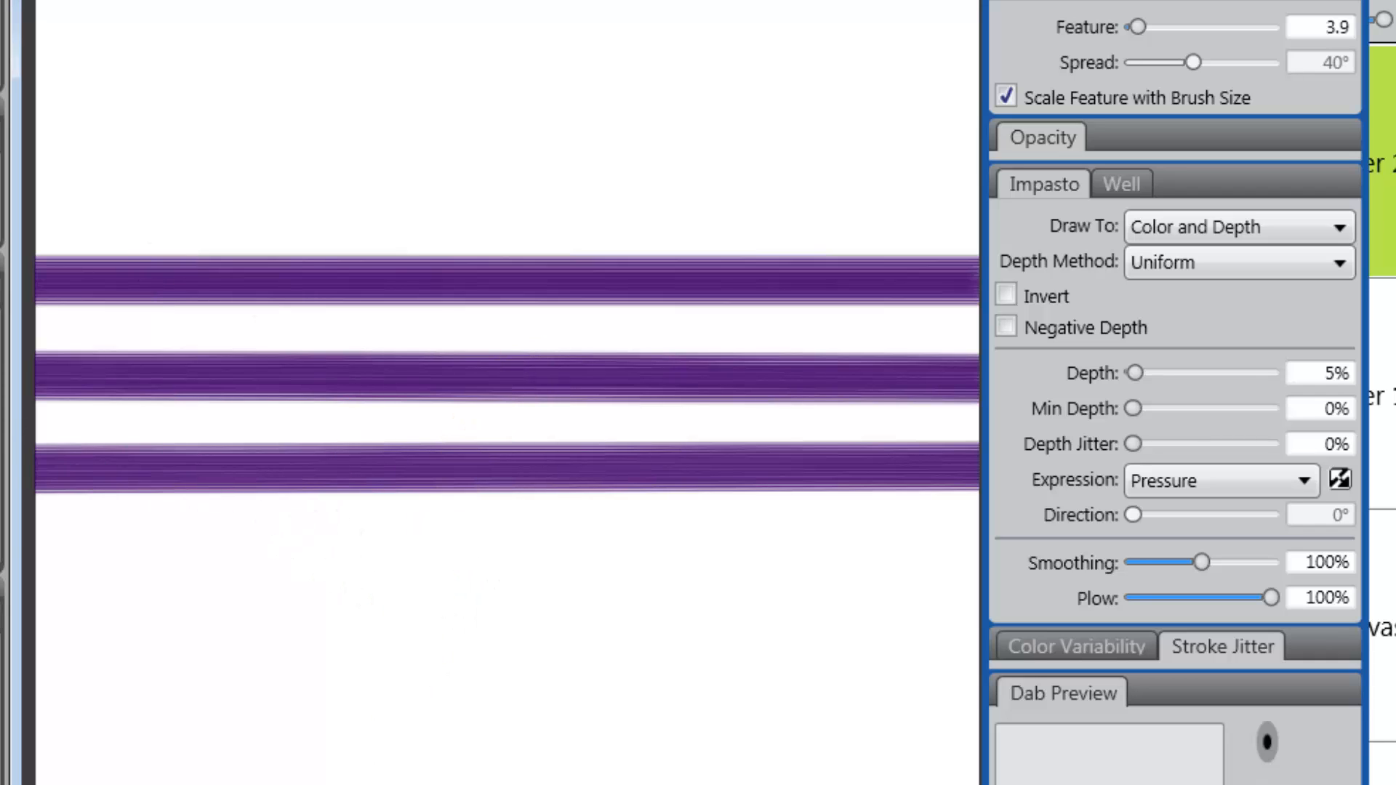
mouse_move(553, 570)
mouse_down()
mouse_move(486, 620)
mouse_move(558, 540)
mouse_move(541, 565)
mouse_move(488, 544)
mouse_move(578, 558)
mouse_move(607, 580)
mouse_move(543, 594)
mouse_move(530, 622)
mouse_move(632, 546)
mouse_move(530, 598)
mouse_up()
mouse_move(619, 431)
mouse_down()
mouse_move(677, 306)
mouse_move(620, 339)
mouse_move(671, 328)
mouse_move(723, 277)
mouse_move(680, 323)
mouse_move(667, 387)
mouse_move(739, 263)
mouse_move(688, 246)
mouse_move(696, 279)
mouse_move(672, 309)
mouse_move(709, 327)
mouse_up()
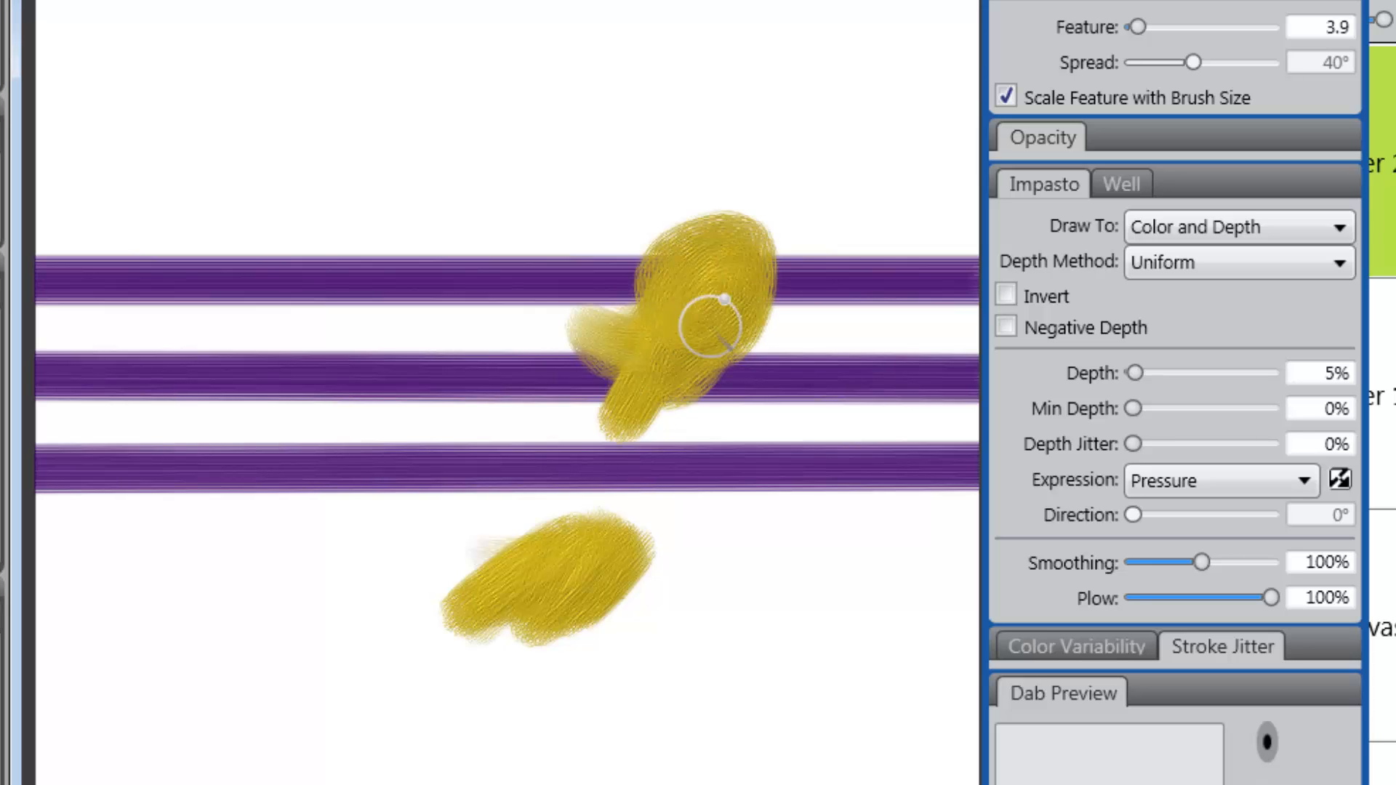
mouse_move(564, 239)
mouse_down()
mouse_move(527, 353)
mouse_move(610, 224)
mouse_move(601, 274)
mouse_move(639, 303)
mouse_move(571, 428)
mouse_up()
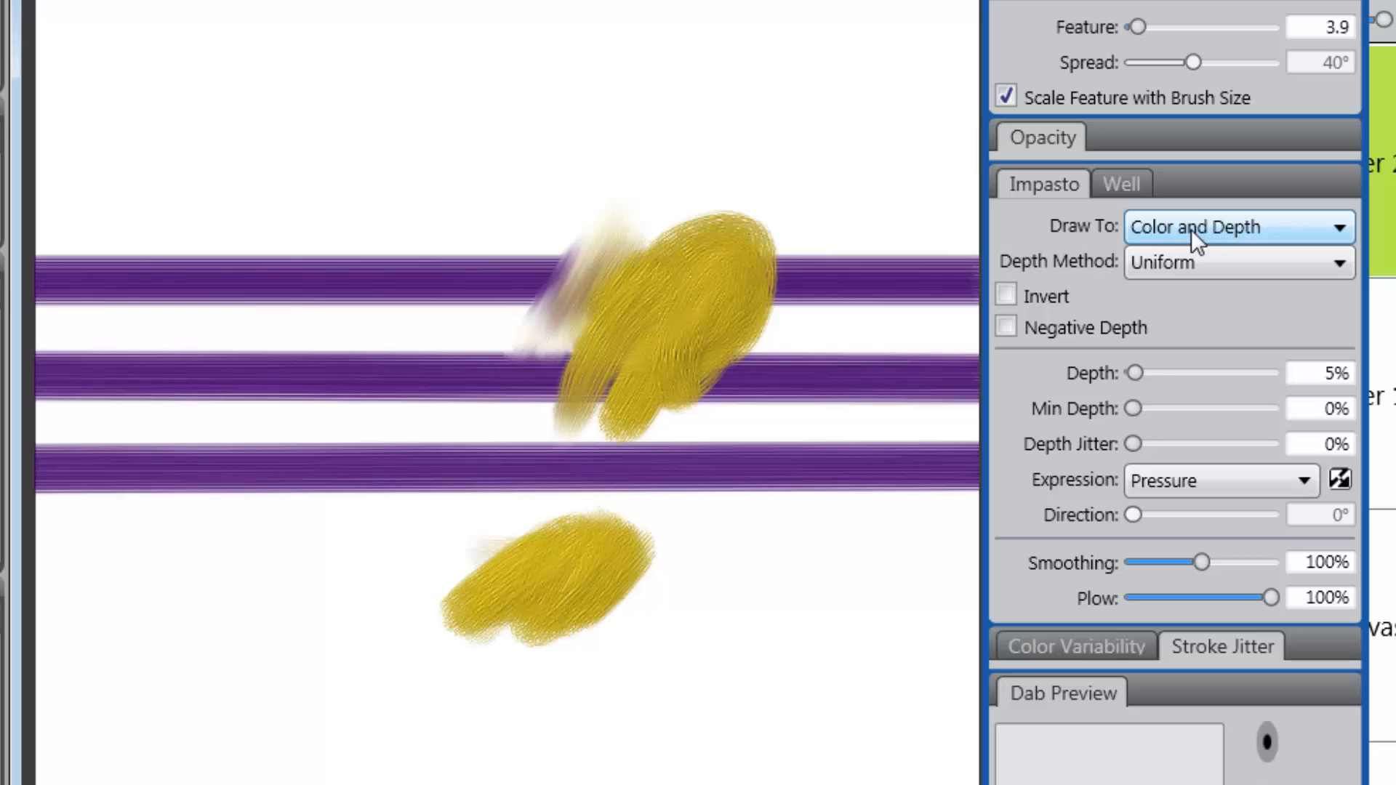
Set the Impasto Draw To option to Depth and paint a diagonal stroke across the stripes beside the yellow patch.
click(1339, 228)
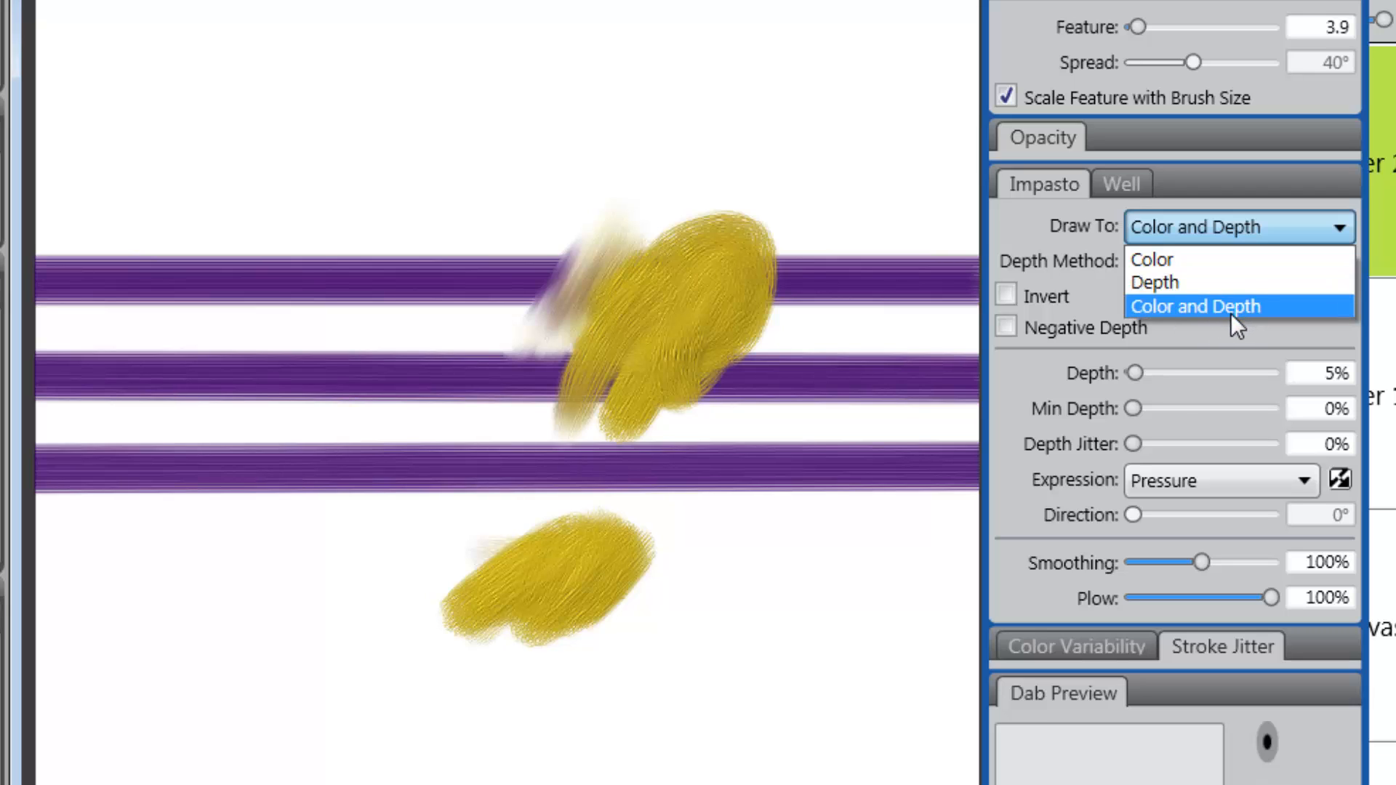
click(1195, 283)
mouse_move(863, 224)
mouse_down()
mouse_move(748, 408)
mouse_move(676, 395)
mouse_move(700, 391)
mouse_move(639, 333)
mouse_move(696, 340)
mouse_move(767, 405)
mouse_move(785, 477)
mouse_up()
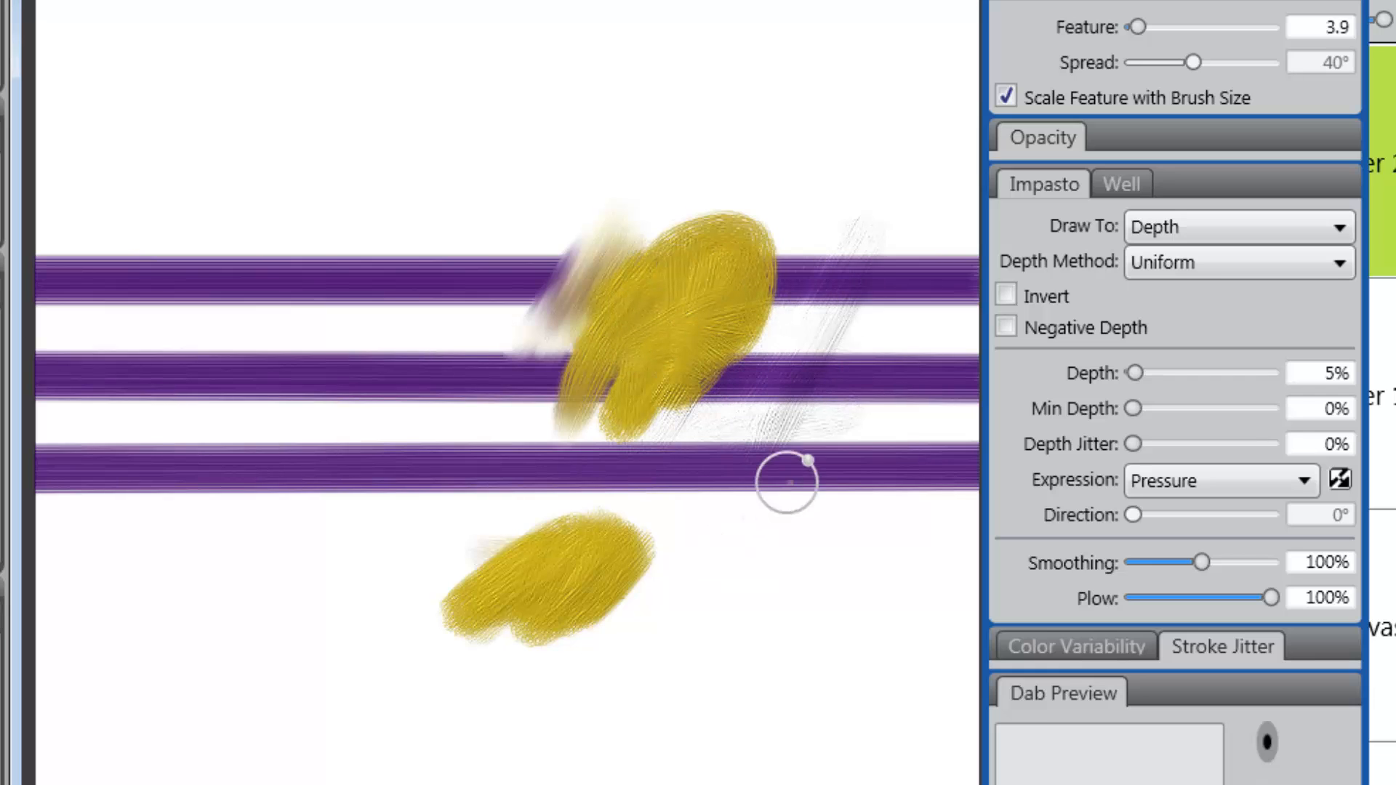
Set Draw To to Color and paint broad yellow areas over the depth-only stroke and on both sides of the existing patches.
click(1353, 226)
click(1291, 258)
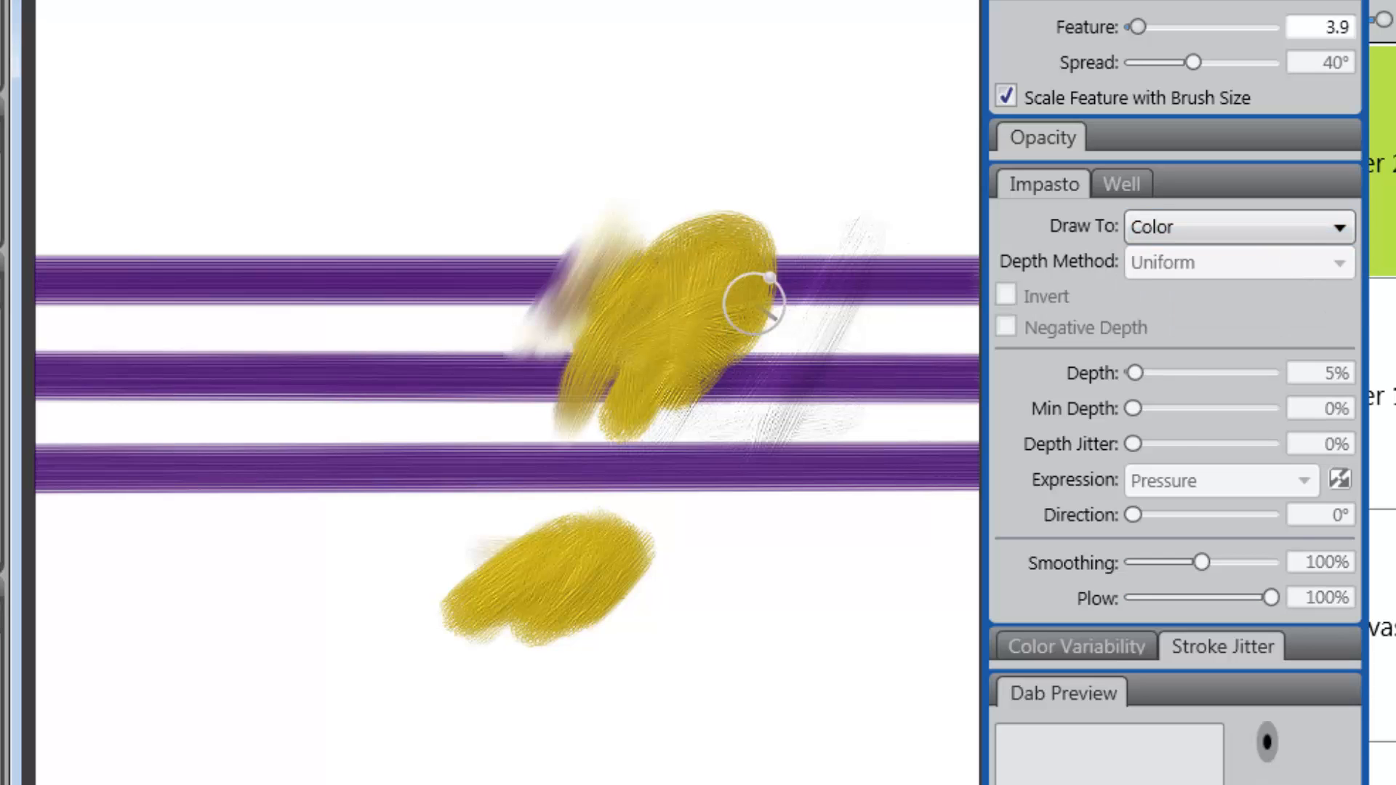
mouse_move(754, 304)
mouse_down()
mouse_move(814, 387)
mouse_move(828, 263)
mouse_move(851, 271)
mouse_move(814, 373)
mouse_move(800, 317)
mouse_move(773, 315)
mouse_move(807, 320)
mouse_move(792, 266)
mouse_move(766, 253)
mouse_move(852, 273)
mouse_move(864, 239)
mouse_move(850, 397)
mouse_move(859, 388)
mouse_move(830, 455)
mouse_move(767, 524)
mouse_move(673, 450)
mouse_move(713, 474)
mouse_move(736, 461)
mouse_move(713, 573)
mouse_move(838, 457)
mouse_move(774, 550)
mouse_move(683, 505)
mouse_move(636, 459)
mouse_move(757, 446)
mouse_move(734, 561)
mouse_move(735, 508)
mouse_up()
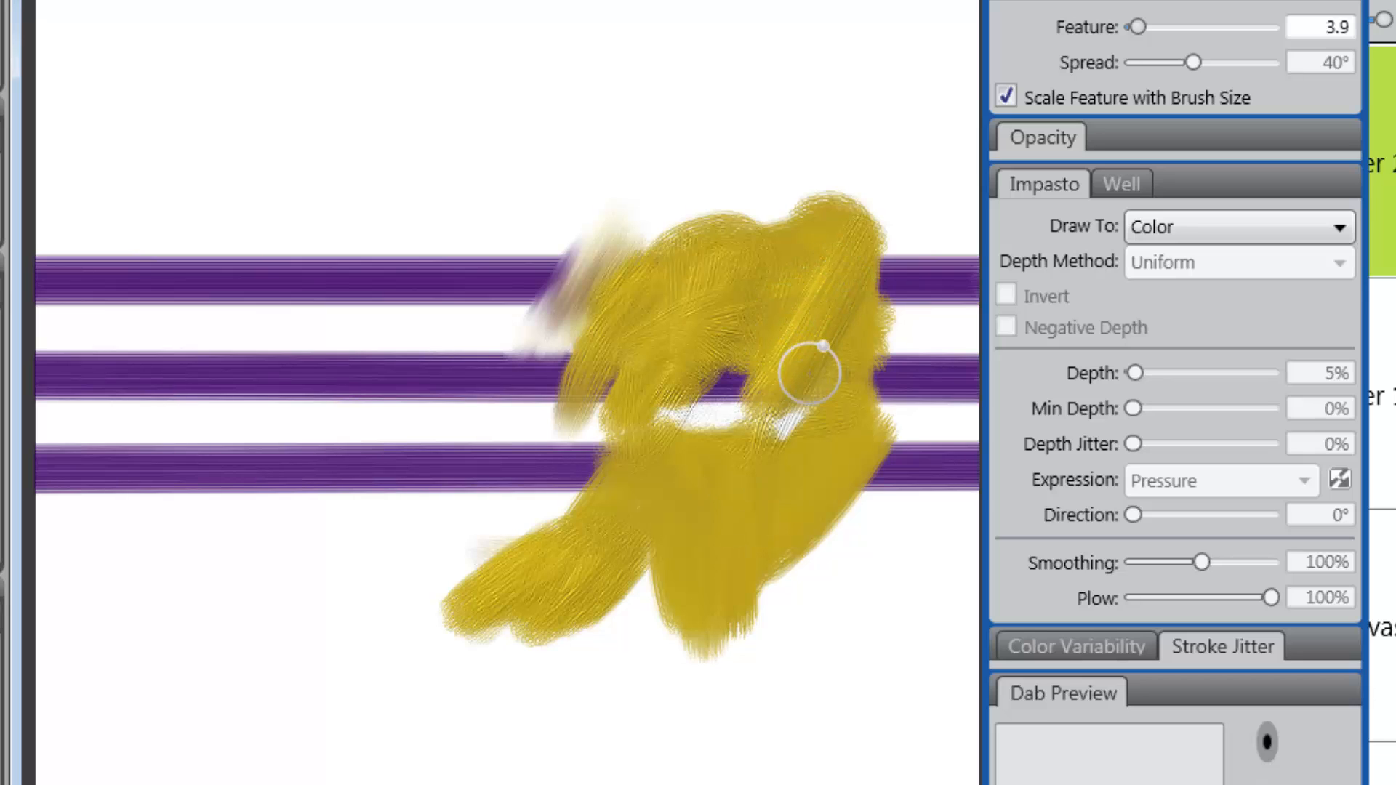
mouse_move(557, 426)
mouse_down()
mouse_move(519, 471)
mouse_move(520, 412)
mouse_move(557, 398)
mouse_move(535, 383)
mouse_move(458, 368)
mouse_up()
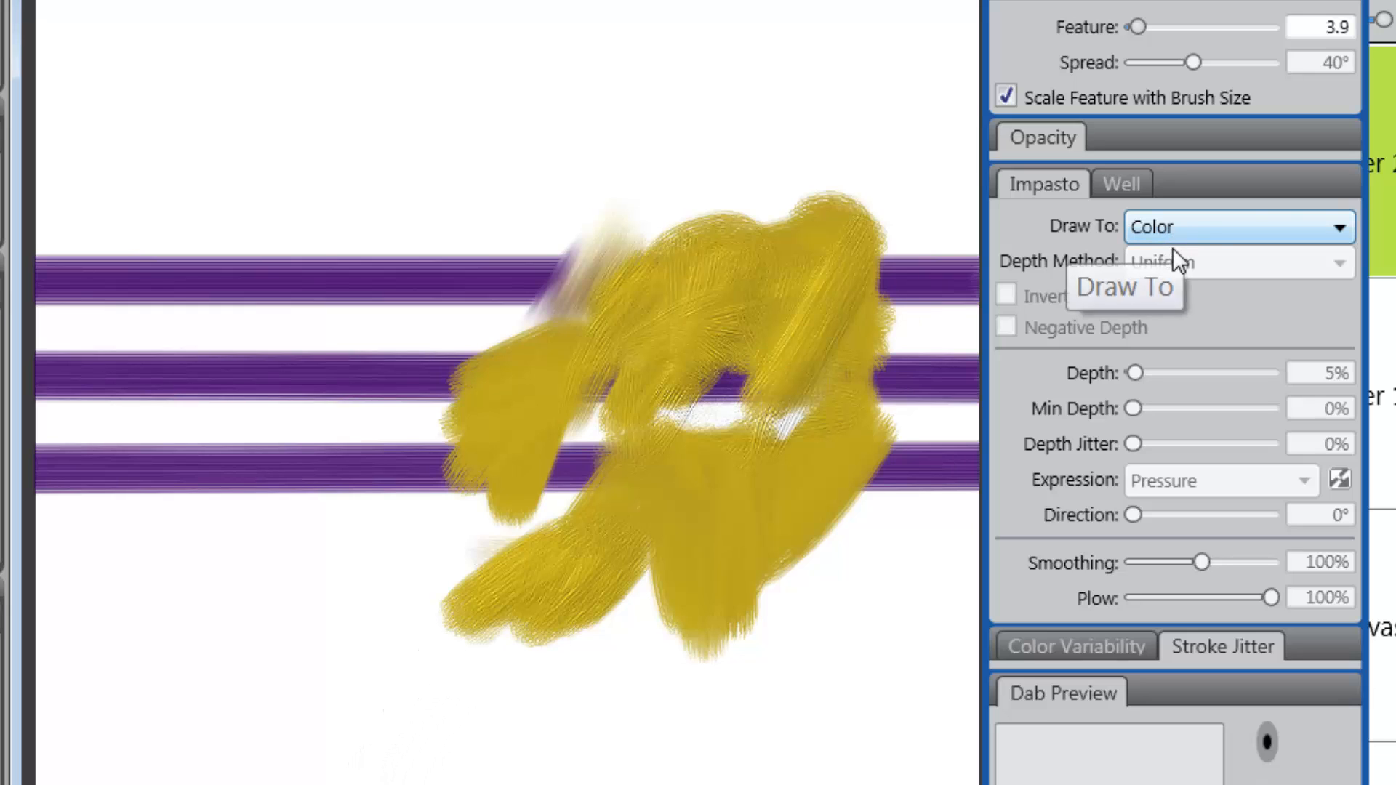
Set Draw To back to Color and Depth and review the Depth Method options, keeping Uniform.
click(1340, 228)
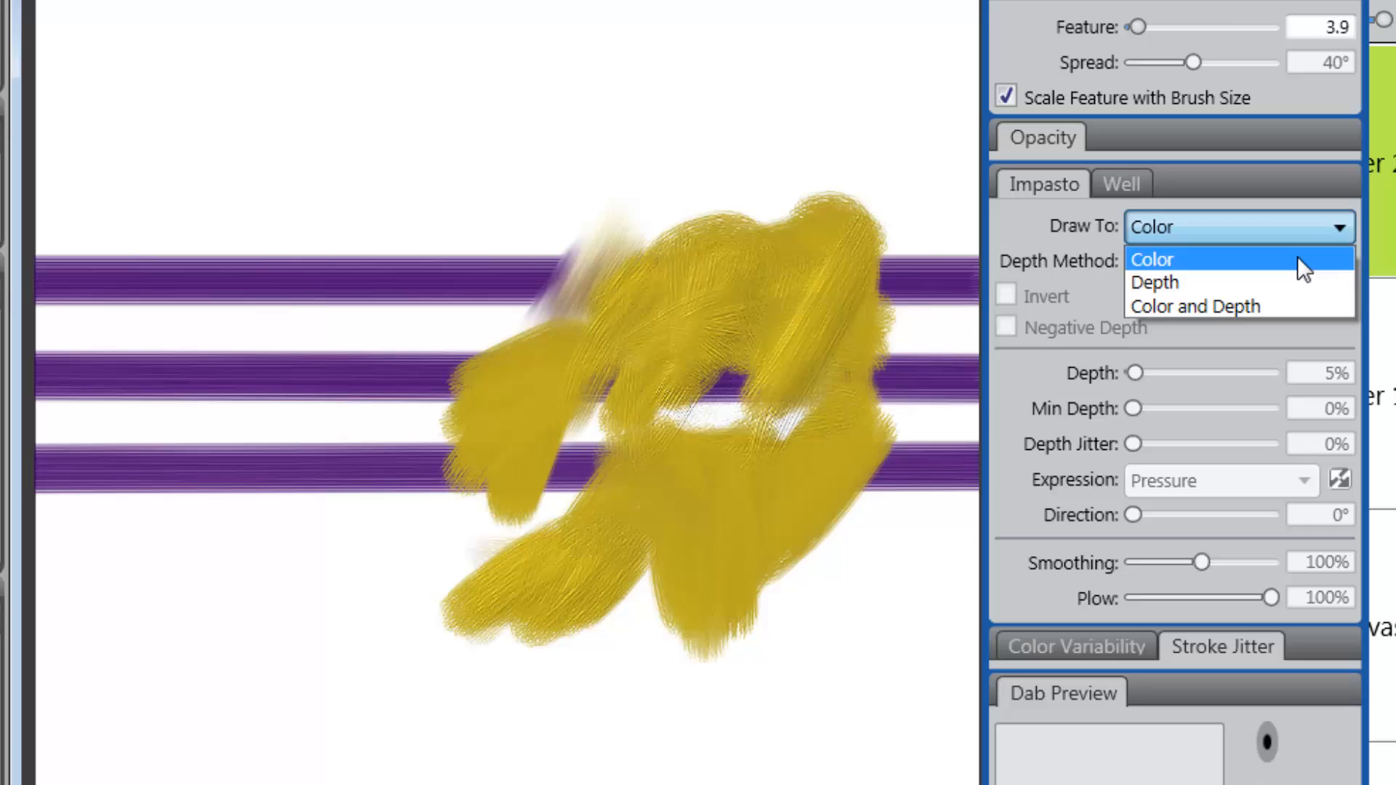
click(1291, 307)
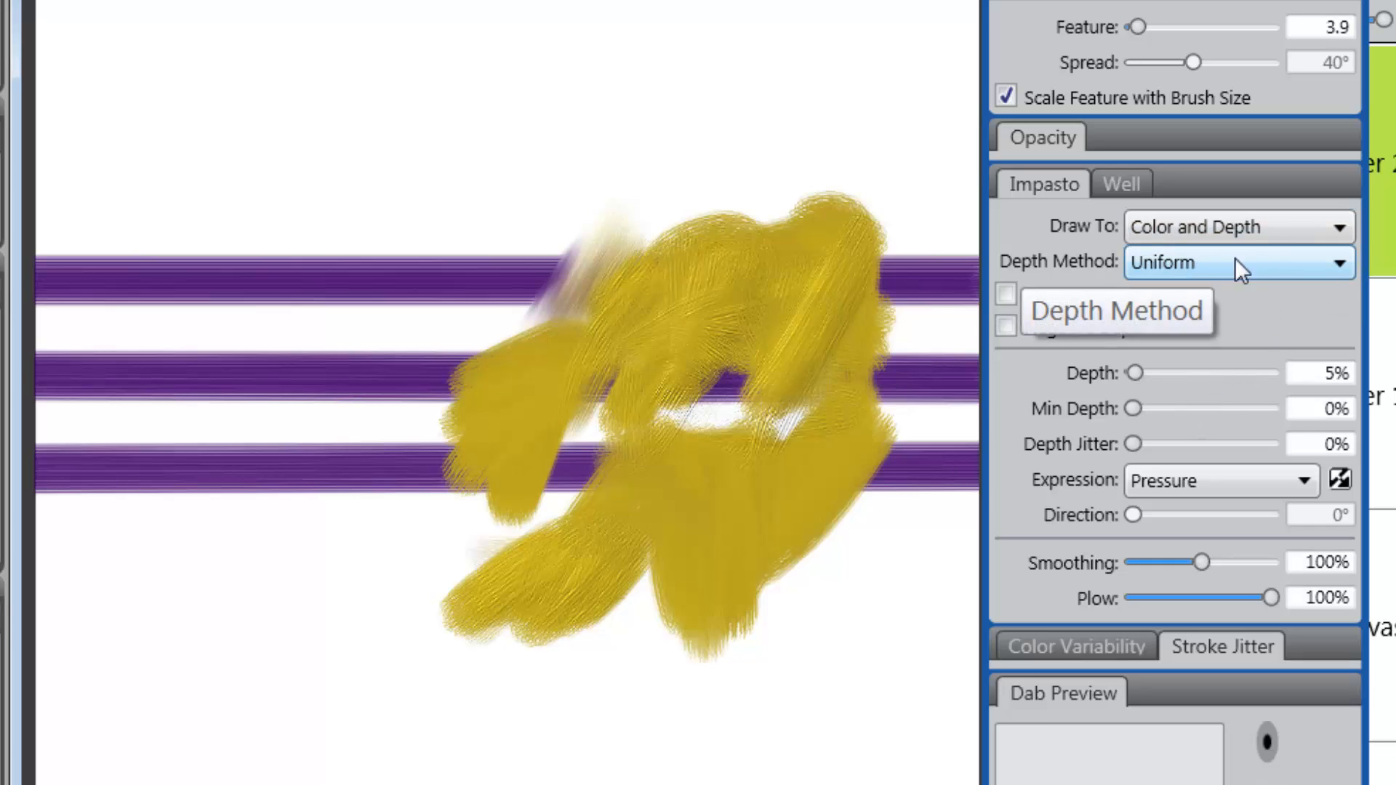
click(1341, 265)
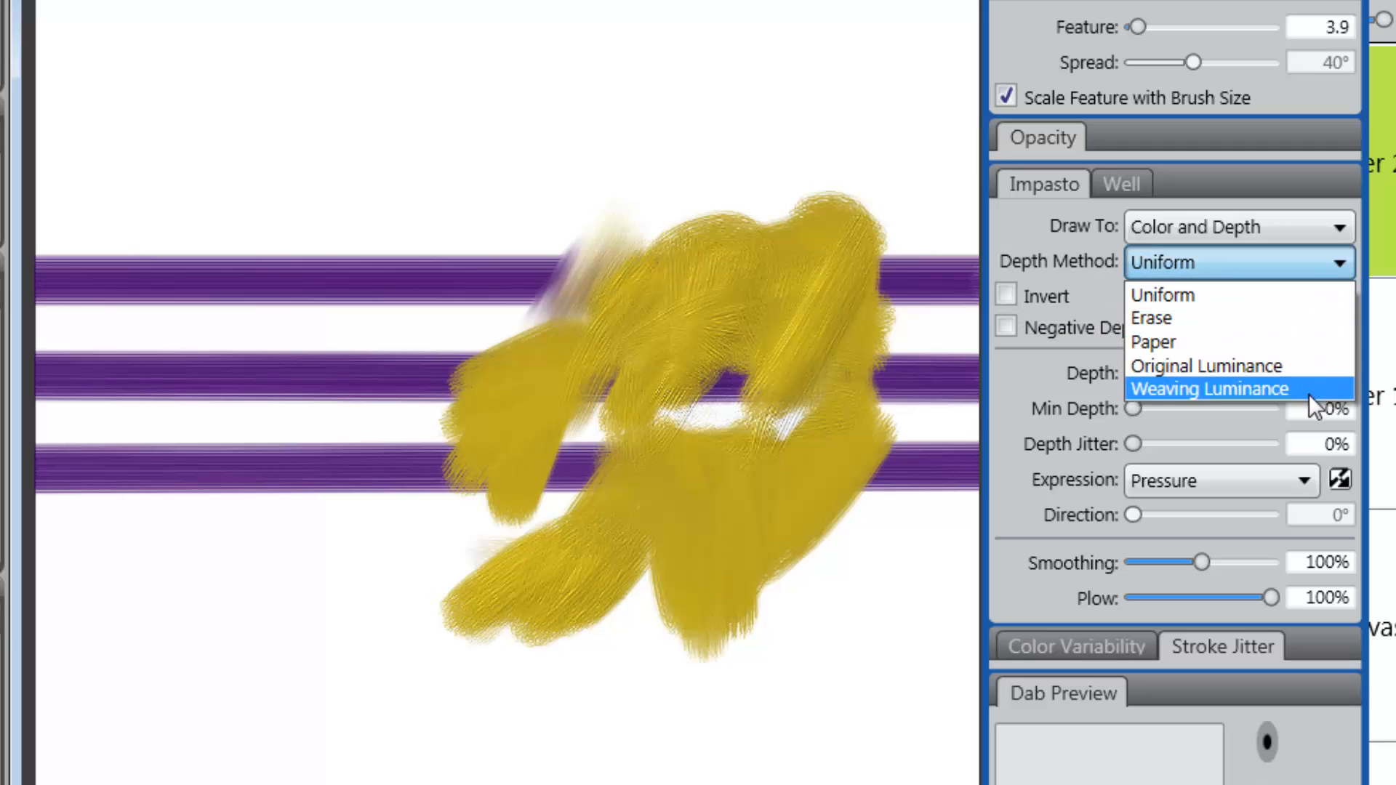
click(1342, 260)
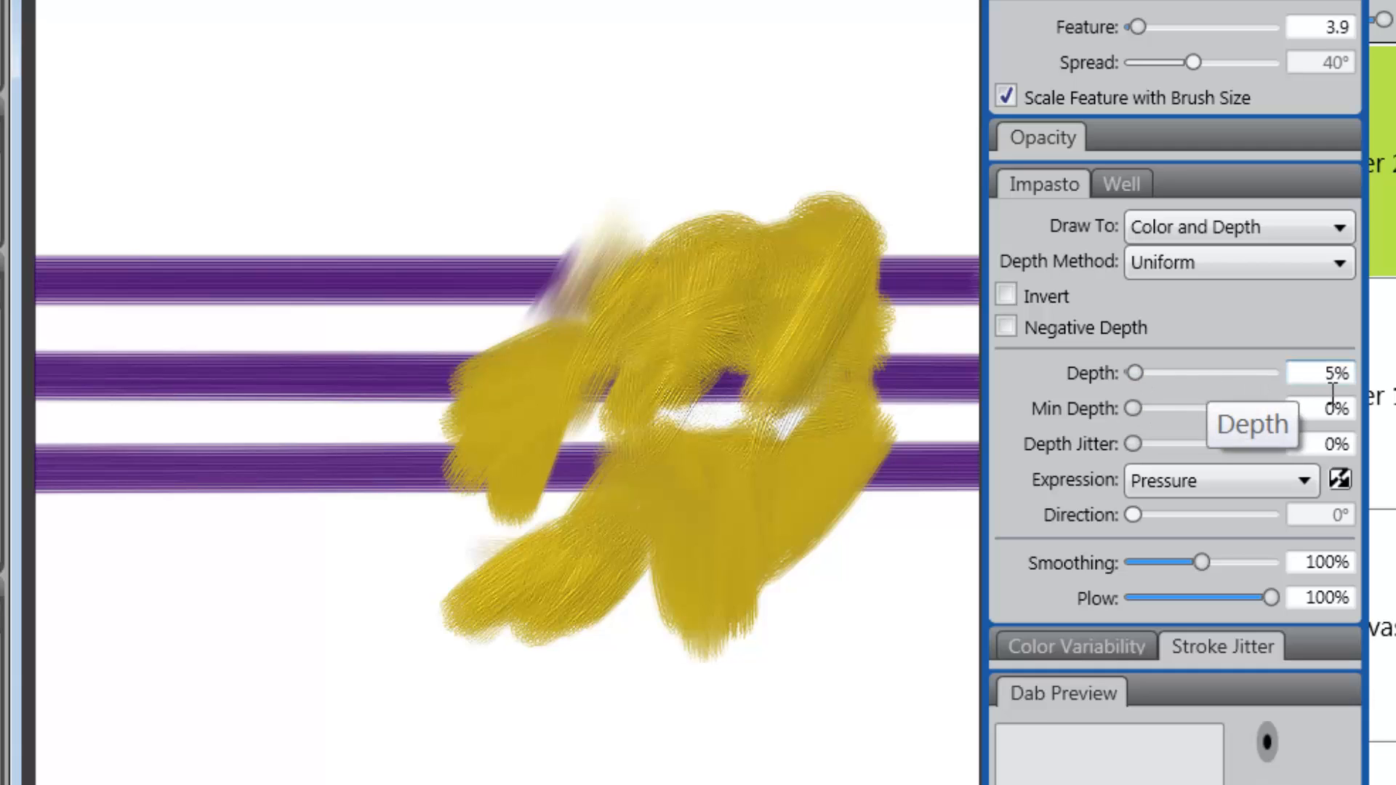
Try a short diagonal stroke beside the yellow patches, and undo all yellow test strokes back to the bare purple stripes.
mouse_move(872, 545)
mouse_down()
mouse_move(847, 561)
mouse_move(773, 722)
mouse_move(812, 705)
mouse_up()
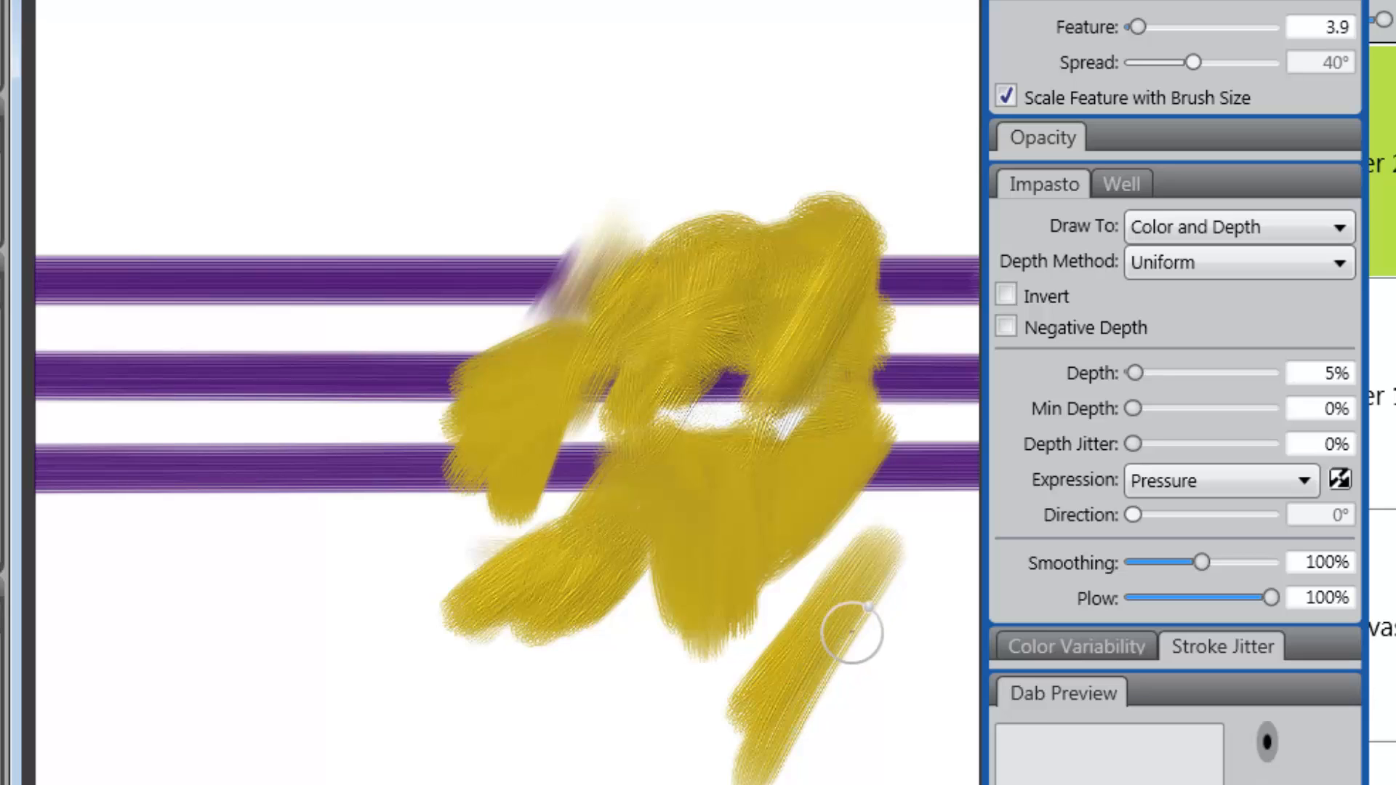
key(ctrl+z)
key(ctrl+z)
key(ctrl+z)
key(ctrl+z)
key(ctrl+z)
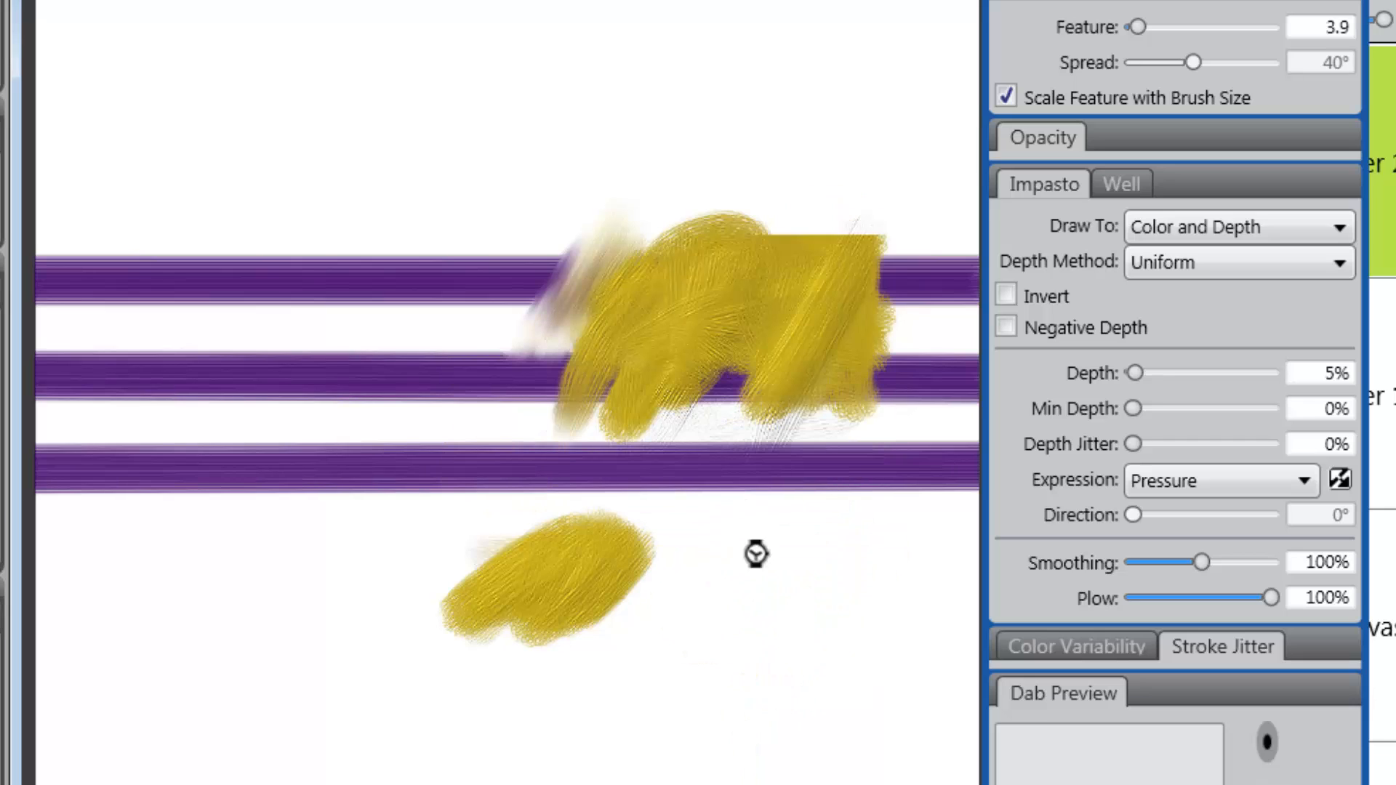
key(ctrl+z)
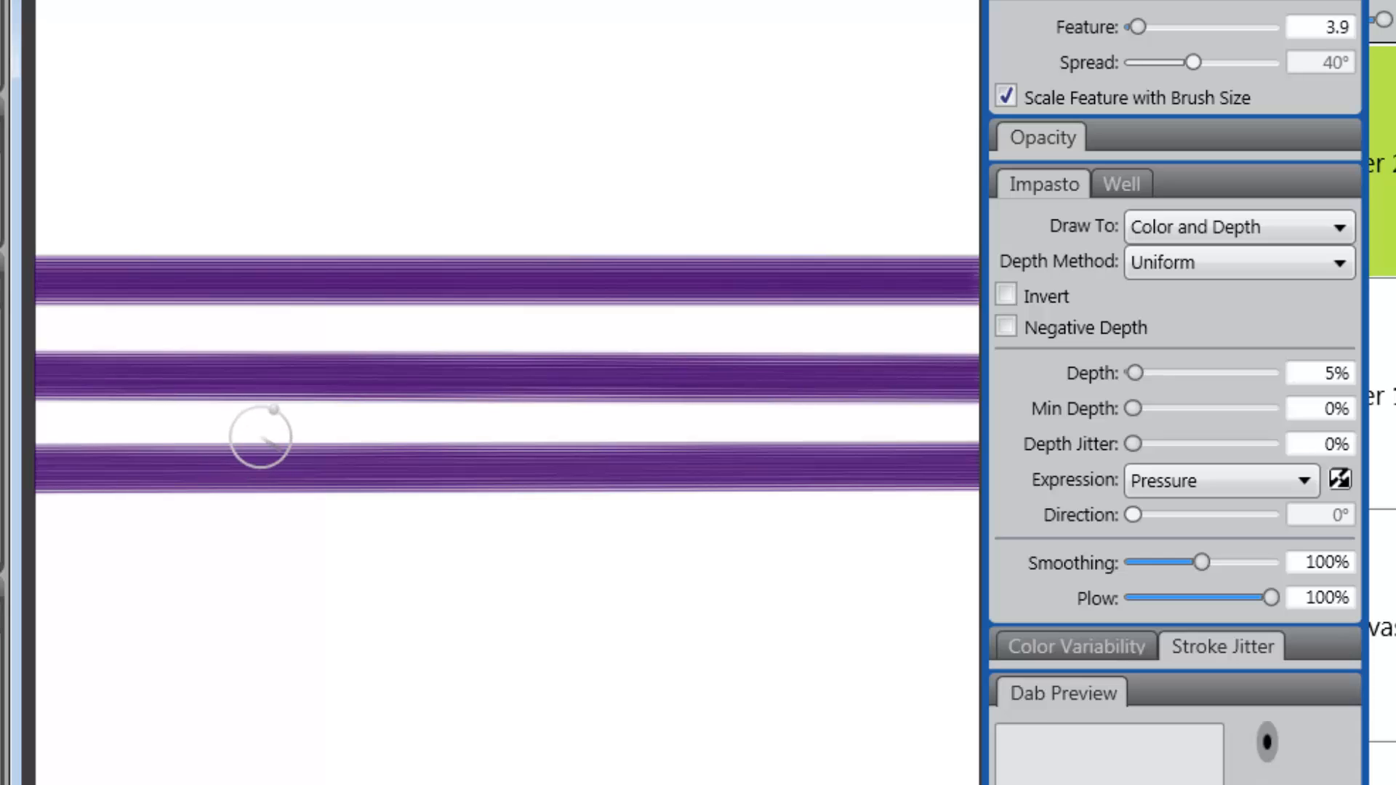
Paint a curved yellow stroke across the stripes at 5% Depth, and a second one beside it with Depth set to 15%.
drag(324, 205, 198, 641)
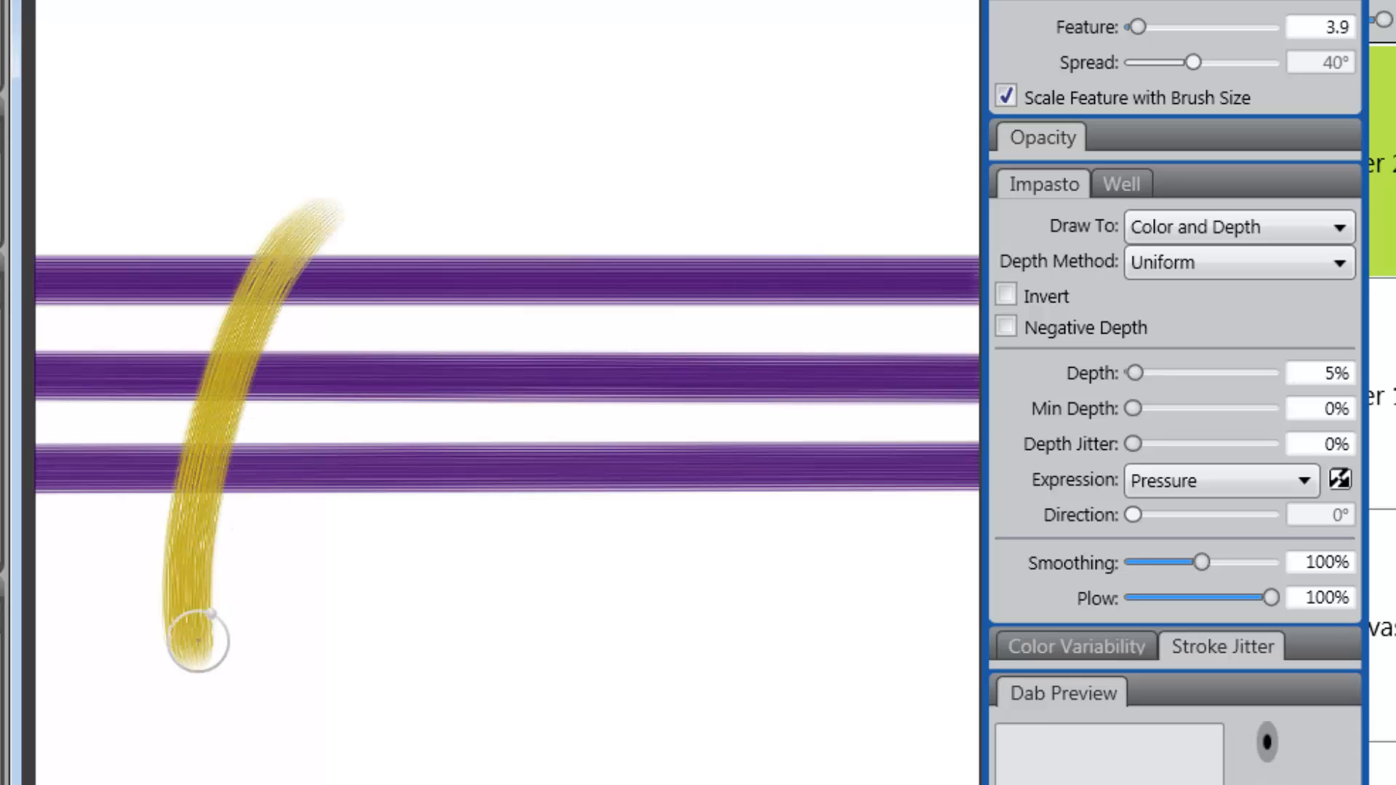
click(1326, 382)
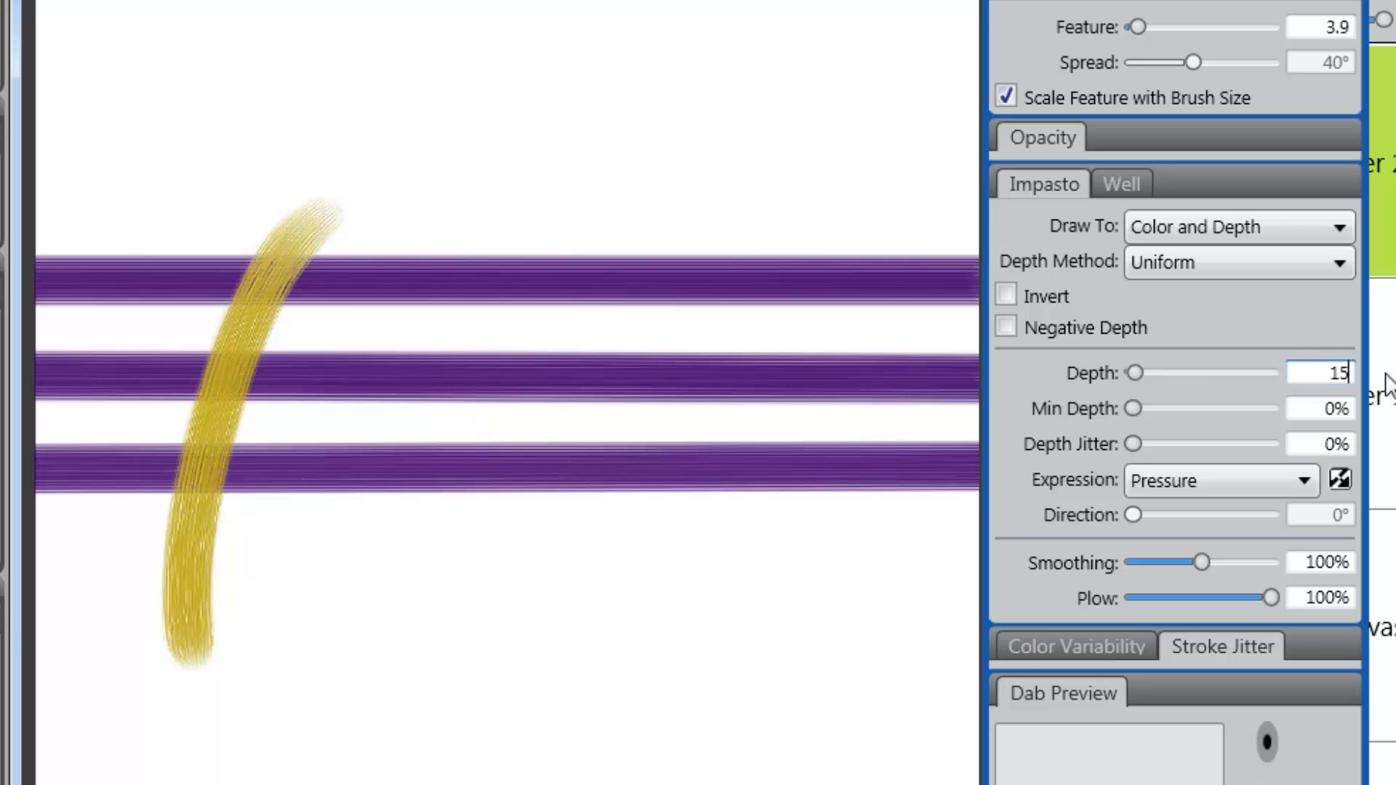
key(Return)
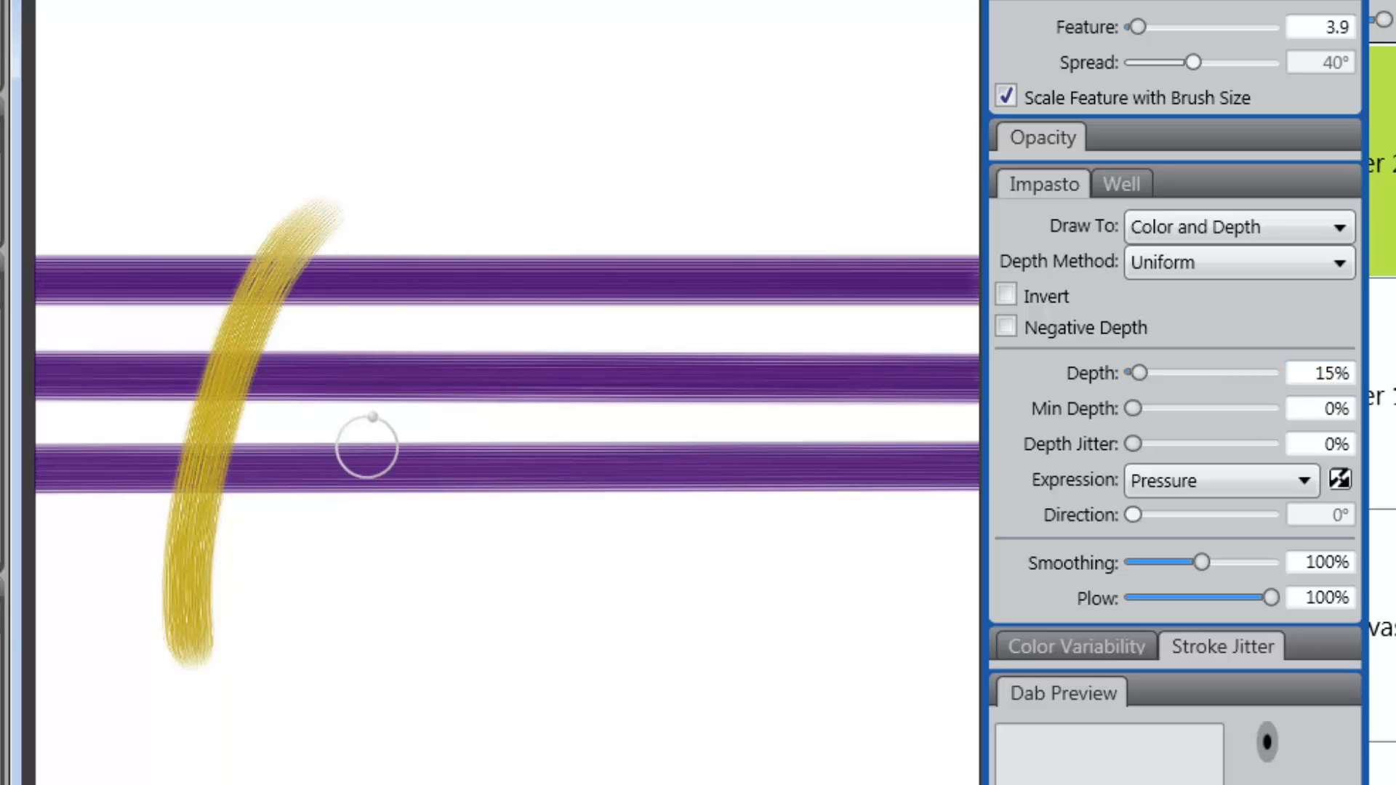
drag(436, 229, 294, 680)
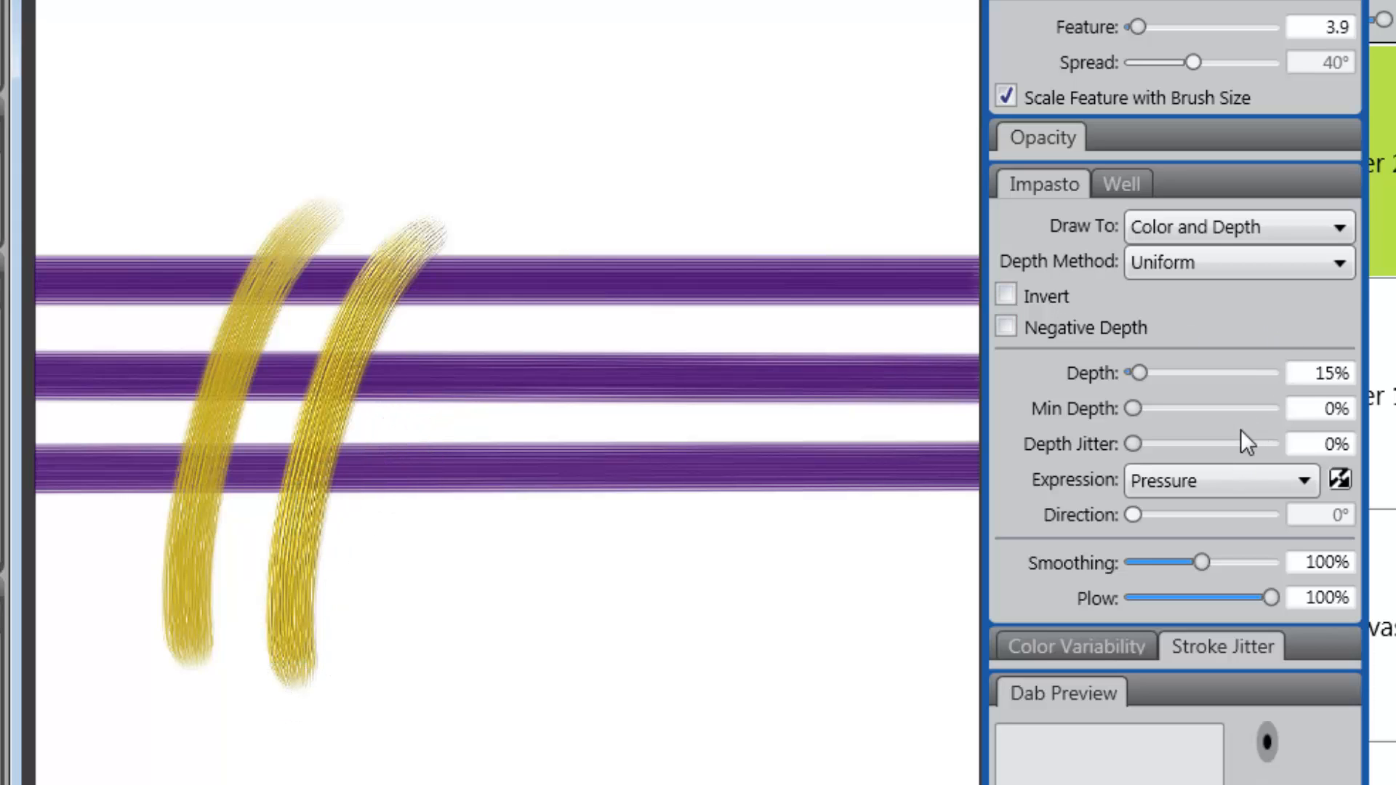
Set the Impasto Depth to 50% and paint a third curved stroke across the stripes.
double_click(1328, 376)
text(50)
key(Return)
drag(520, 240, 383, 697)
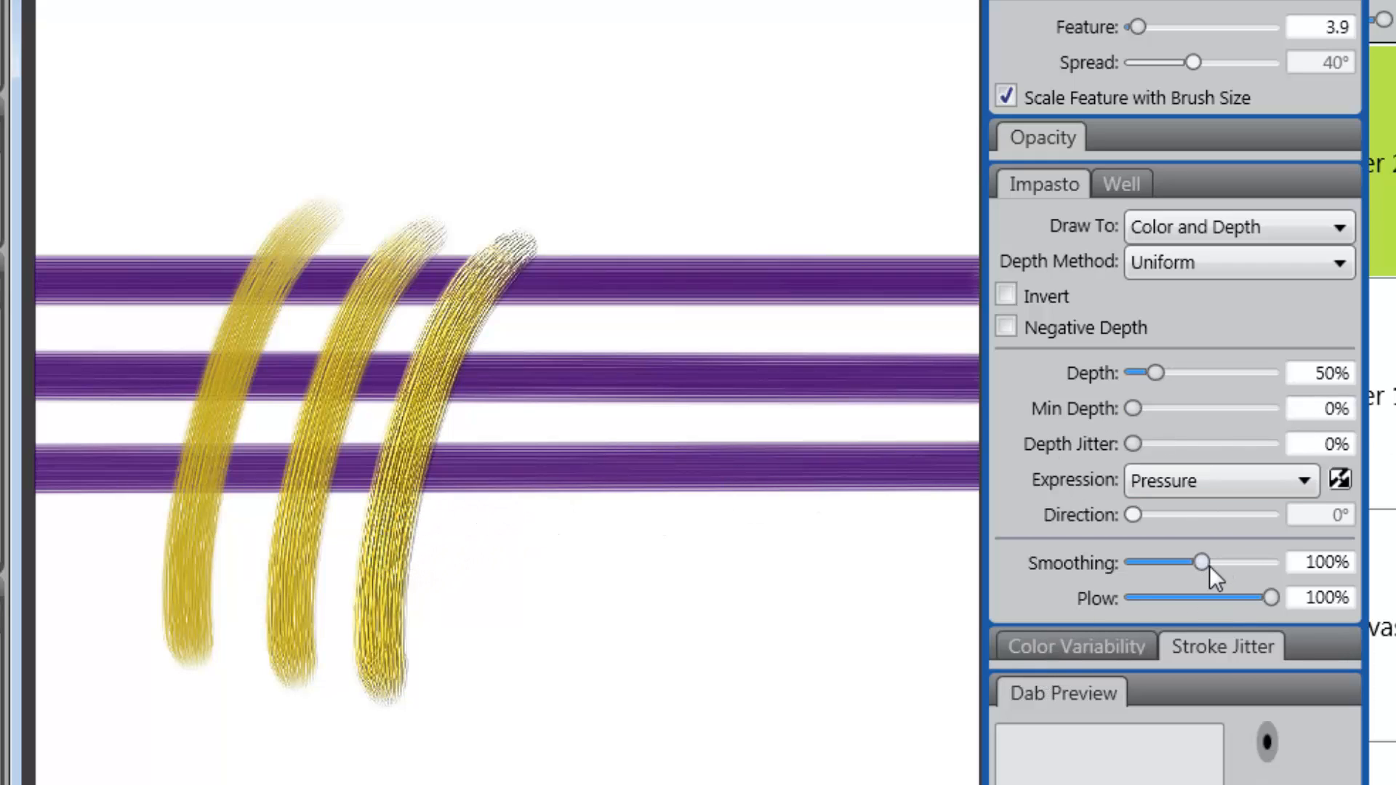
Set Smoothing to 200% and Plow to 5%, try a curved stroke at 50% Depth, and undo that stroke.
drag(1206, 558, 1137, 597)
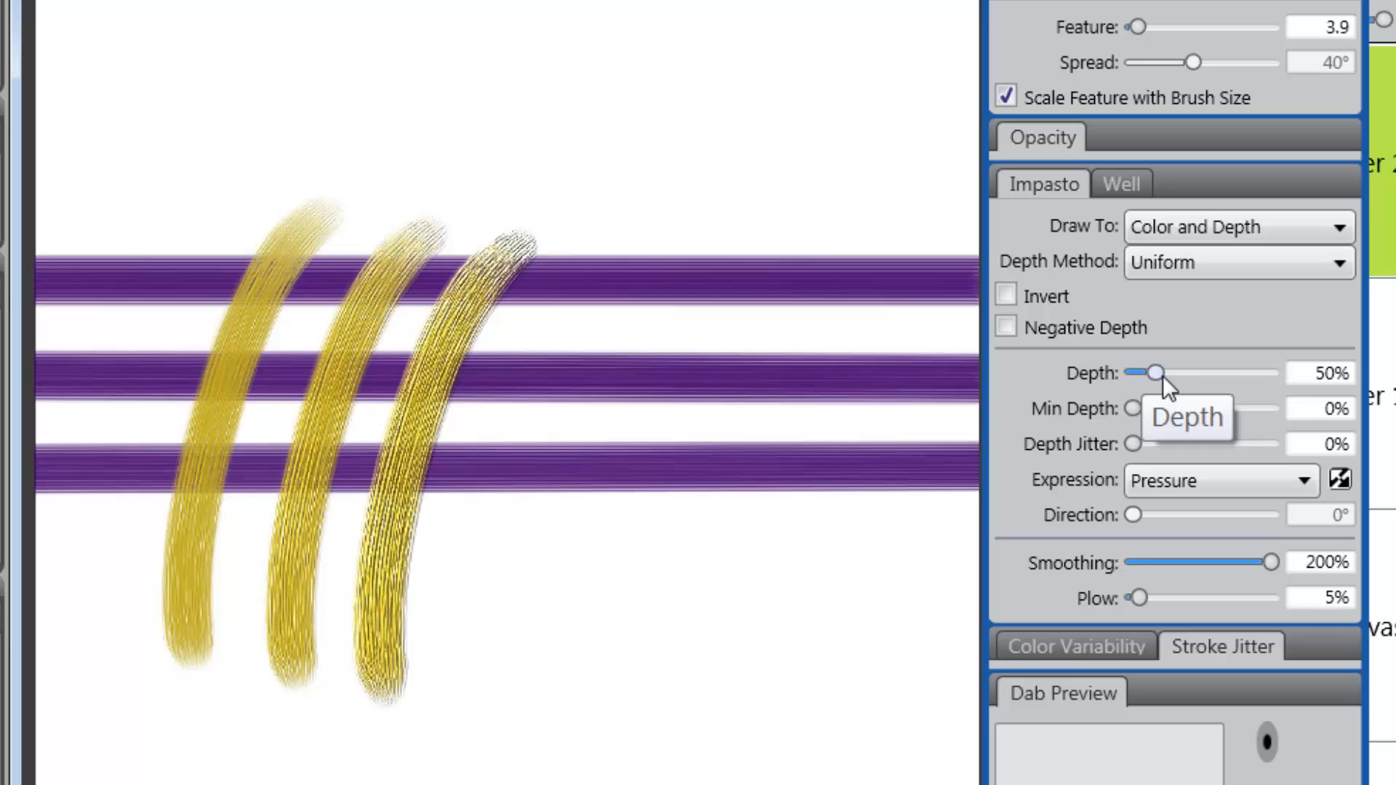
drag(643, 159, 505, 610)
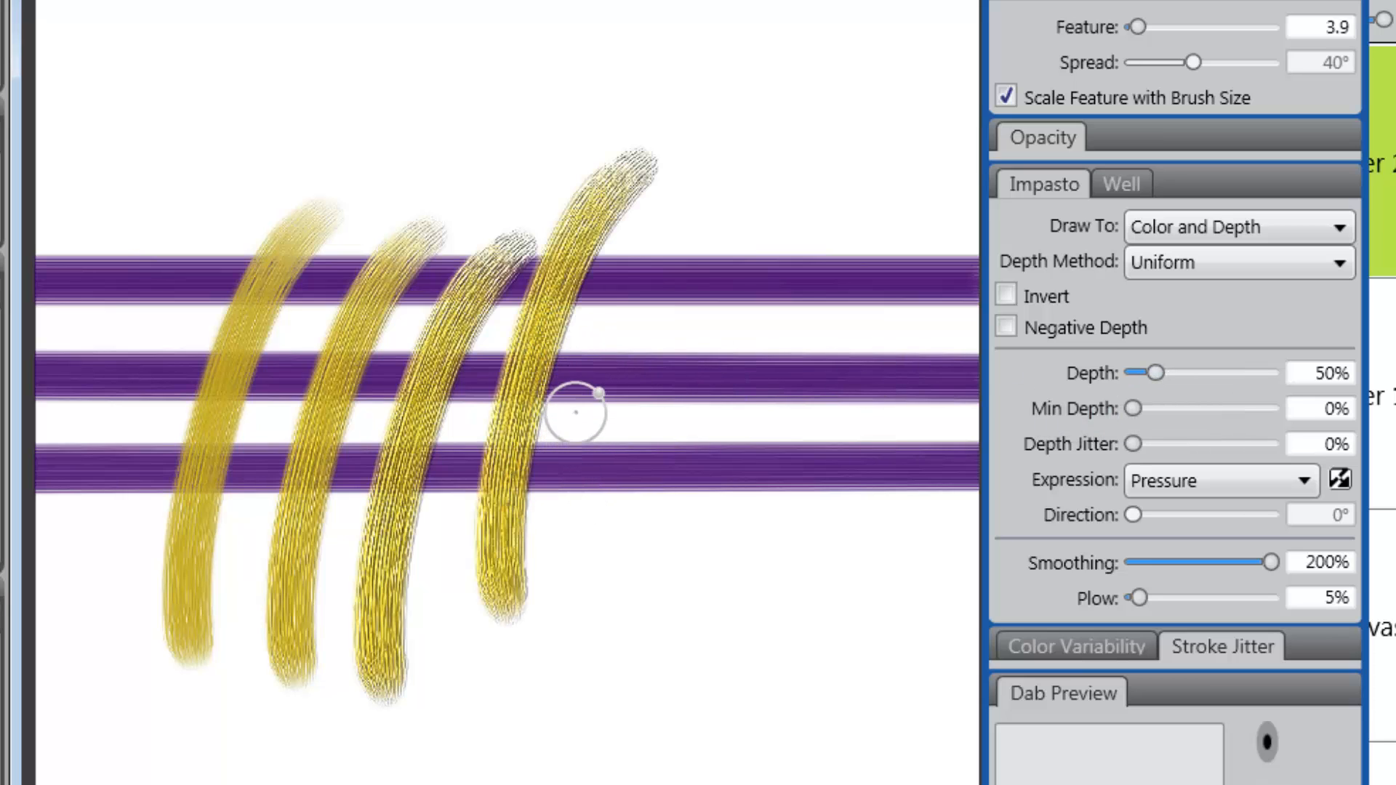
key(ctrl+z)
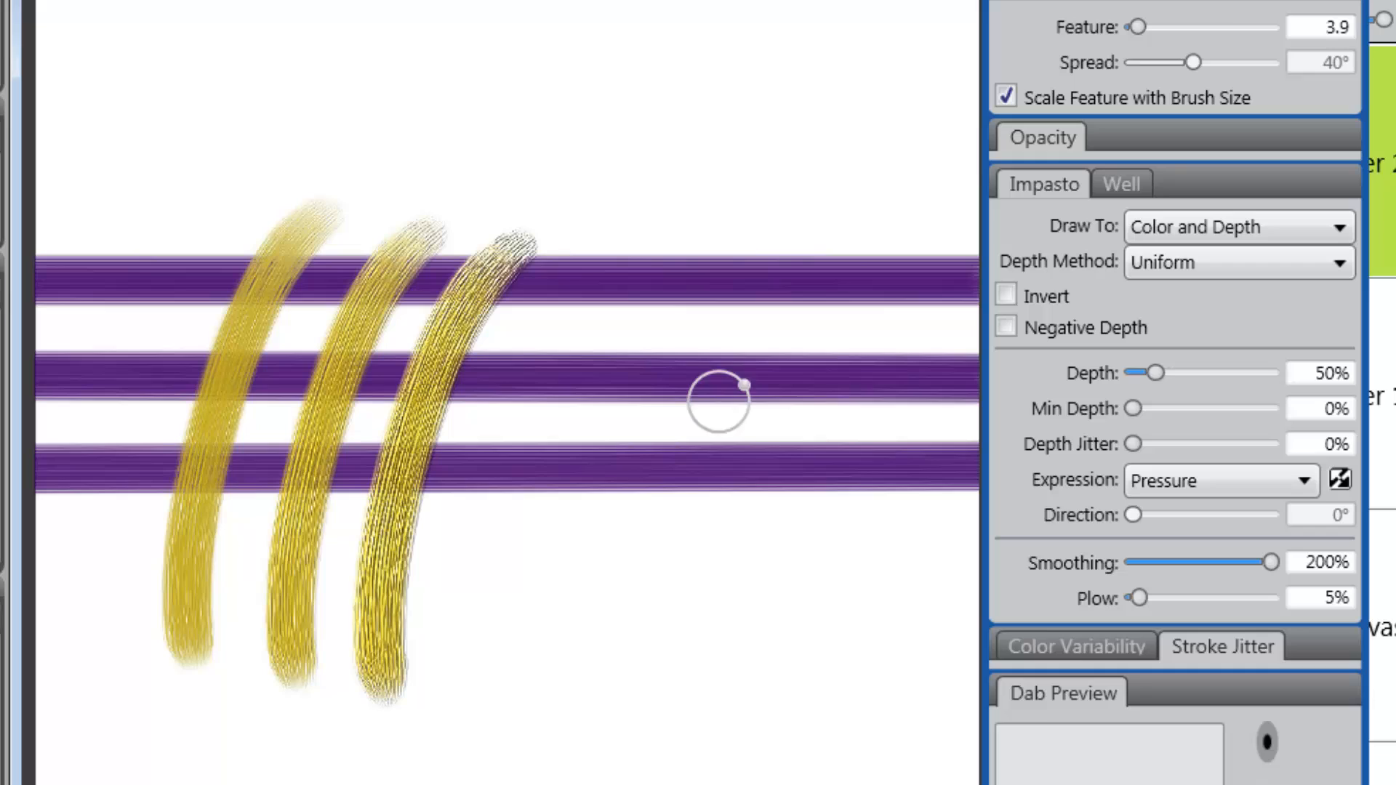
Set the Impasto Depth to 5% and paint a fourth curved stroke across the stripes.
double_click(1318, 373)
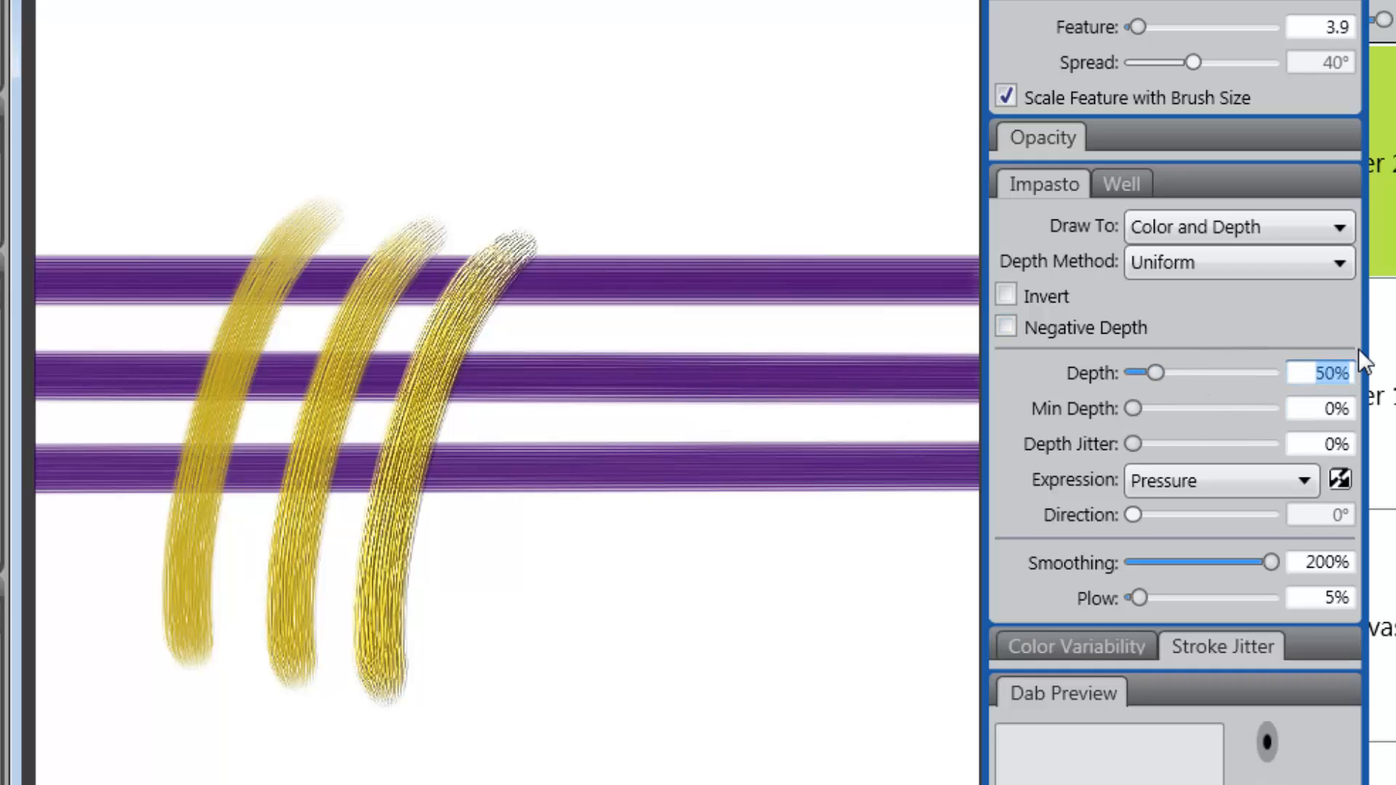
text(5)
key(Return)
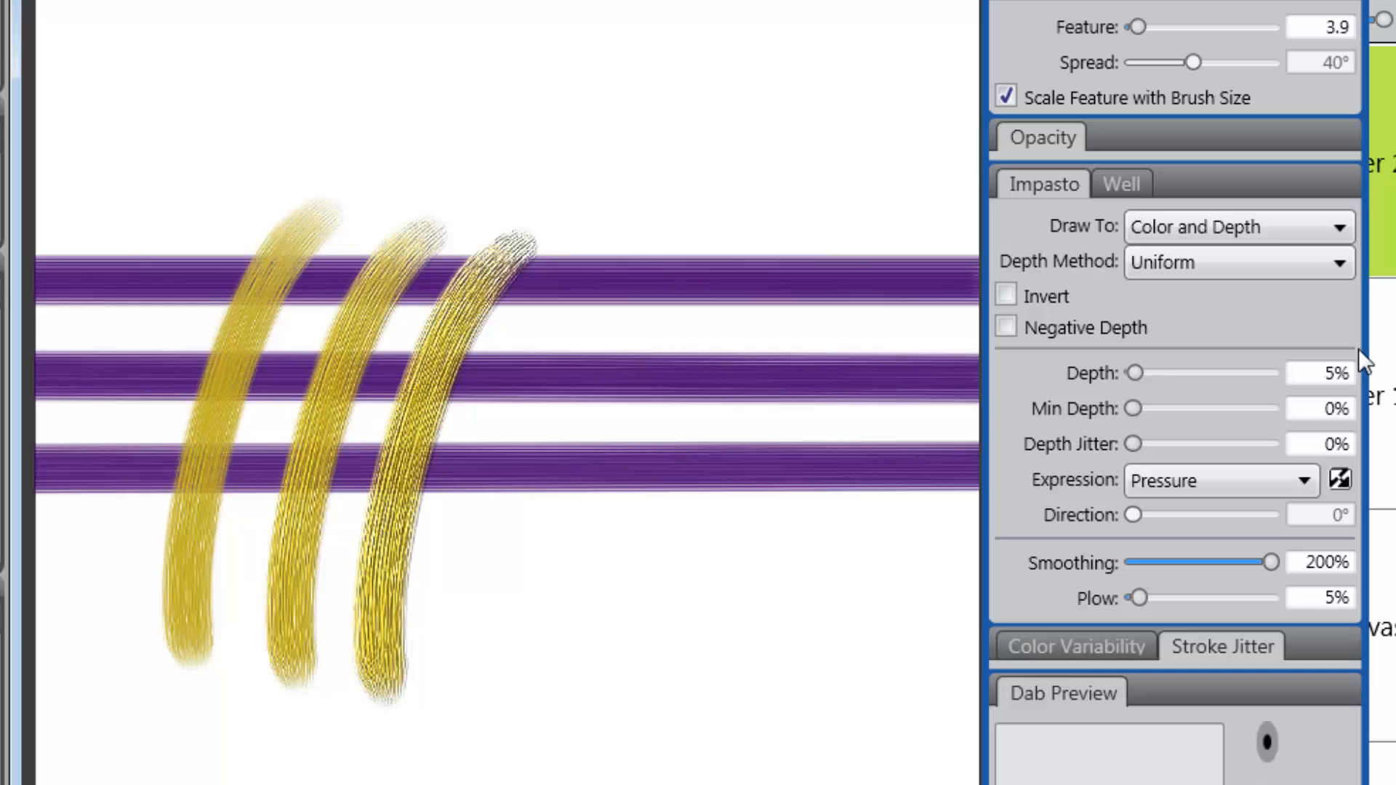
drag(476, 672, 611, 229)
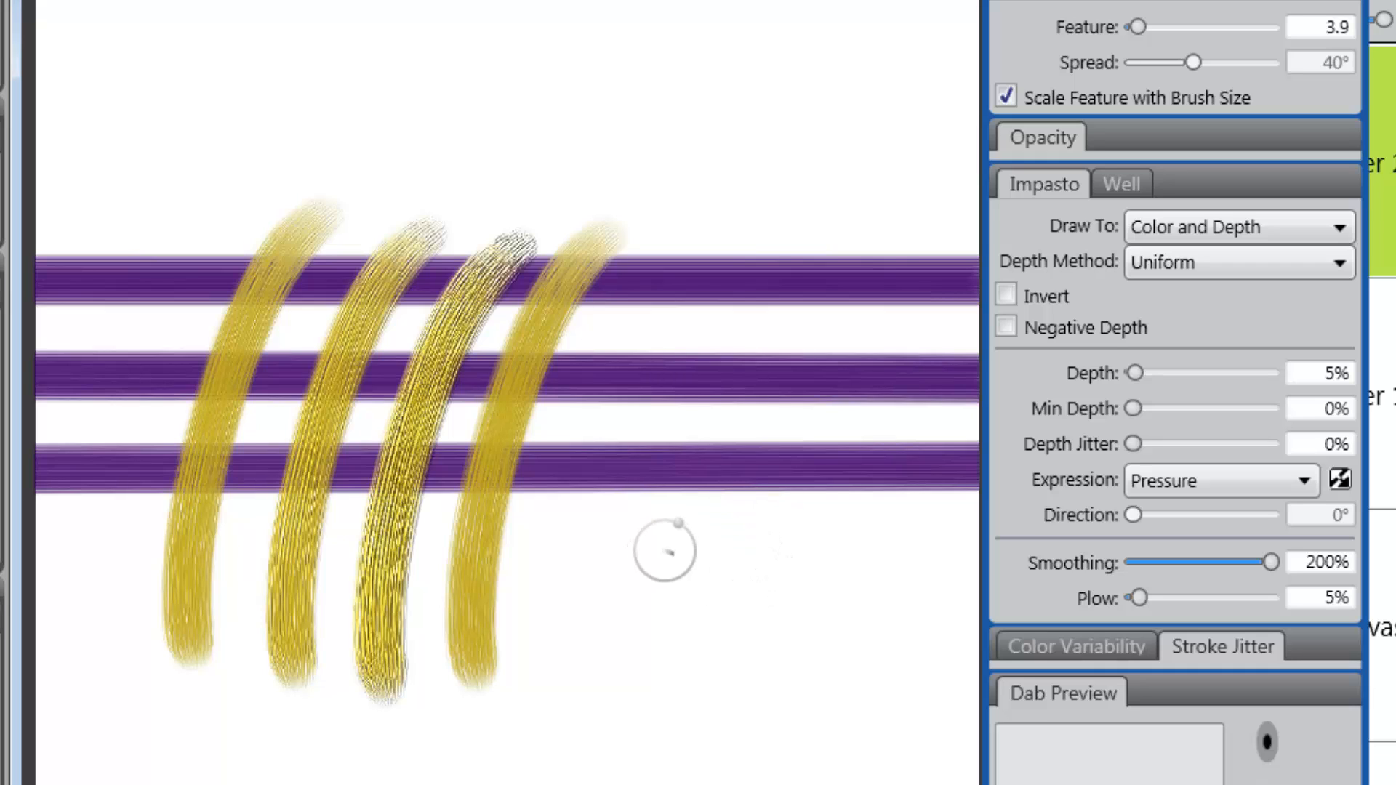
Return Smoothing and Plow to 100%, undo the trial marks, and paint a dense rounded yellow patch below the stripes.
click(679, 542)
key(ctrl+z)
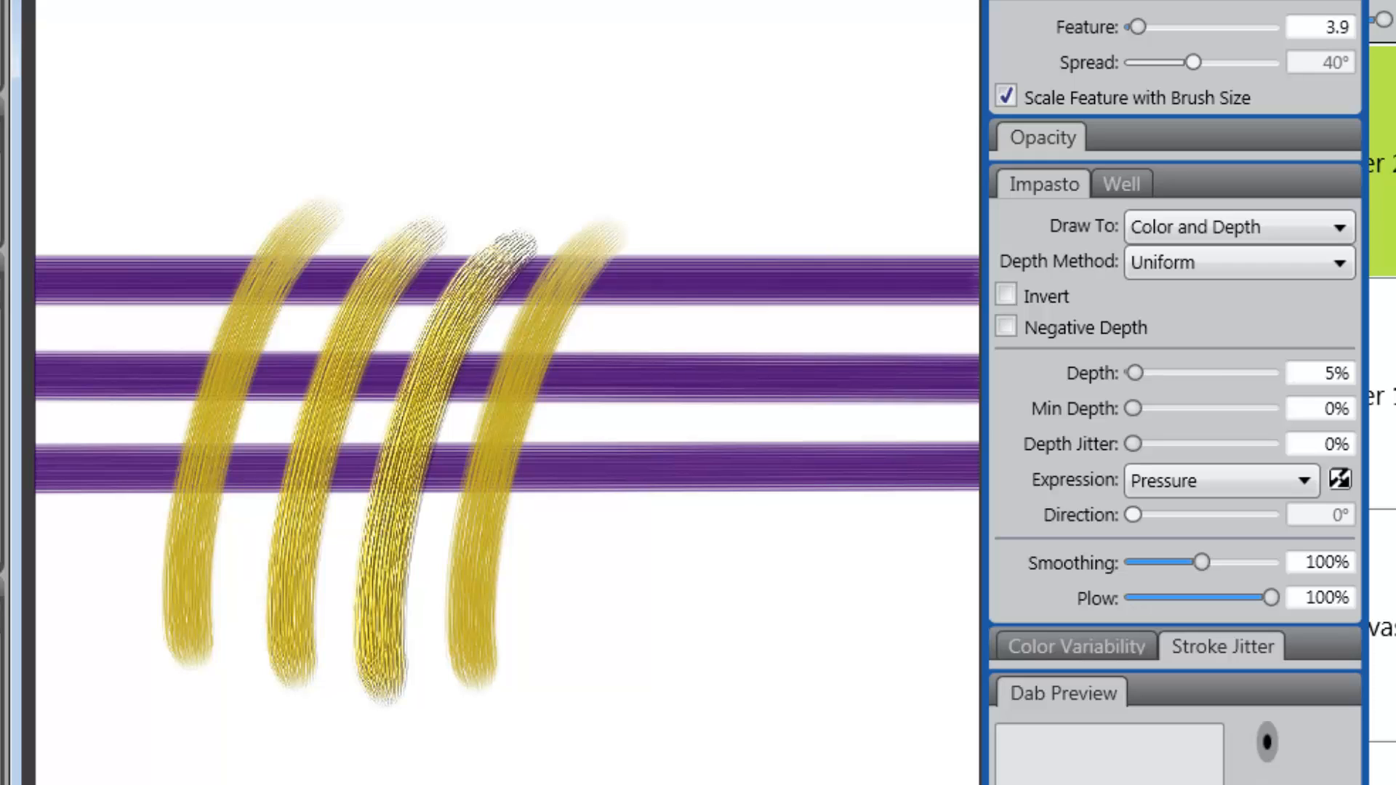
drag(736, 365, 607, 782)
key(ctrl+z)
mouse_move(716, 560)
mouse_down()
mouse_move(632, 644)
mouse_move(711, 583)
mouse_move(648, 615)
mouse_move(623, 600)
mouse_move(690, 654)
mouse_move(723, 592)
mouse_move(685, 577)
mouse_move(680, 705)
mouse_up()
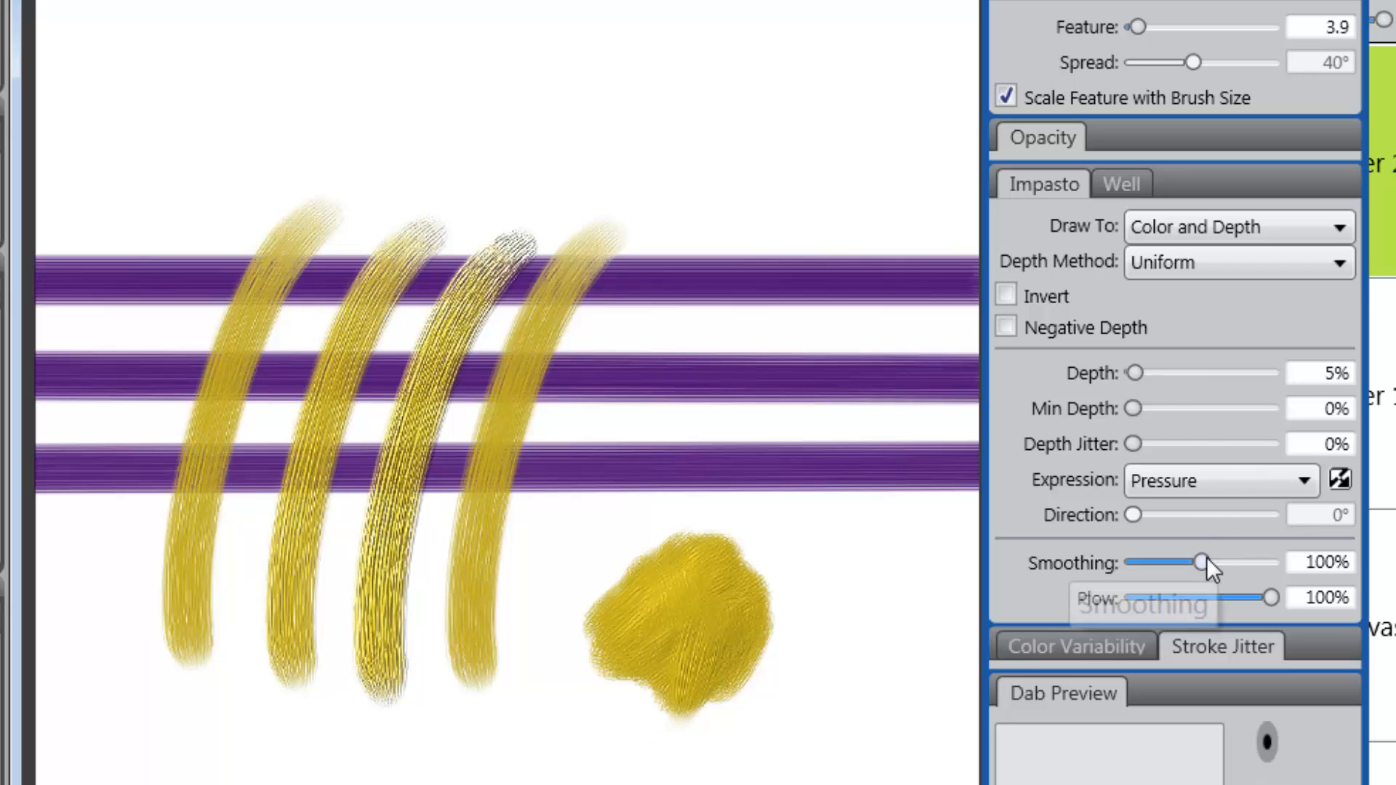
Set Smoothing to 200% and Plow to 4%, and paint a second dense yellow patch beside the first.
drag(1206, 556, 1314, 551)
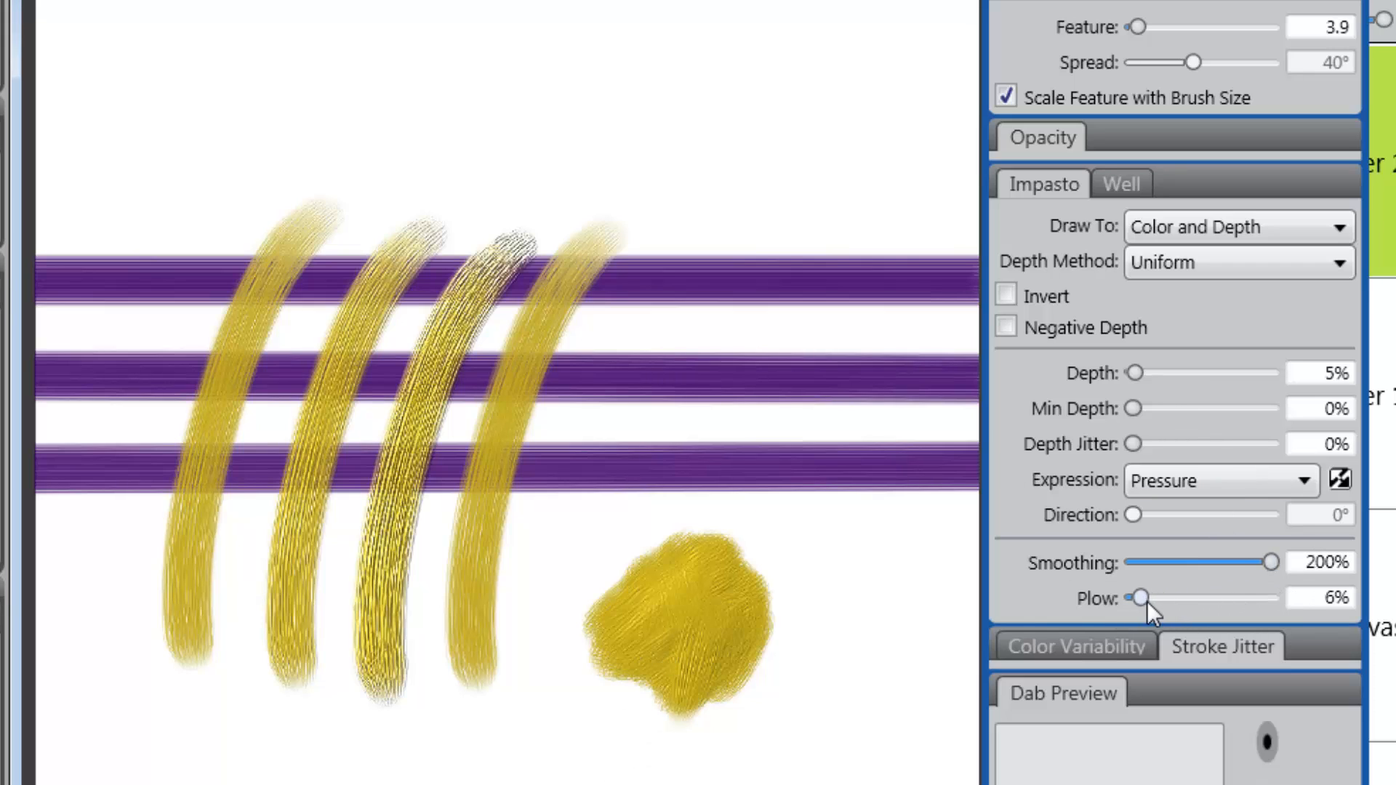
drag(1146, 600, 1138, 599)
mouse_move(831, 561)
mouse_down()
mouse_move(794, 561)
mouse_move(804, 586)
mouse_move(884, 590)
mouse_move(827, 624)
mouse_up()
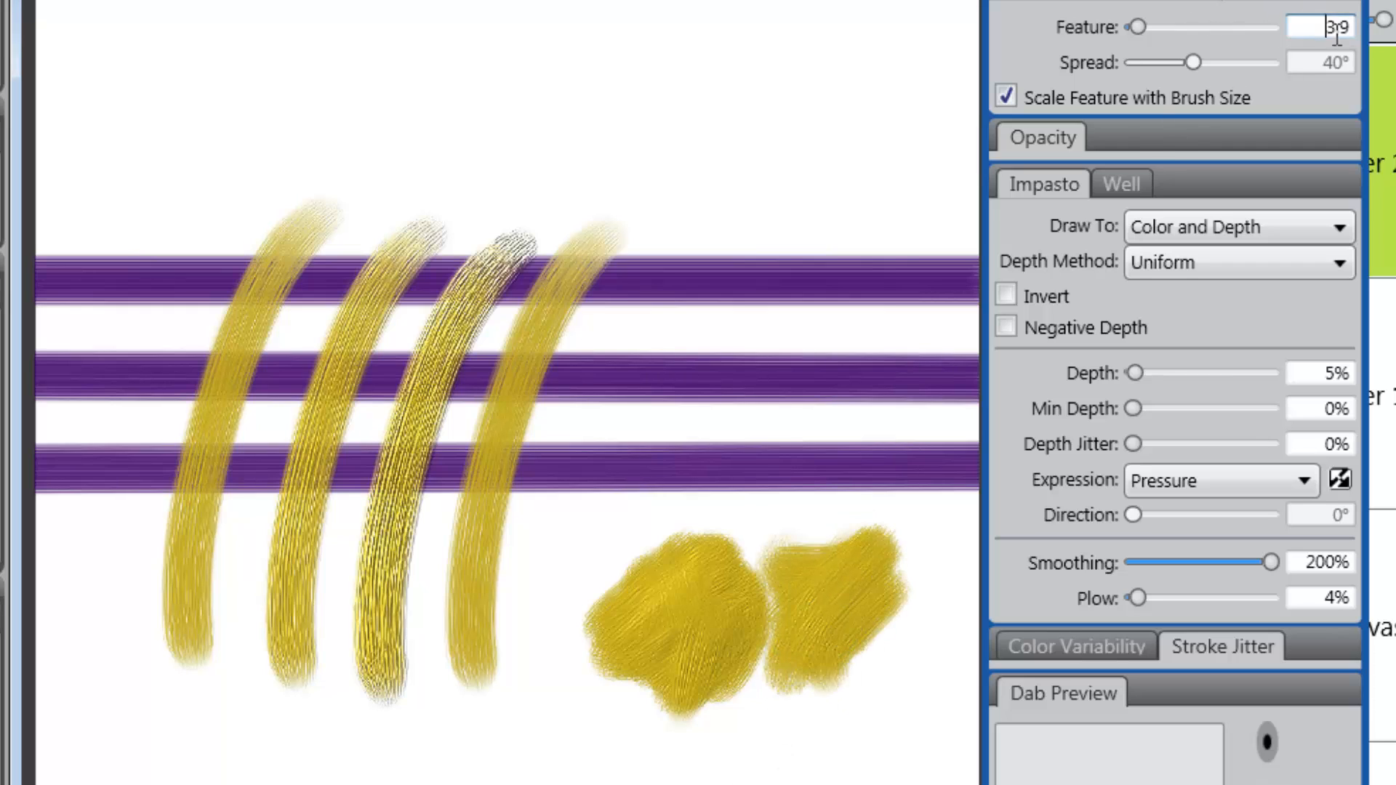
Set the brush Feature to 2.0 and paint a thick yellow patch beneath the two existing patches.
drag(1336, 36, 1386, 3)
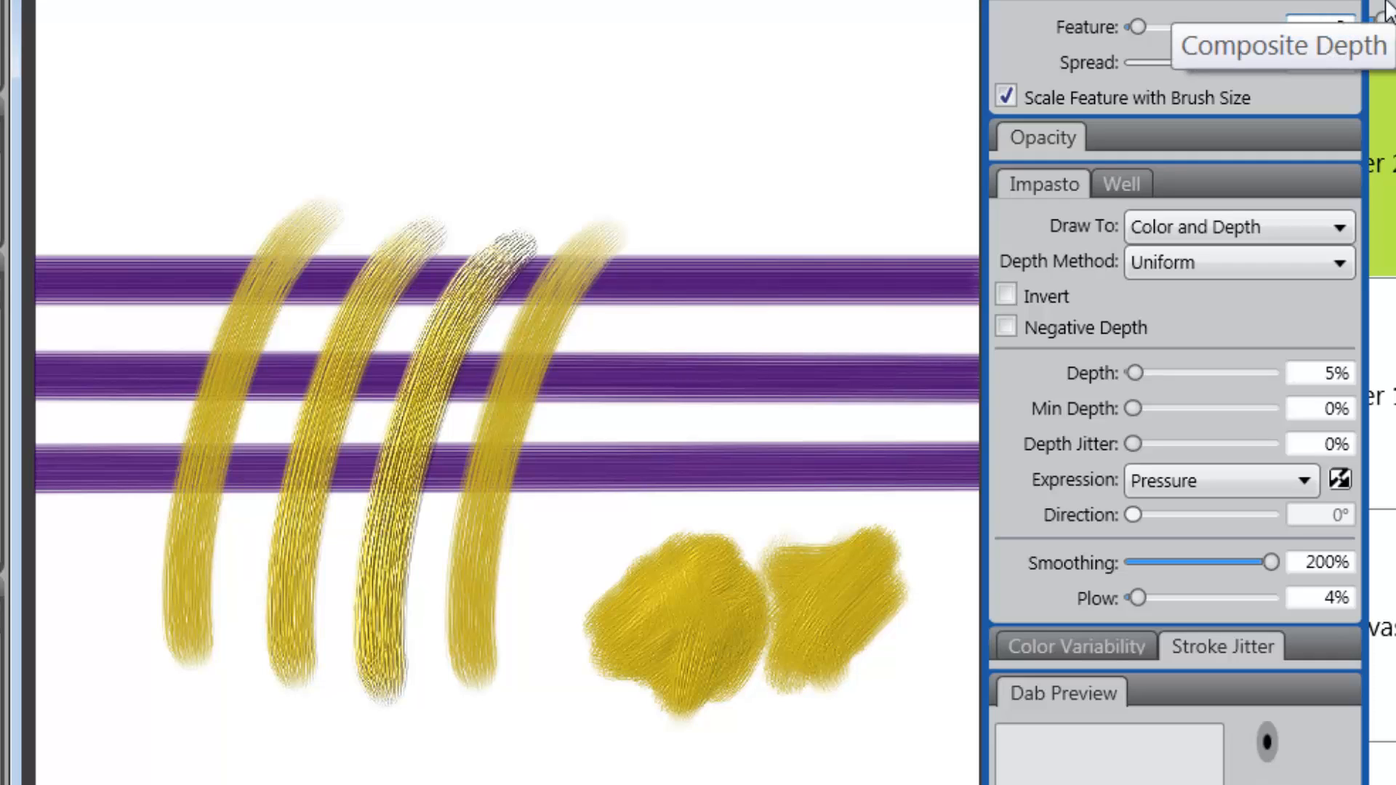
text(2.)
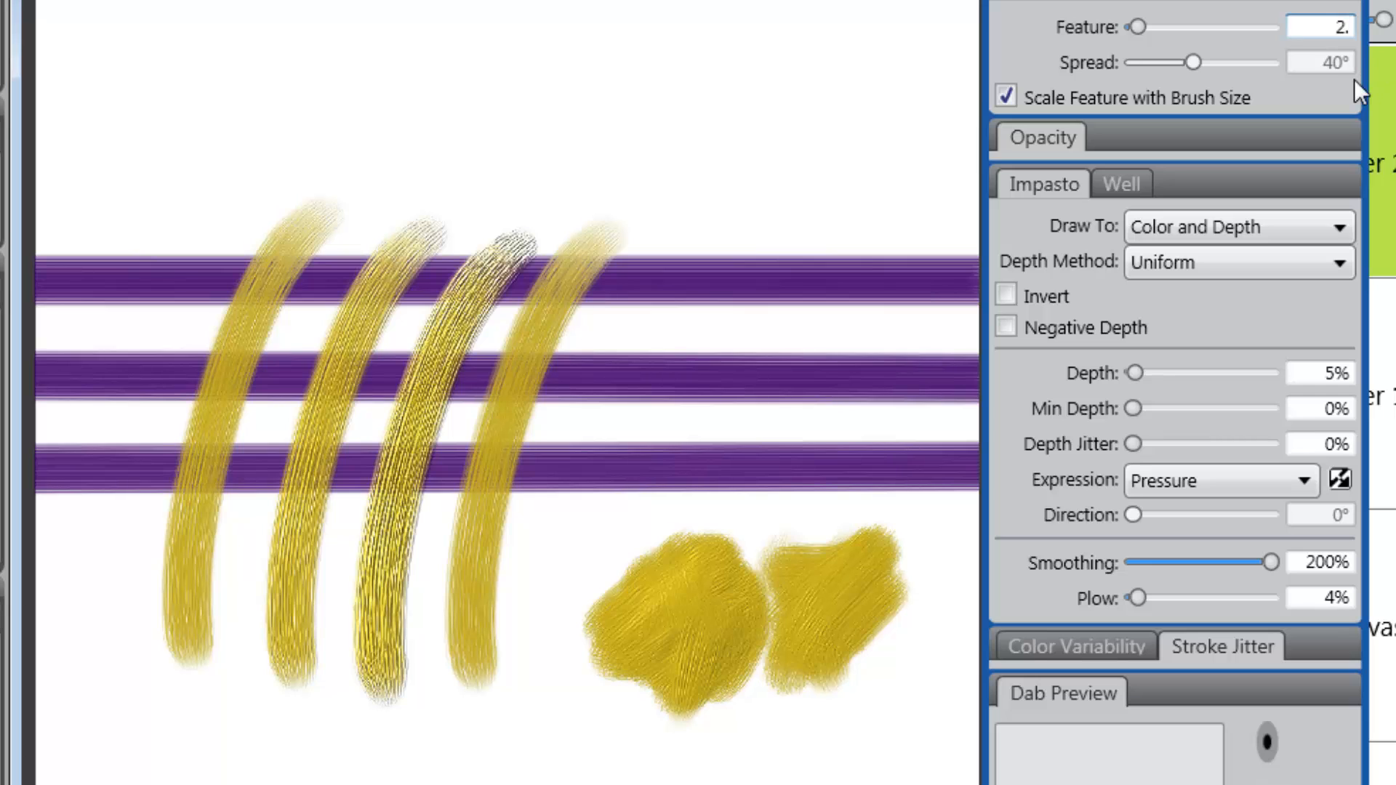
key(Return)
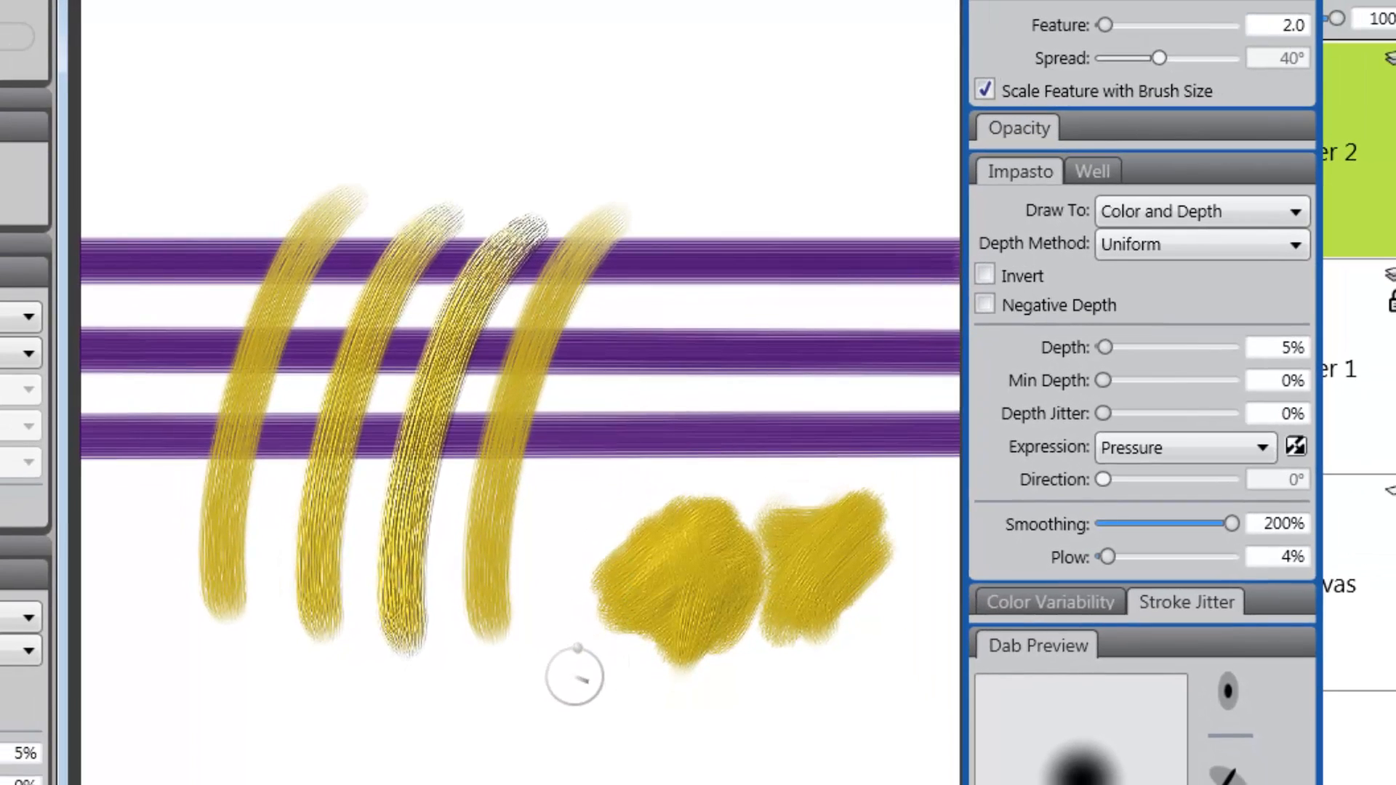
mouse_move(571, 719)
mouse_down()
mouse_move(559, 751)
mouse_move(578, 673)
mouse_move(632, 711)
mouse_move(614, 670)
mouse_move(603, 725)
mouse_move(561, 717)
mouse_move(611, 687)
mouse_move(607, 749)
mouse_move(622, 709)
mouse_move(697, 704)
mouse_move(700, 735)
mouse_move(719, 706)
mouse_move(620, 738)
mouse_move(691, 685)
mouse_move(664, 739)
mouse_move(709, 670)
mouse_move(649, 720)
mouse_move(771, 661)
mouse_move(732, 669)
mouse_move(789, 663)
mouse_up()
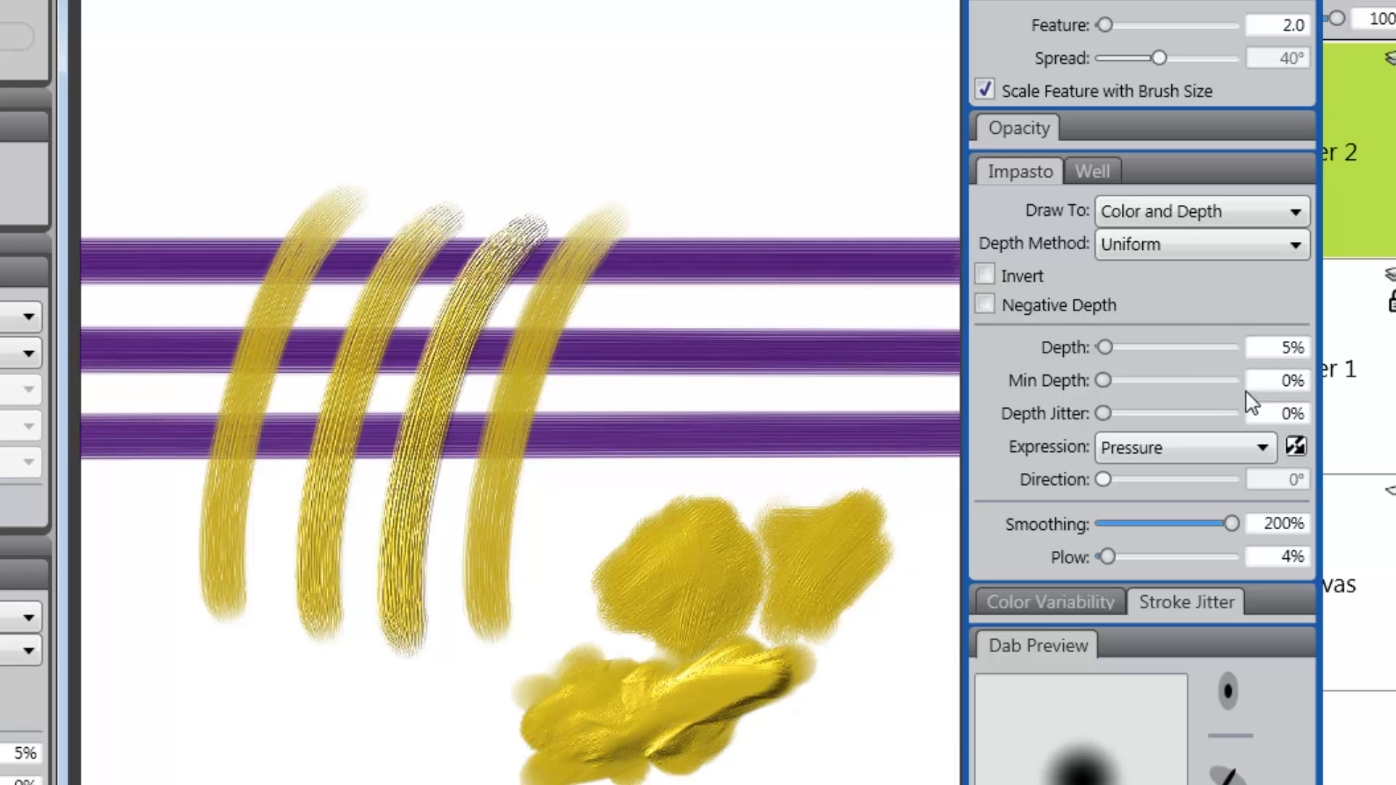
Set the Impasto Depth to 3% and paint a small thick yellow patch below the third and fourth curved strokes.
click(1285, 349)
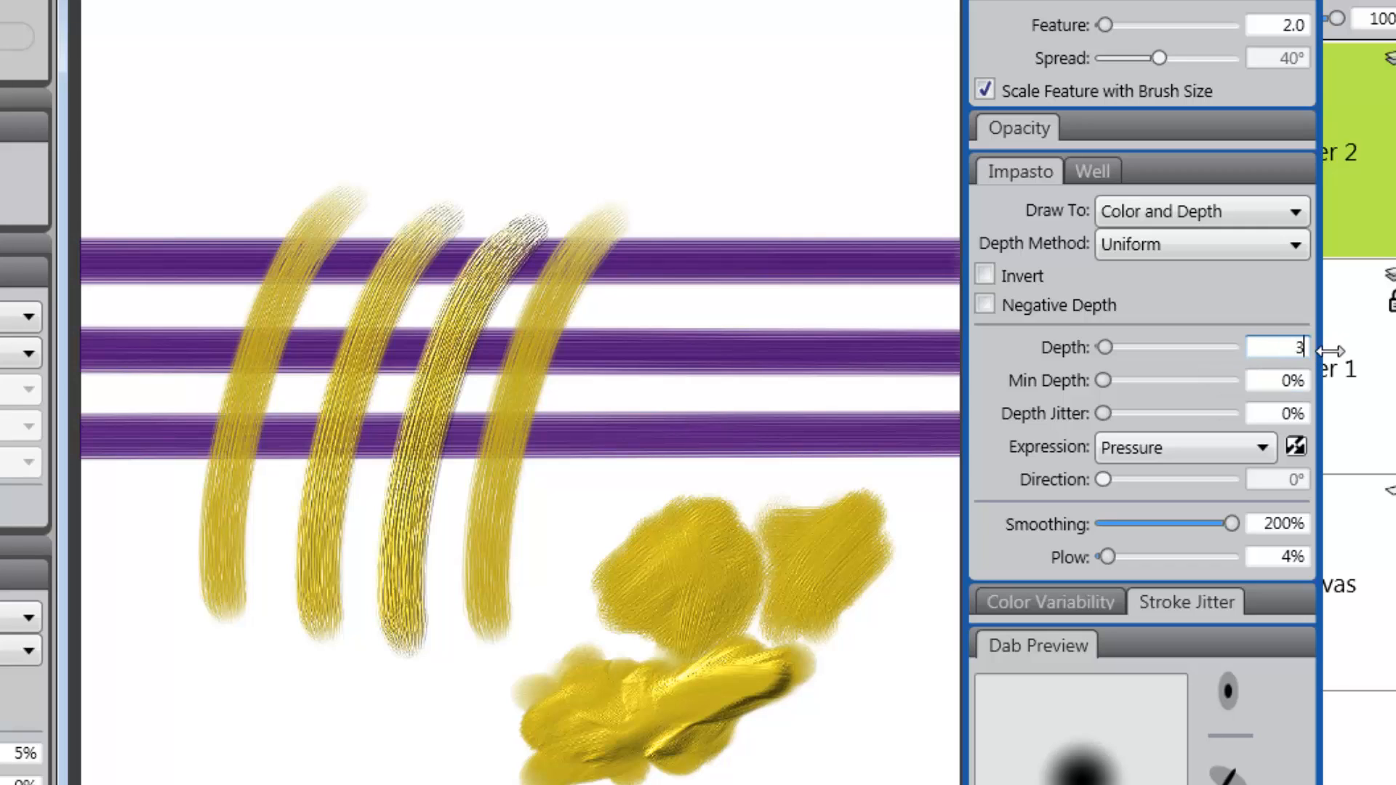
key(Return)
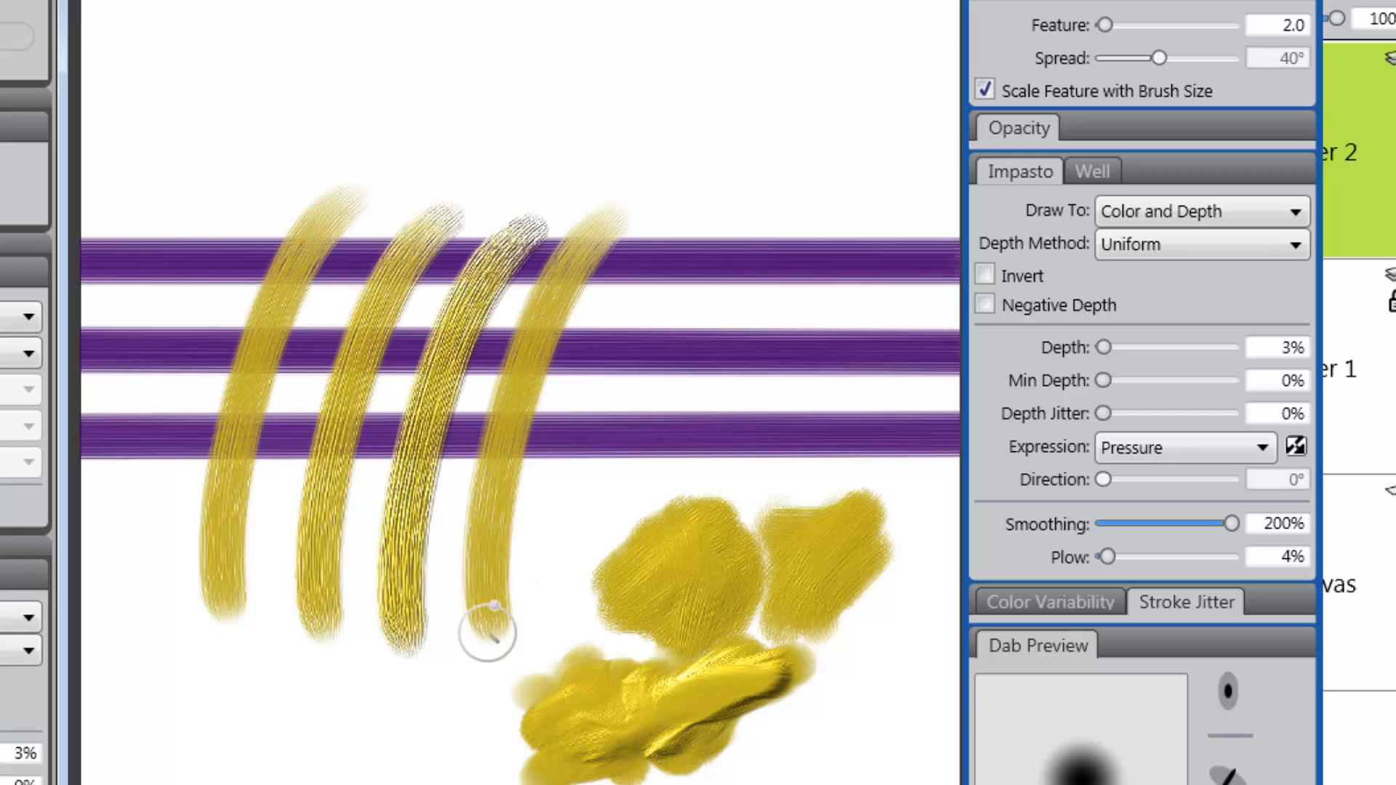
mouse_move(485, 638)
mouse_down()
mouse_move(431, 720)
mouse_move(449, 650)
mouse_move(448, 687)
mouse_move(482, 696)
mouse_move(428, 709)
mouse_move(449, 742)
mouse_move(485, 692)
mouse_move(478, 729)
mouse_move(463, 686)
mouse_move(482, 718)
mouse_move(477, 707)
mouse_move(424, 758)
mouse_move(399, 761)
mouse_move(490, 686)
mouse_move(433, 753)
mouse_move(451, 703)
mouse_move(377, 720)
mouse_move(408, 686)
mouse_move(479, 752)
mouse_move(463, 736)
mouse_move(464, 642)
mouse_move(460, 684)
mouse_move(487, 728)
mouse_move(512, 676)
mouse_move(344, 748)
mouse_move(400, 718)
mouse_move(495, 628)
mouse_move(467, 703)
mouse_up()
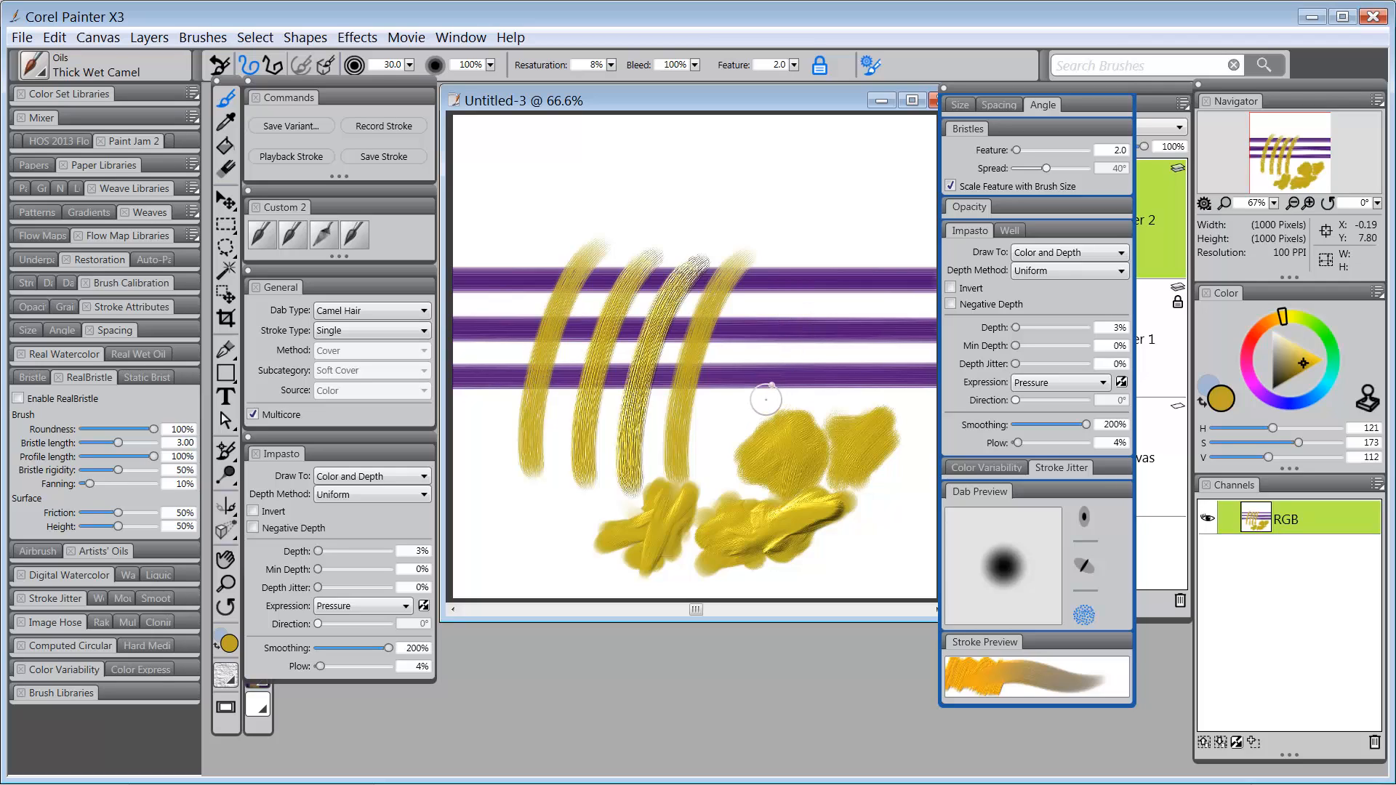
Display the brush's Well settings and test the bleed with light yellow strokes over the stripes' right part, undoing the first heavy trial.
click(1011, 232)
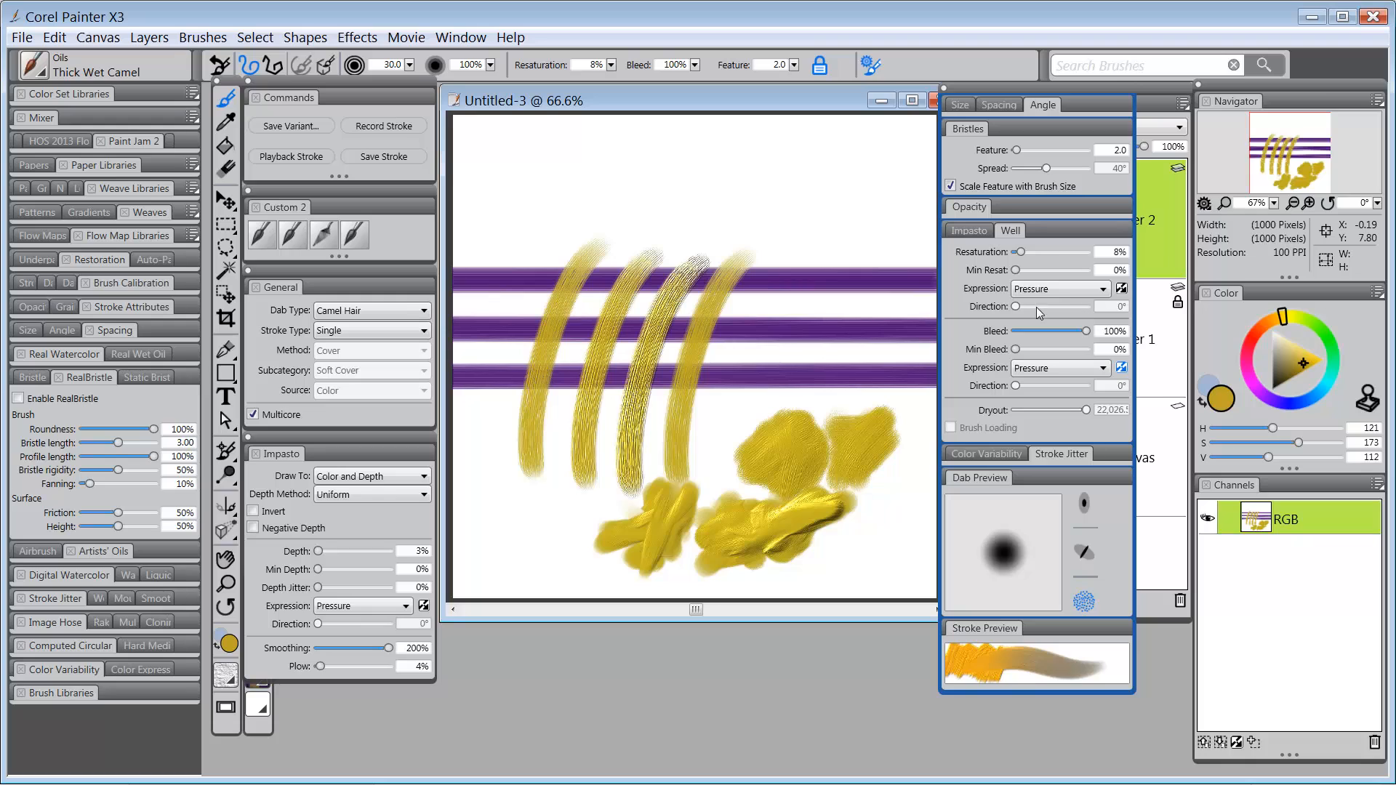
mouse_move(773, 347)
mouse_down()
mouse_move(827, 255)
mouse_move(825, 298)
mouse_move(865, 292)
mouse_move(884, 310)
mouse_move(852, 355)
mouse_move(852, 287)
mouse_move(799, 258)
mouse_up()
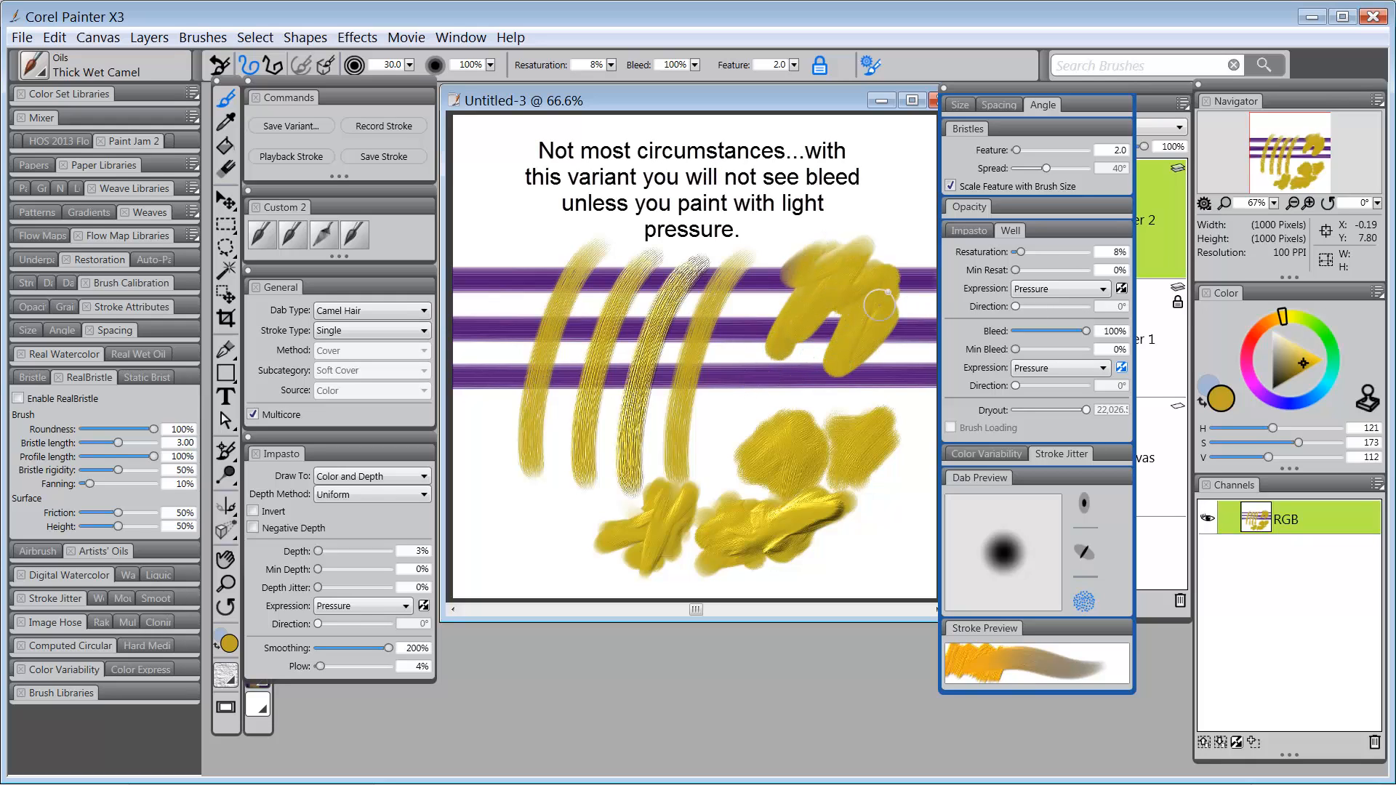
key(ctrl+z)
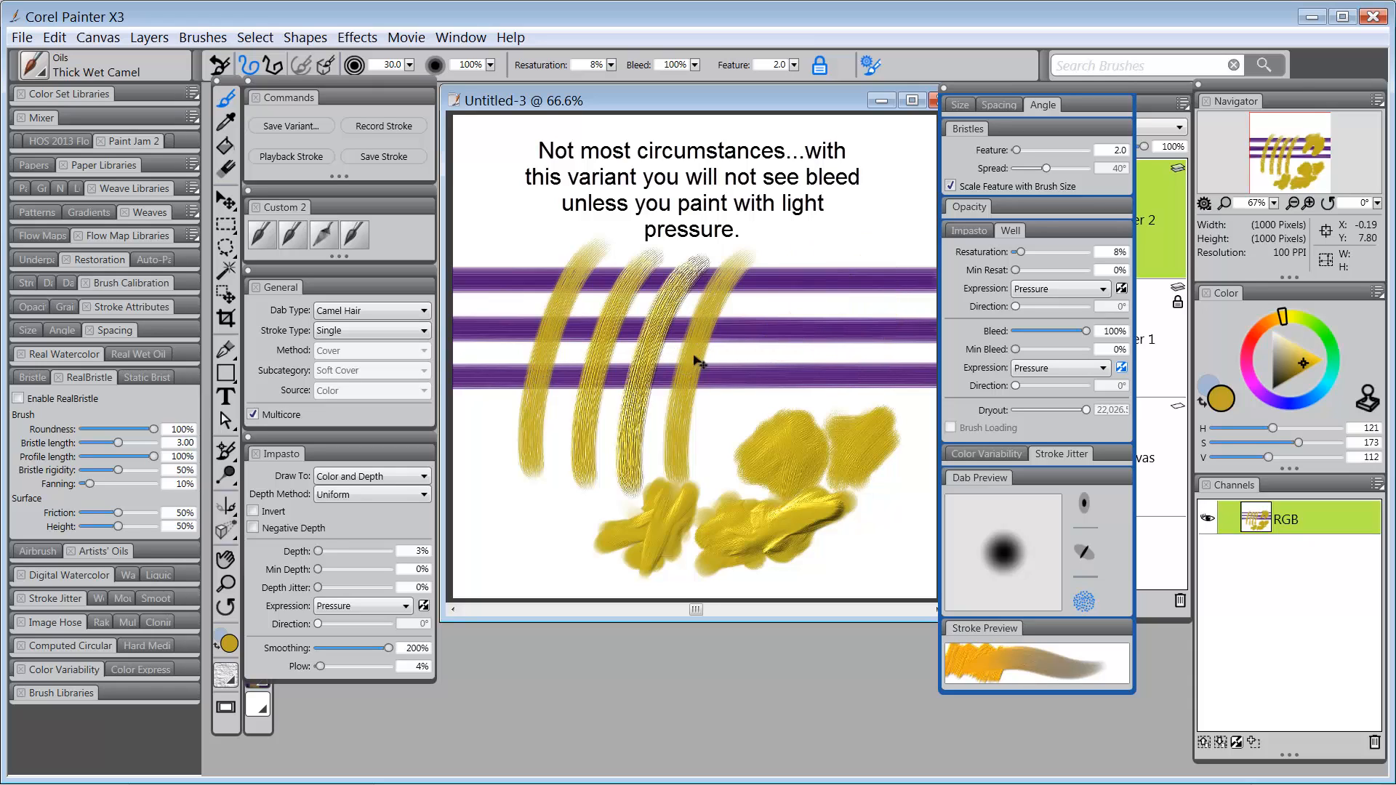
mouse_move(817, 260)
mouse_down()
mouse_move(803, 288)
mouse_move(827, 248)
mouse_move(782, 319)
mouse_move(829, 258)
mouse_move(800, 309)
mouse_move(856, 258)
mouse_move(791, 324)
mouse_move(856, 289)
mouse_move(806, 338)
mouse_move(858, 317)
mouse_move(841, 346)
mouse_move(855, 352)
mouse_move(844, 367)
mouse_move(749, 378)
mouse_up()
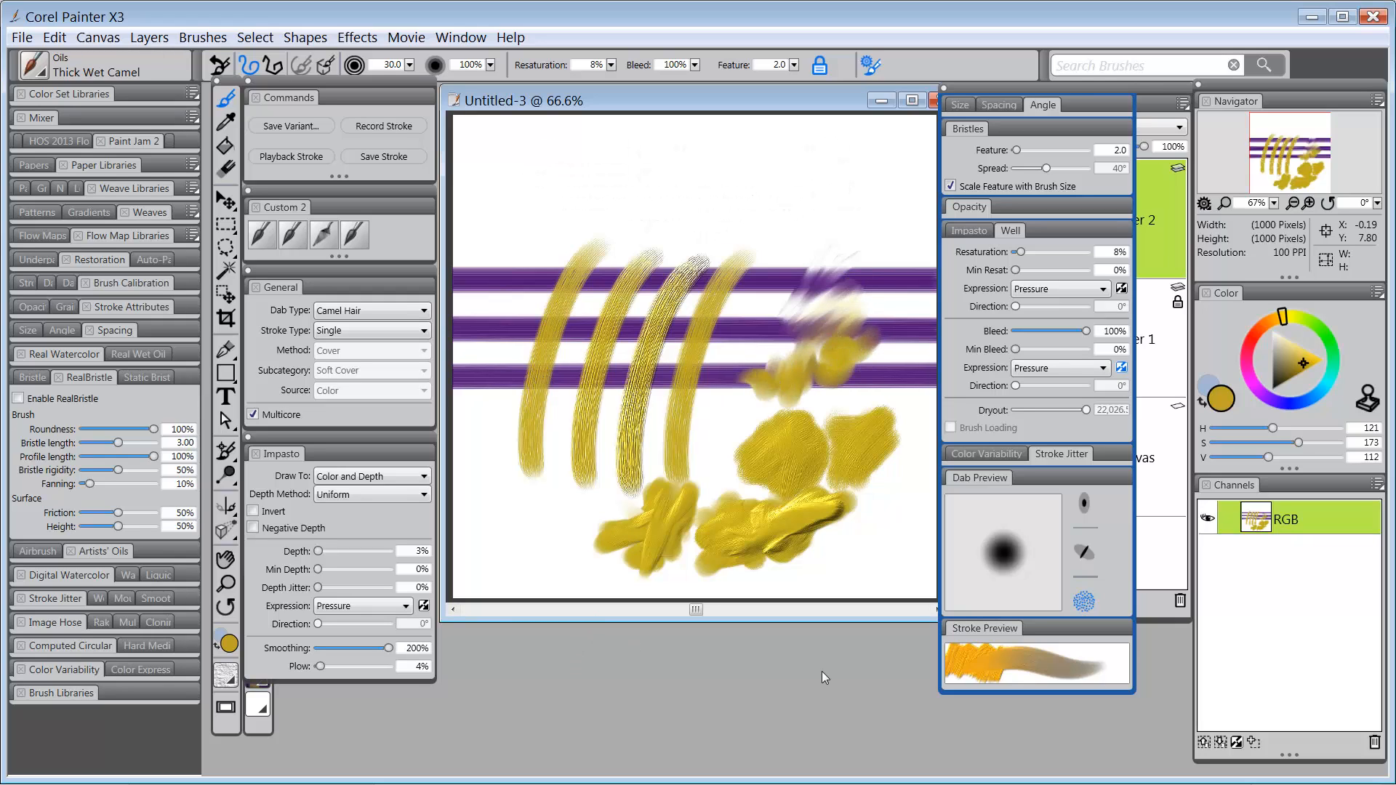